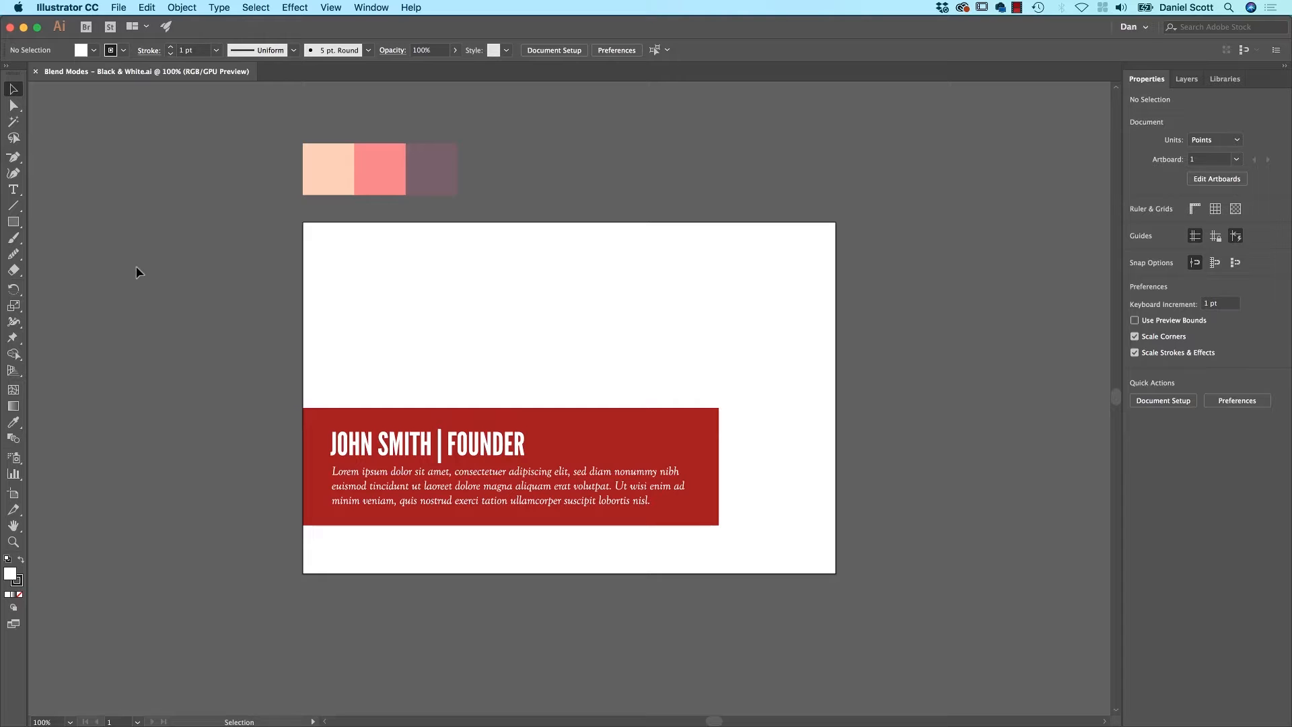
Place Grey Scale.jpg across the full artboard and send it behind the red banner and text.
left_click(119, 7)
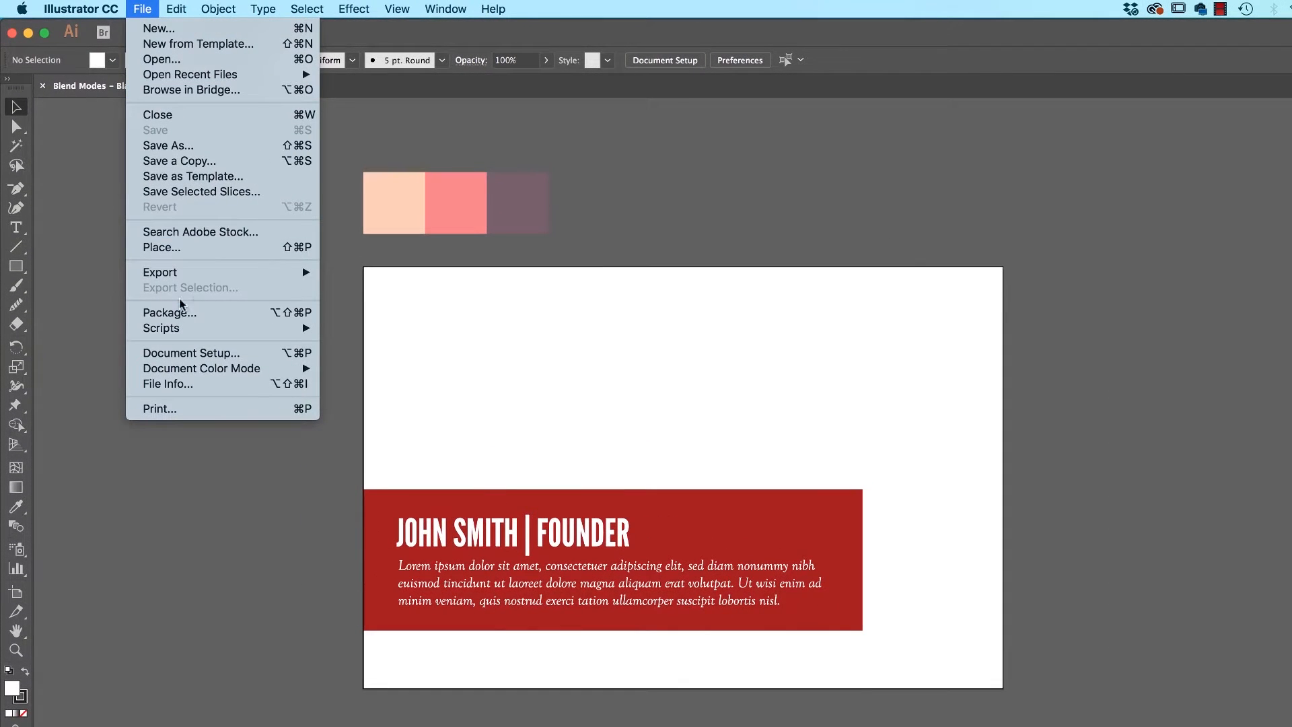
left_click(176, 248)
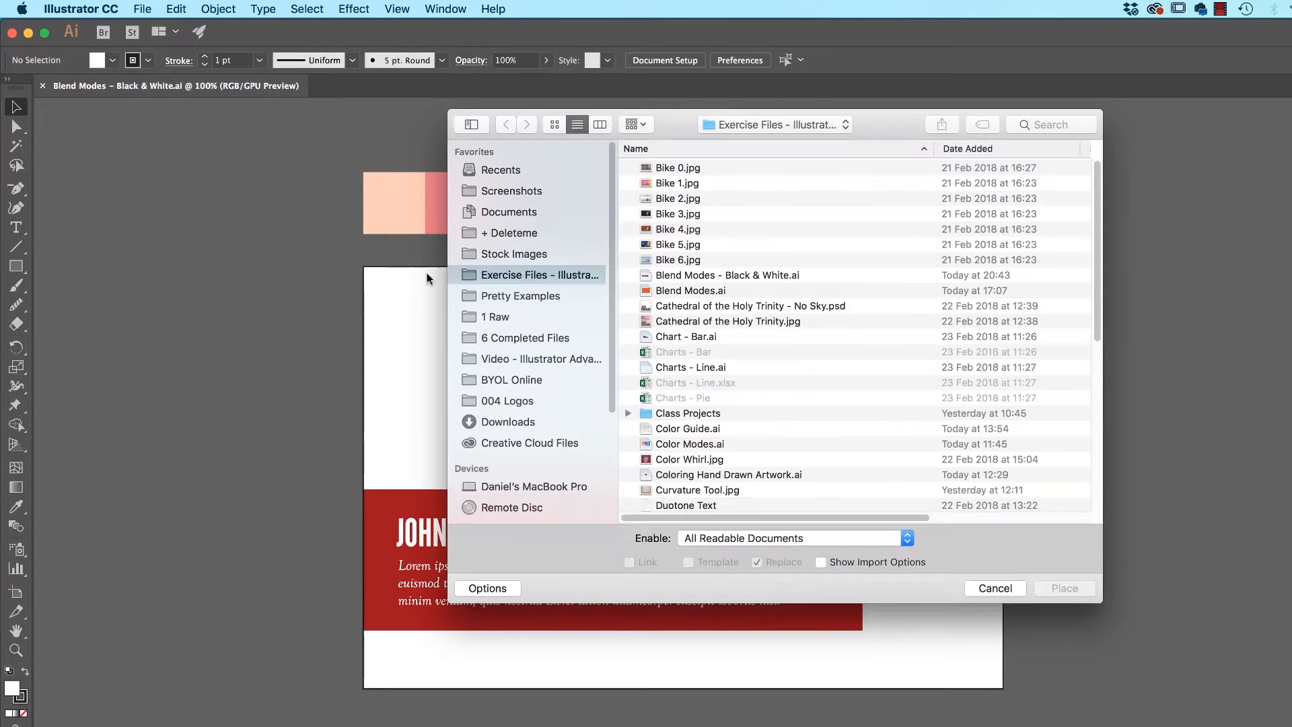
scroll(720, 446, "down", 10)
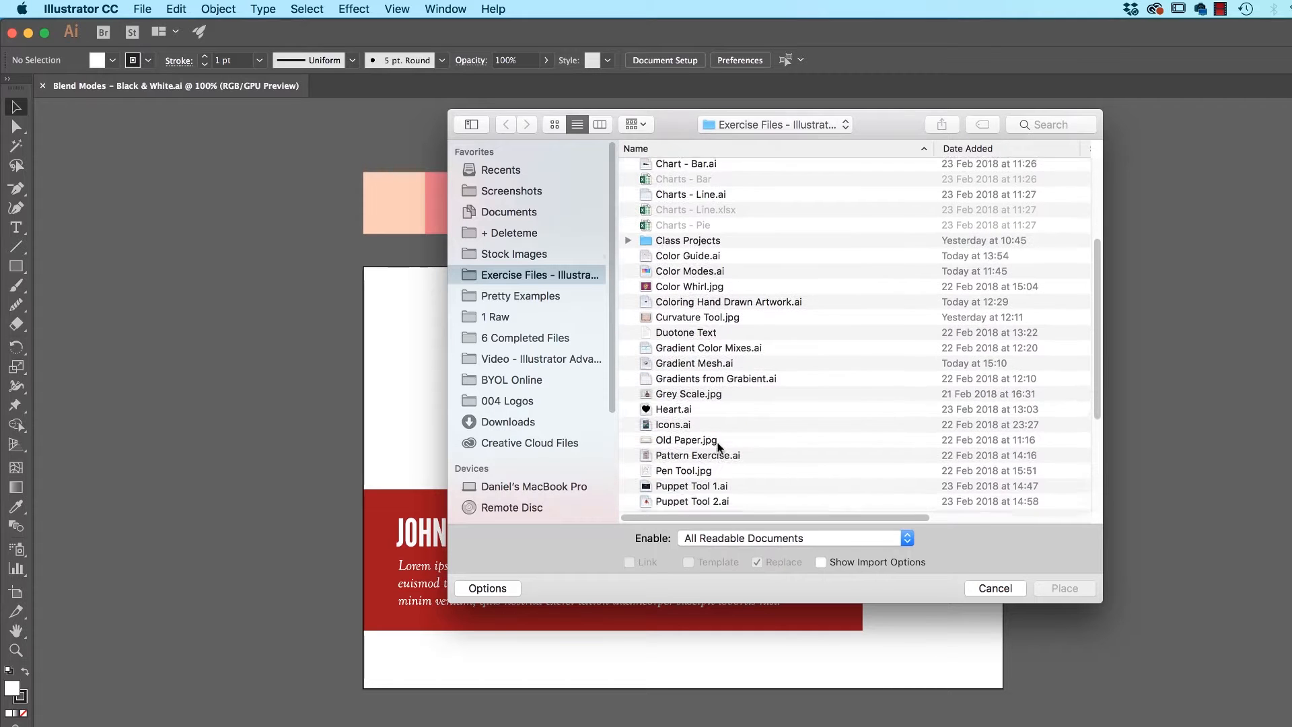
left_click(656, 389)
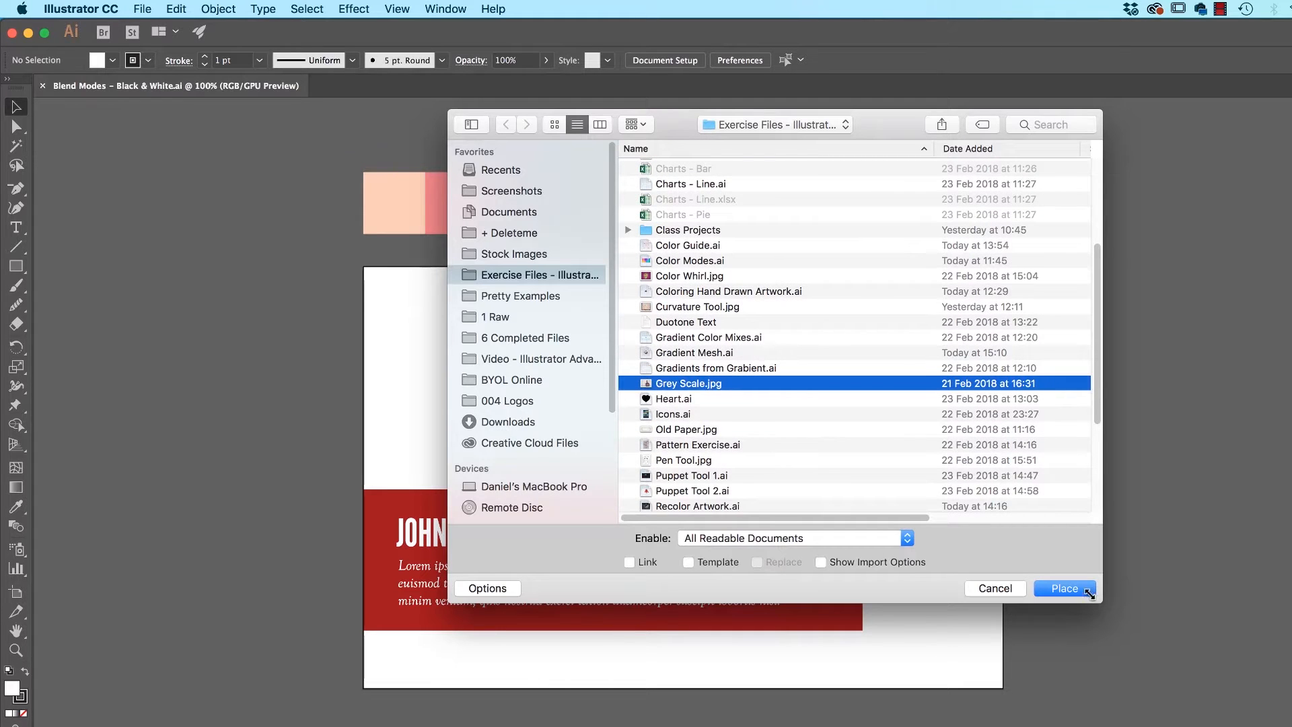
left_click(1075, 596)
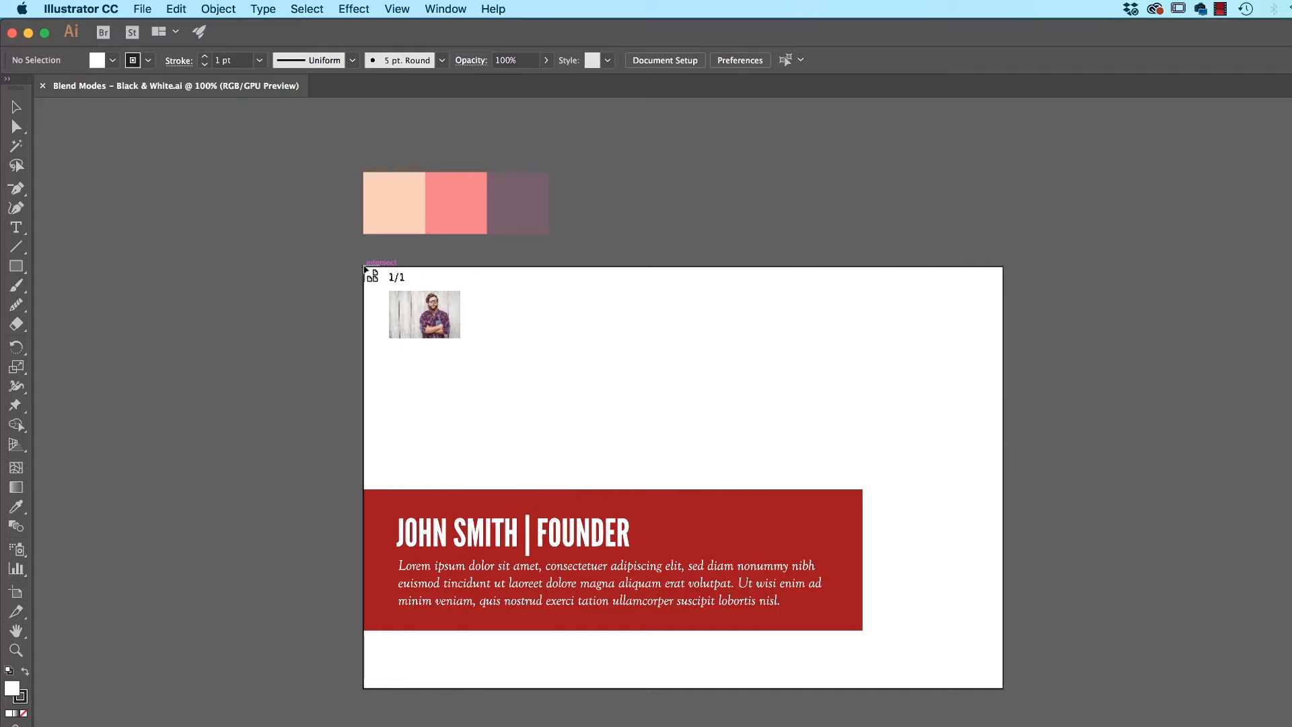
left_click_drag(370, 273, 1003, 698)
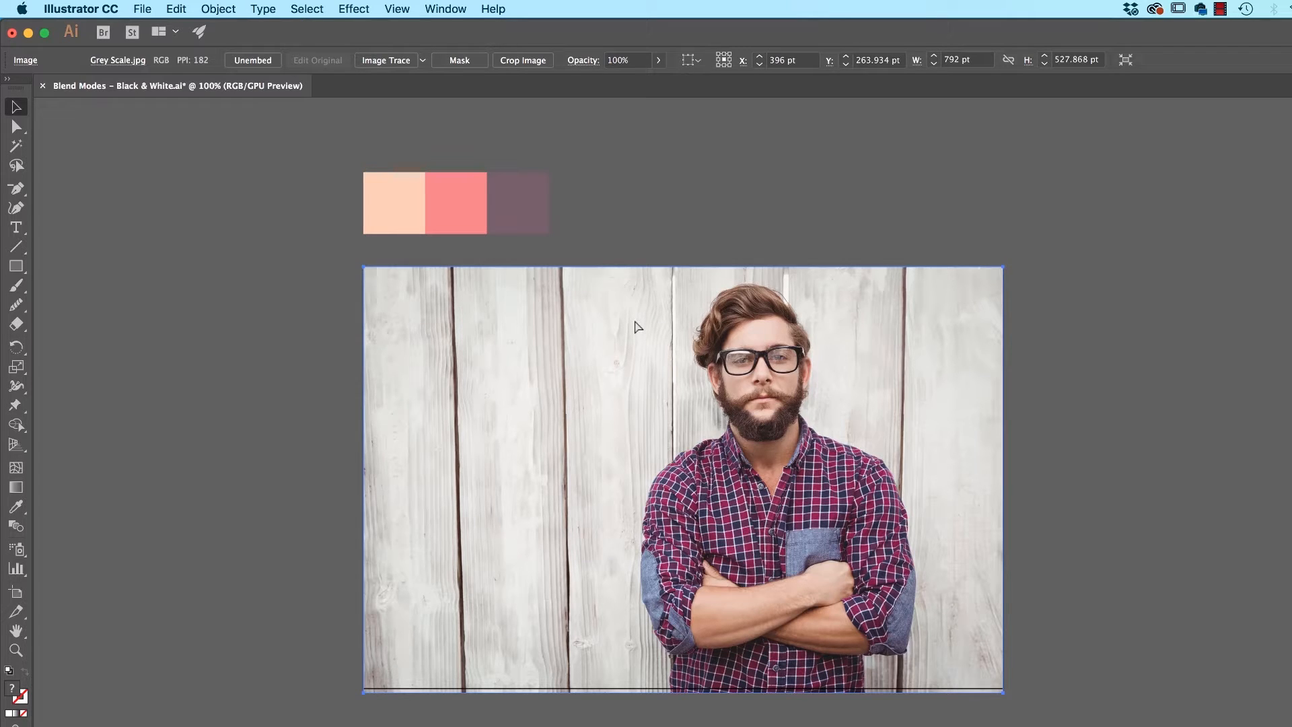
key("super+shift+bracketleft")
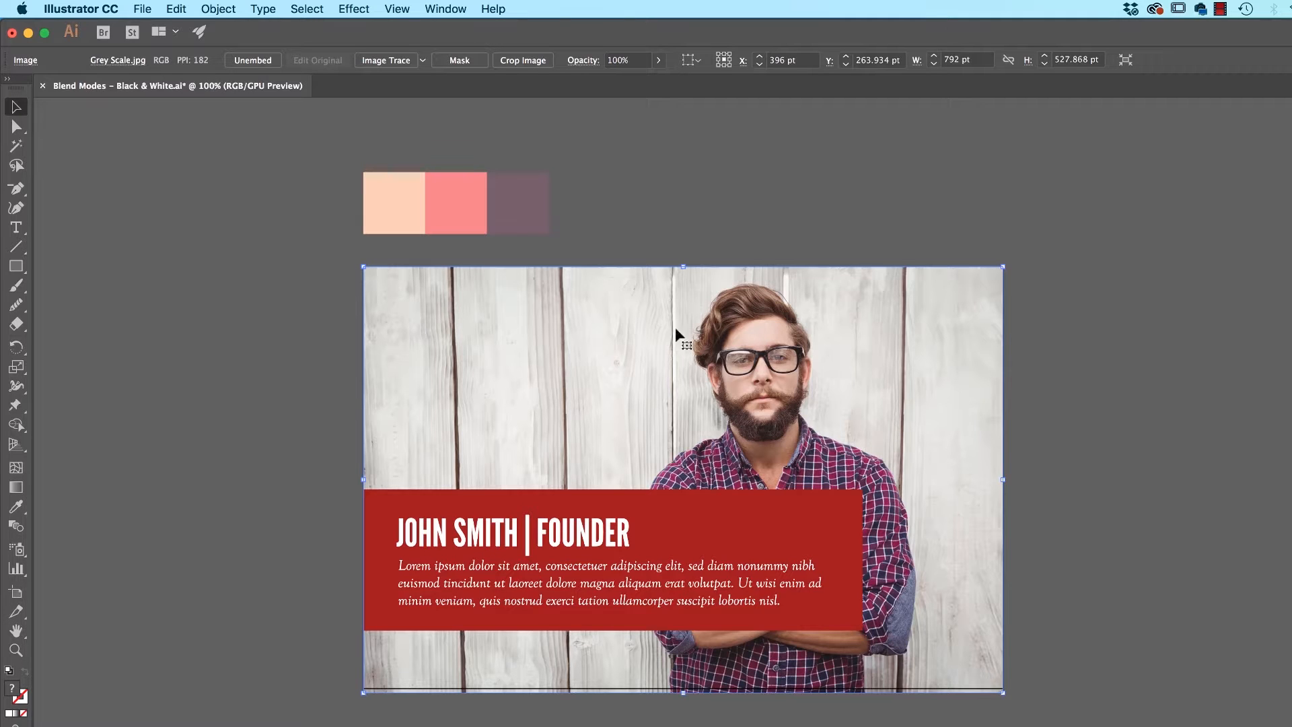
left_click(1051, 362)
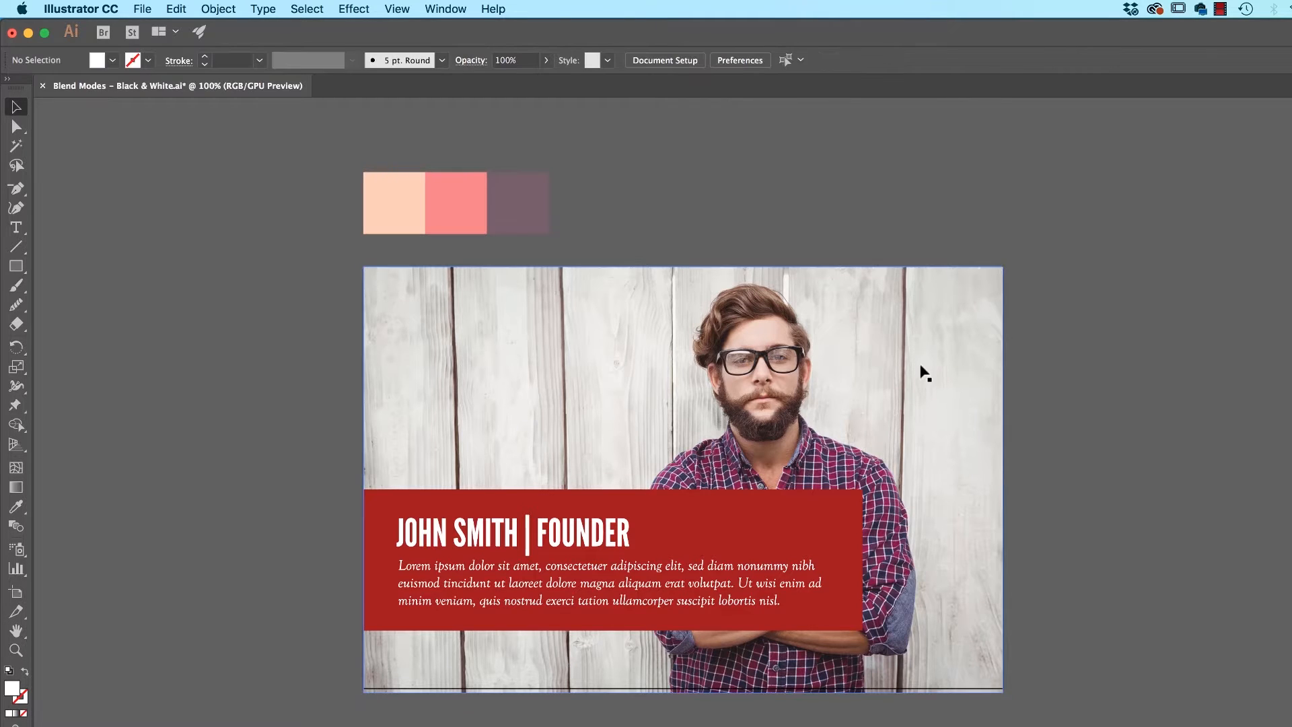
Convert the placed portrait image to grayscale.
left_click(696, 364)
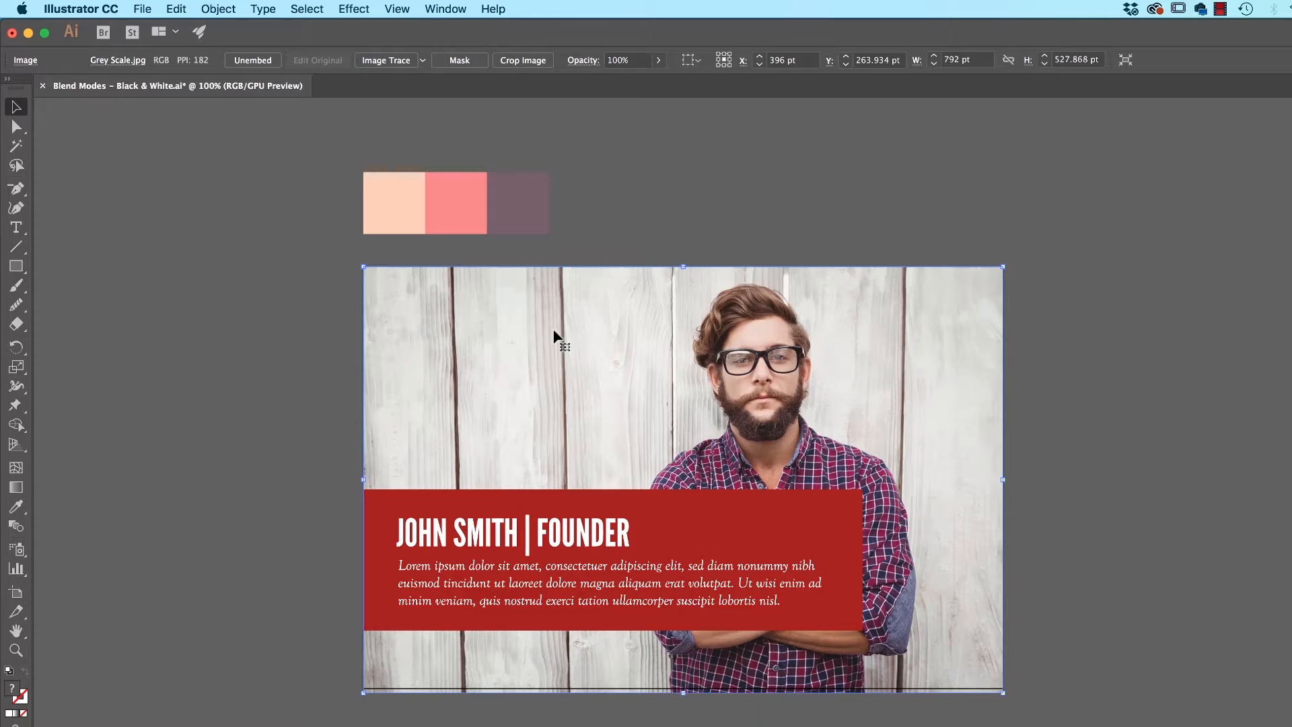
left_click(177, 8)
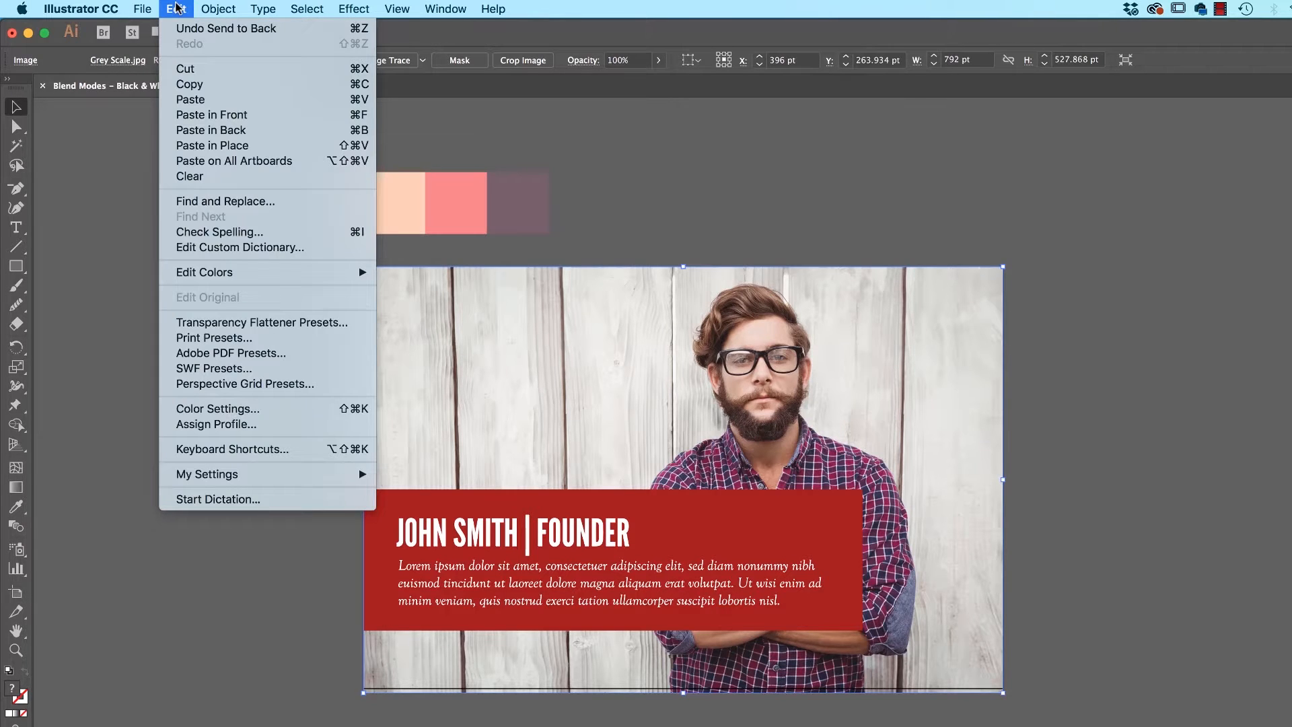
mouse_move(222, 273)
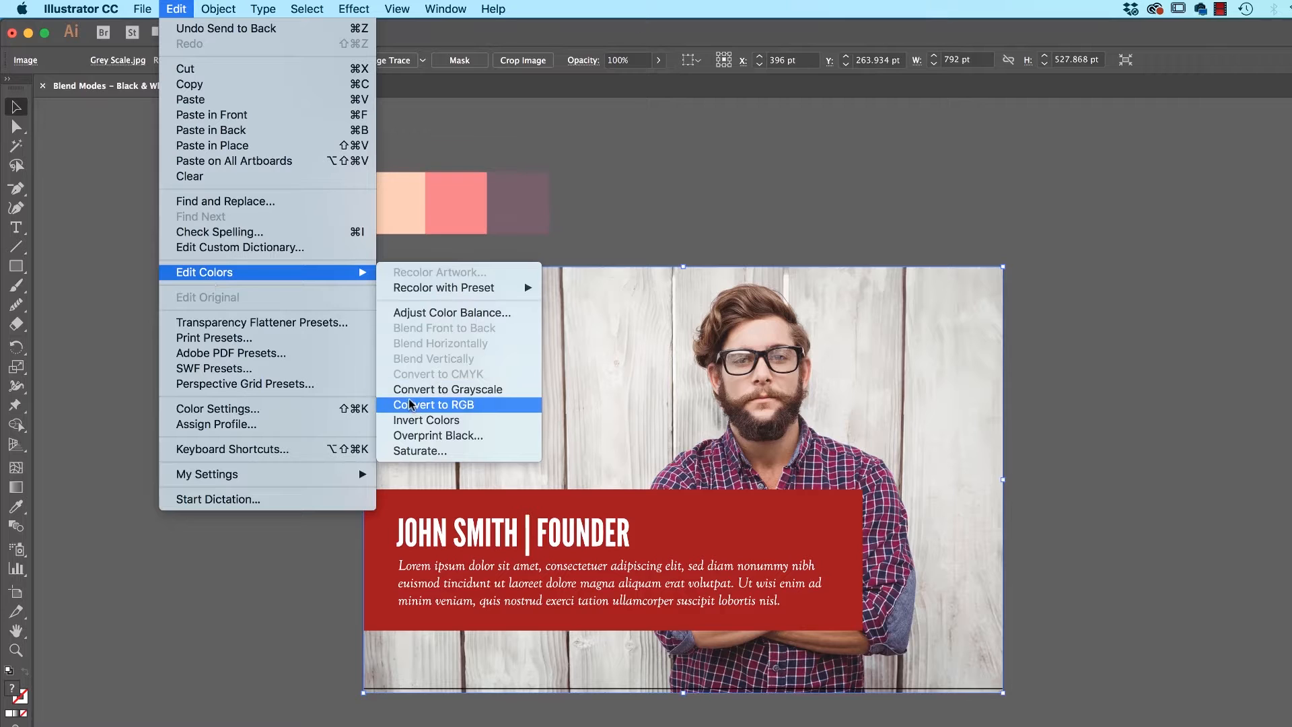
left_click(449, 391)
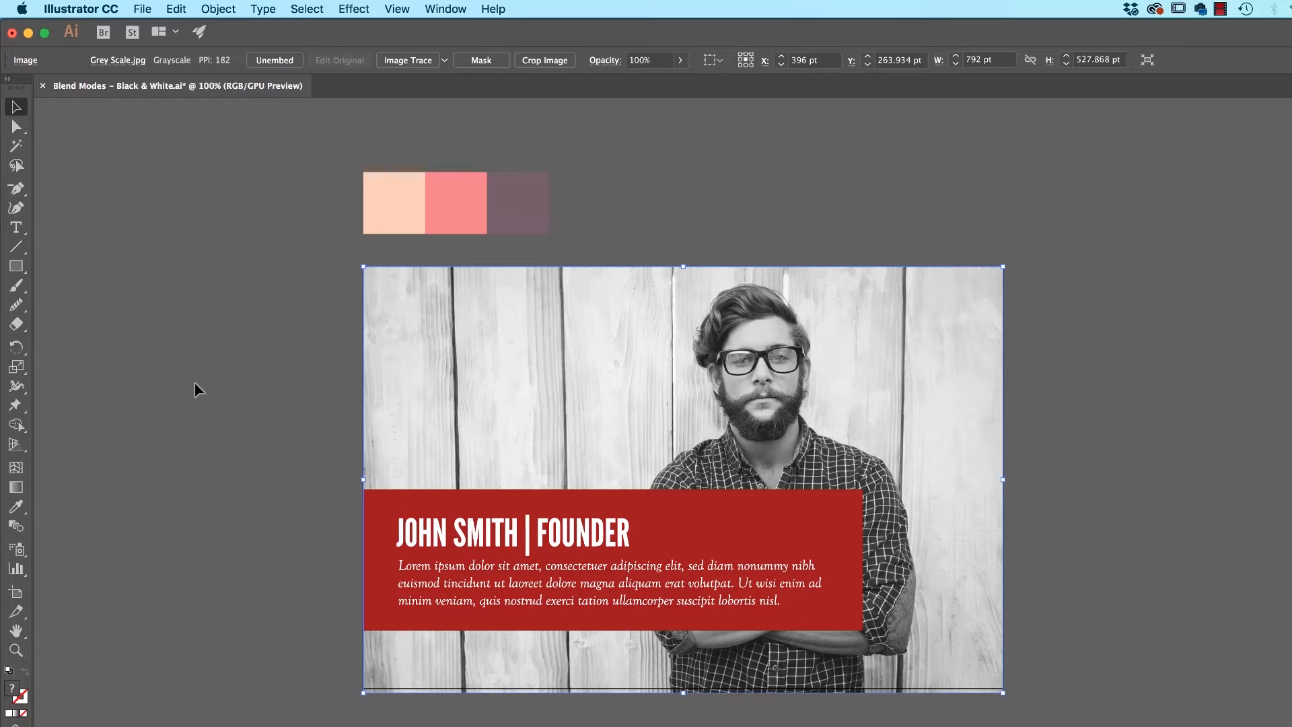
Switch to Photoshop and add a Black & White adjustment layer above the portrait photo.
key("super+Tab")
key("super+Tab")
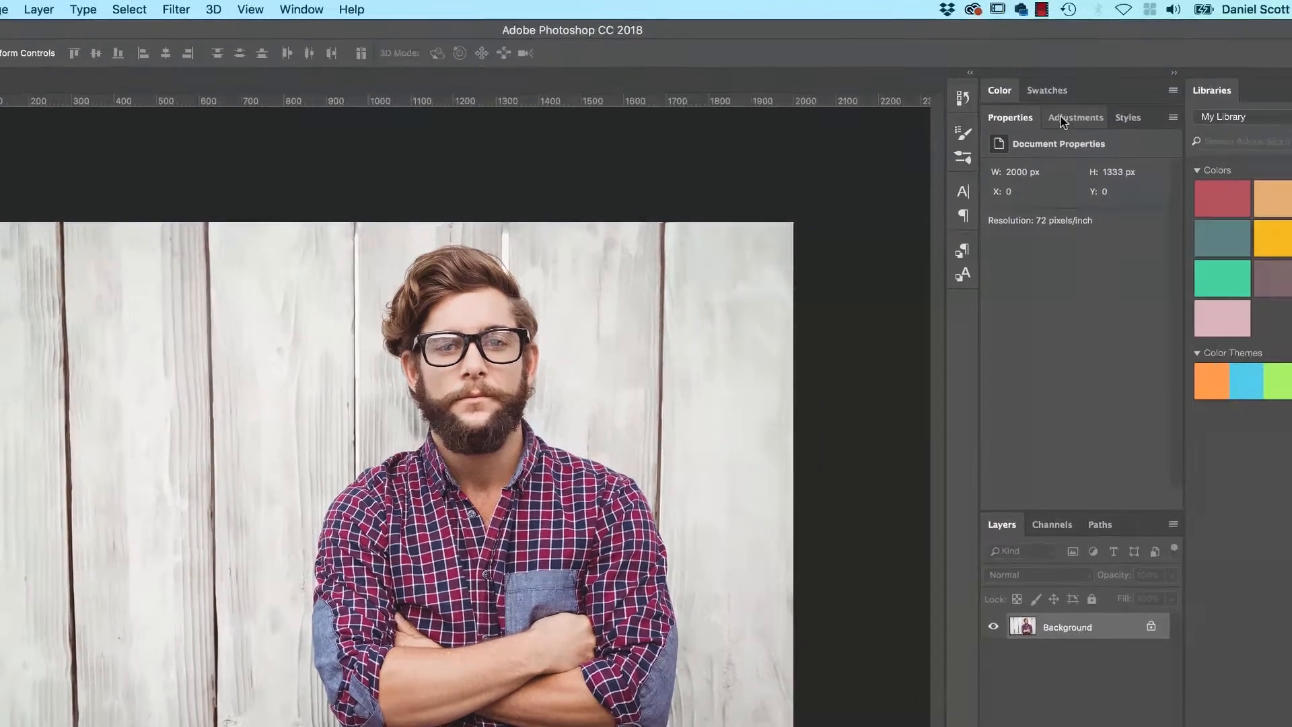
left_click(1252, 111)
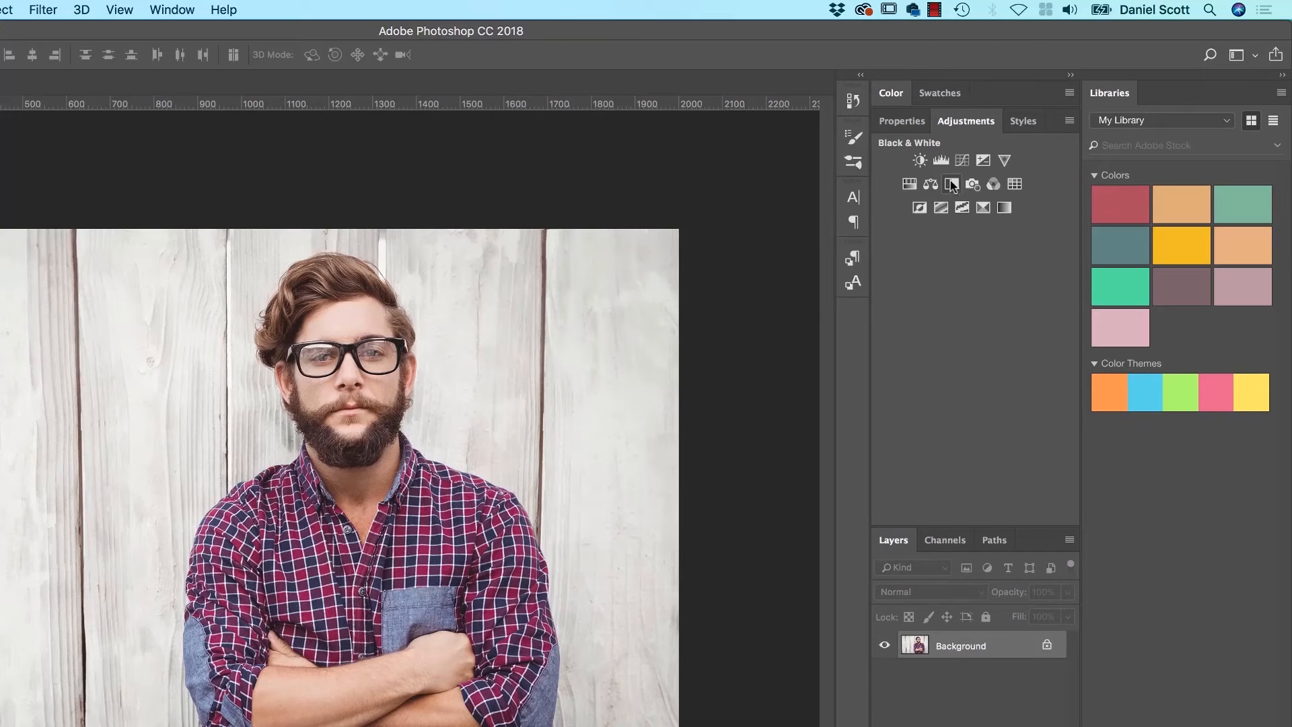
left_click(950, 184)
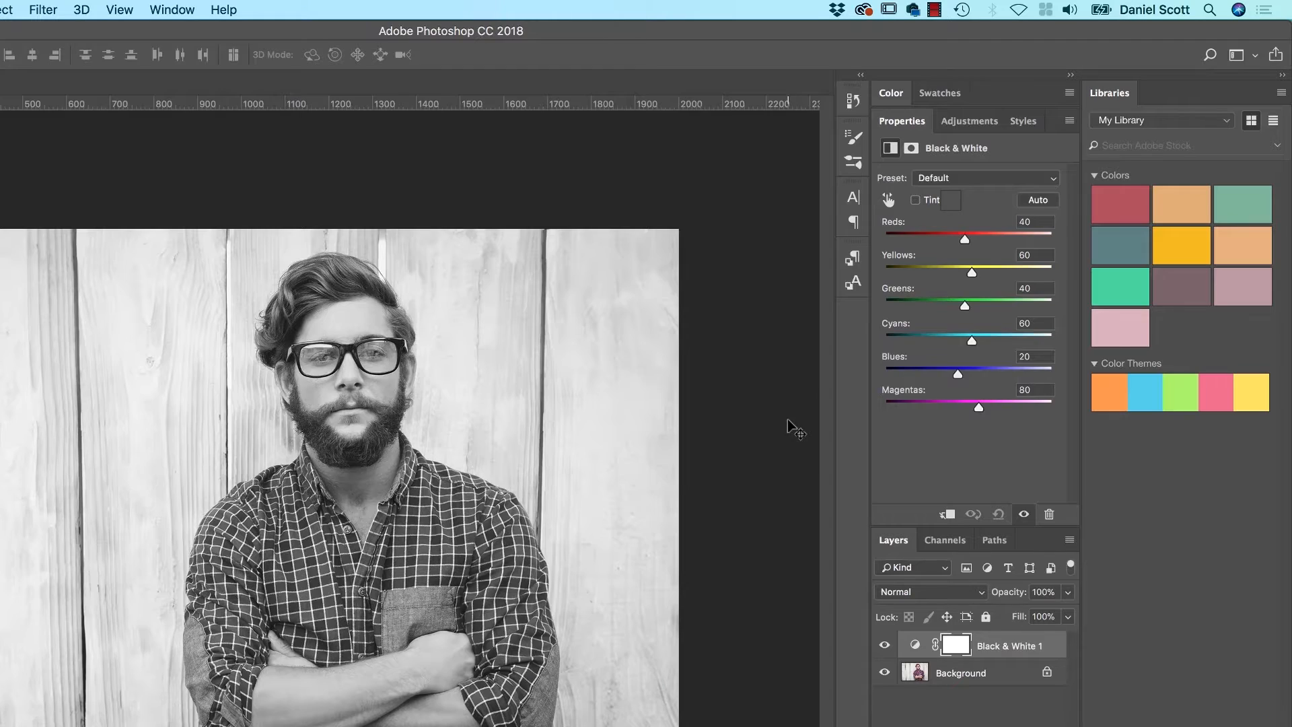
Set the Black & White adjustment to Reds 16, Yellows 204, Greens 66, Cyans -7, Blues 86 and Magentas -18.
key("super+Tab")
key("super+Tab")
left_click_drag(965, 242, 1020, 276)
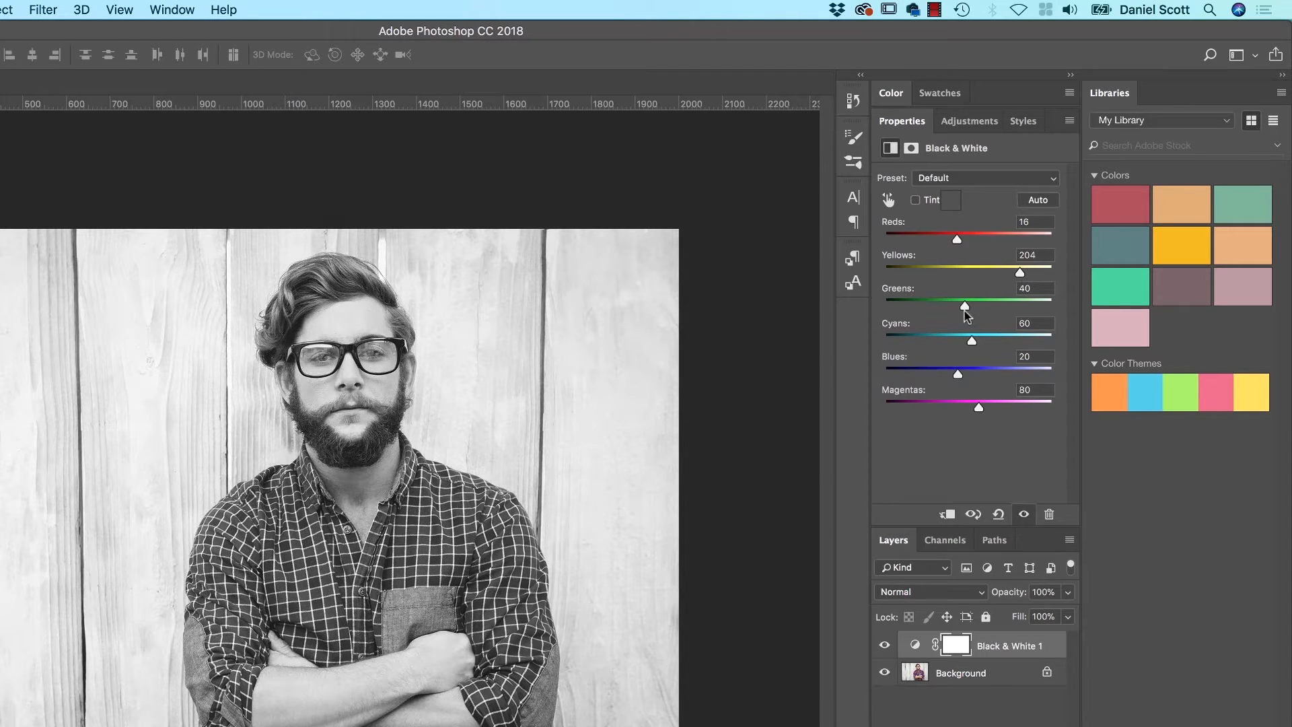
left_click_drag(965, 308, 947, 411)
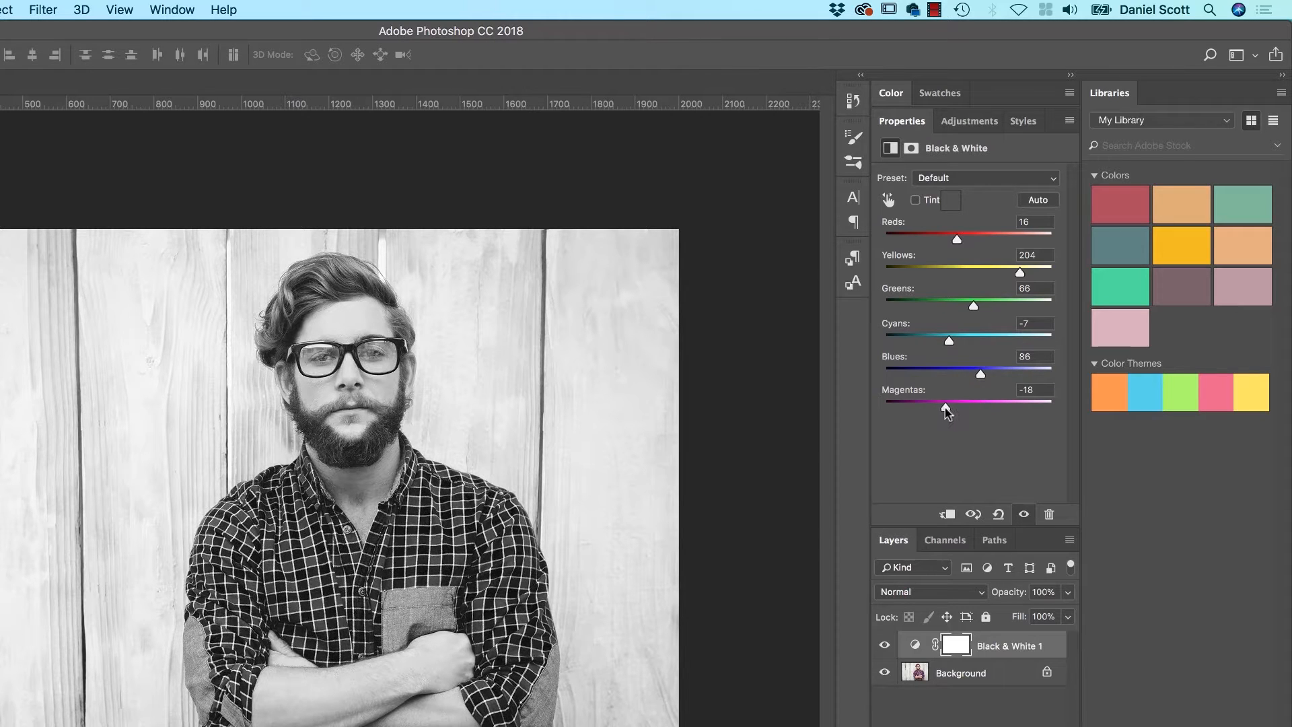
Adjust the skin, shirt and pocket tones directly on the image to Reds 22, Magentas -28 and Blues -117, and enable the tint.
left_click(889, 201)
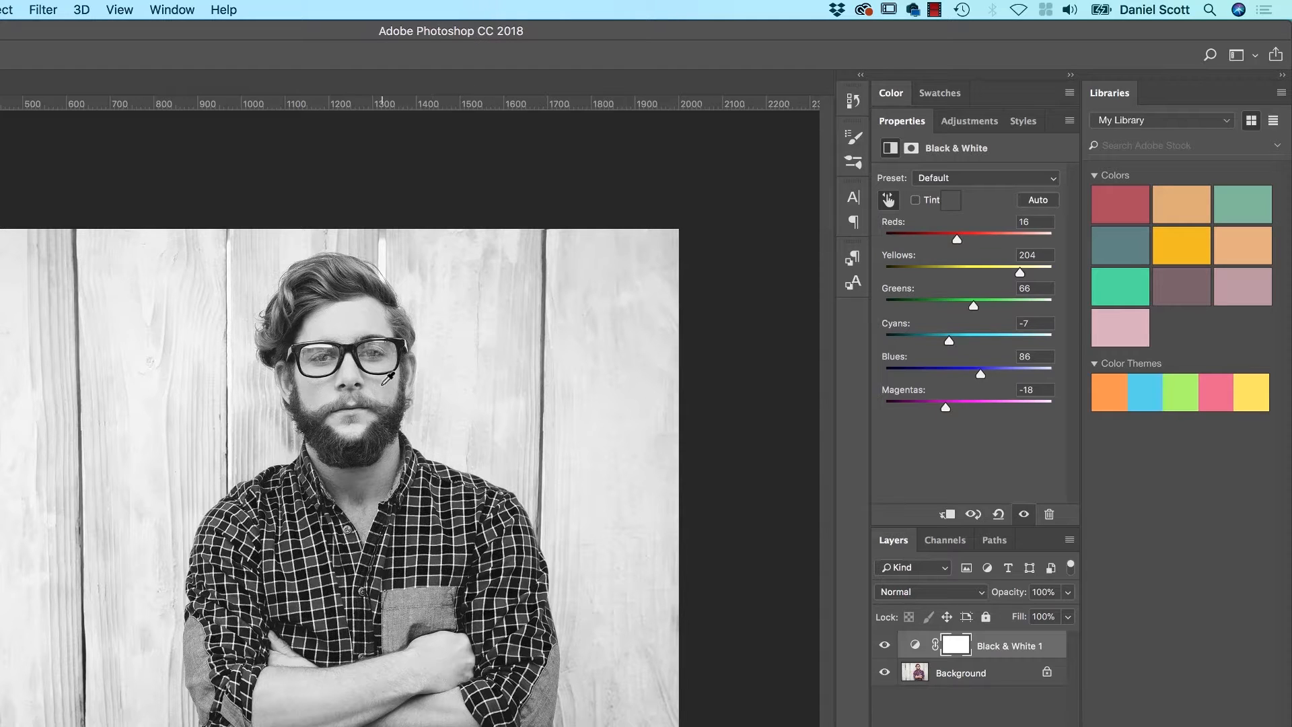
left_click(383, 387)
mouse_move(385, 389)
left_mouse_down()
mouse_move(420, 390)
mouse_move(347, 394)
mouse_move(391, 391)
mouse_move(388, 380)
left_mouse_up()
mouse_move(428, 533)
left_mouse_down()
mouse_move(468, 548)
mouse_move(355, 552)
mouse_move(414, 553)
left_mouse_up()
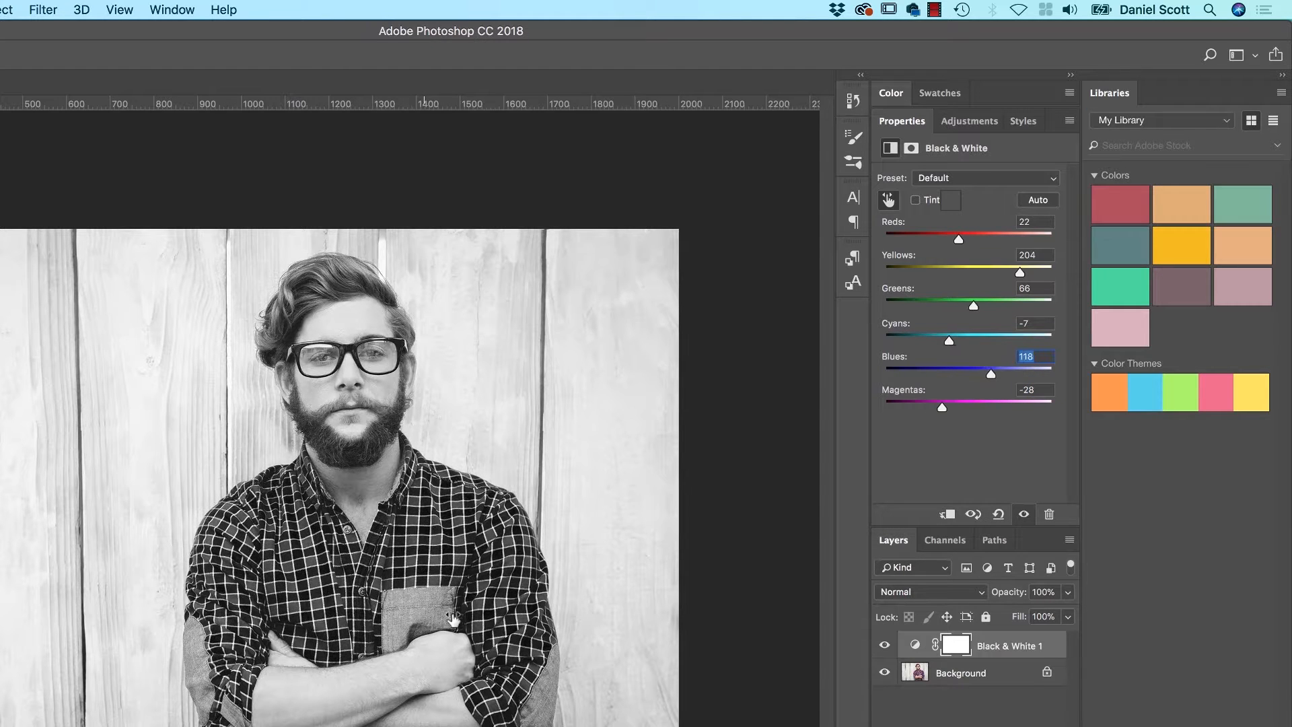
left_click_drag(430, 611, 198, 645)
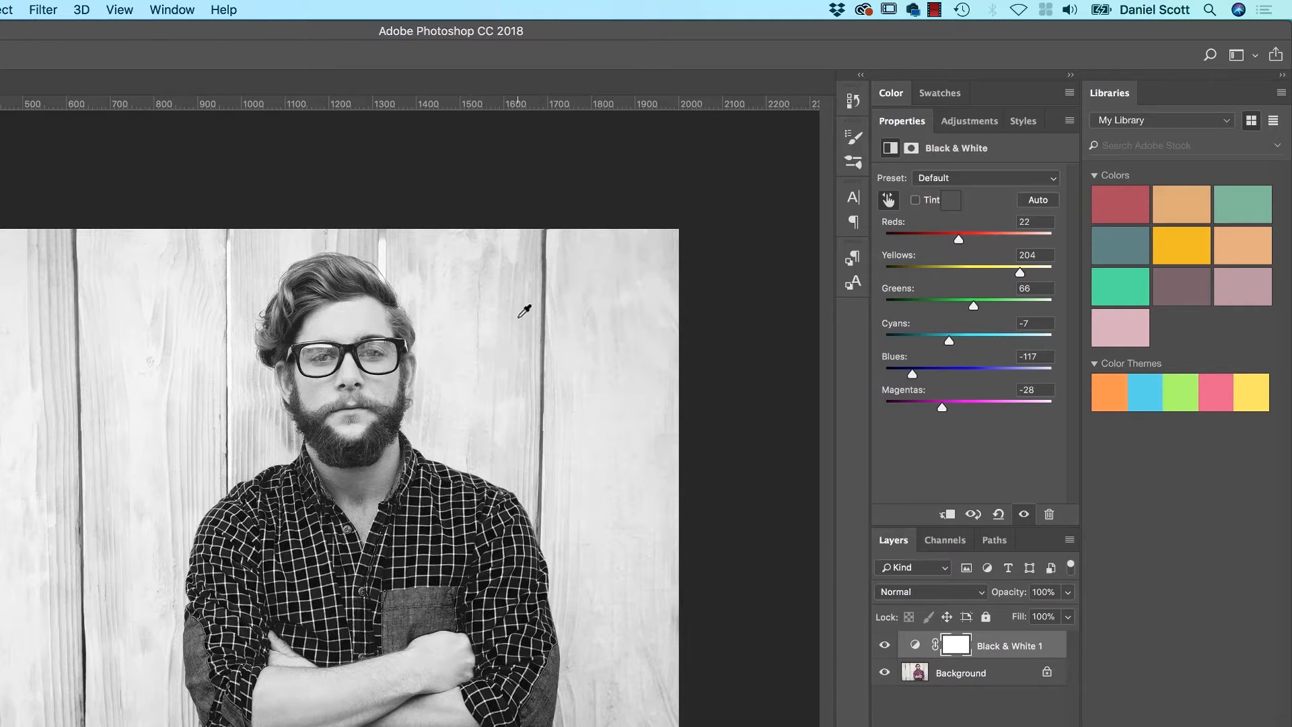
left_click(915, 201)
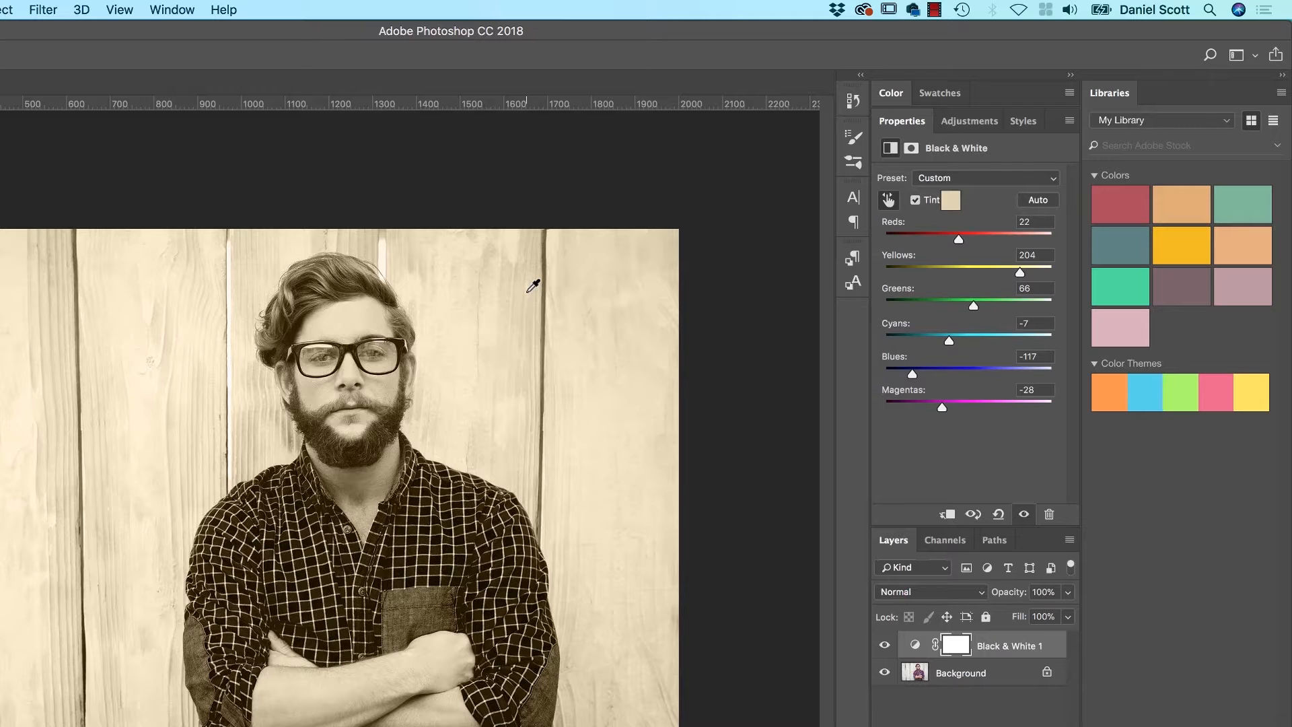
Switch to Illustrator and set the red banner rectangle's blend mode to Darken.
key("super+Tab")
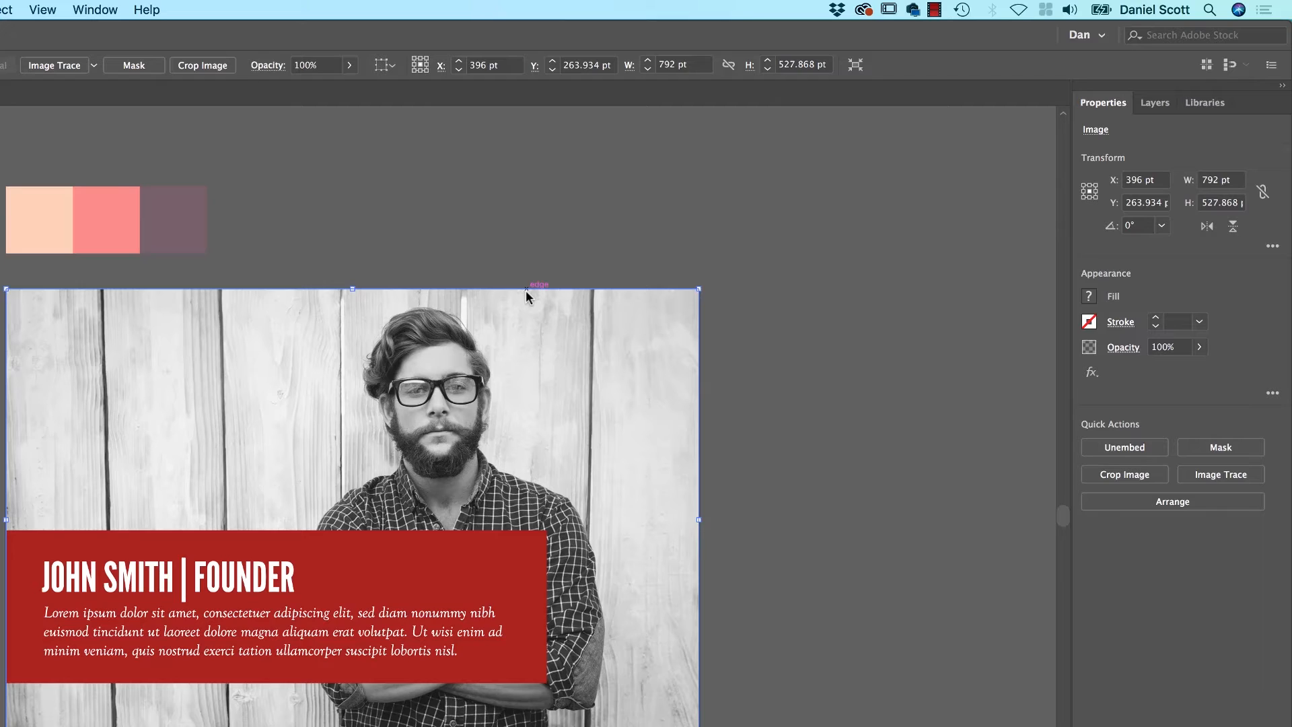
left_click(479, 224)
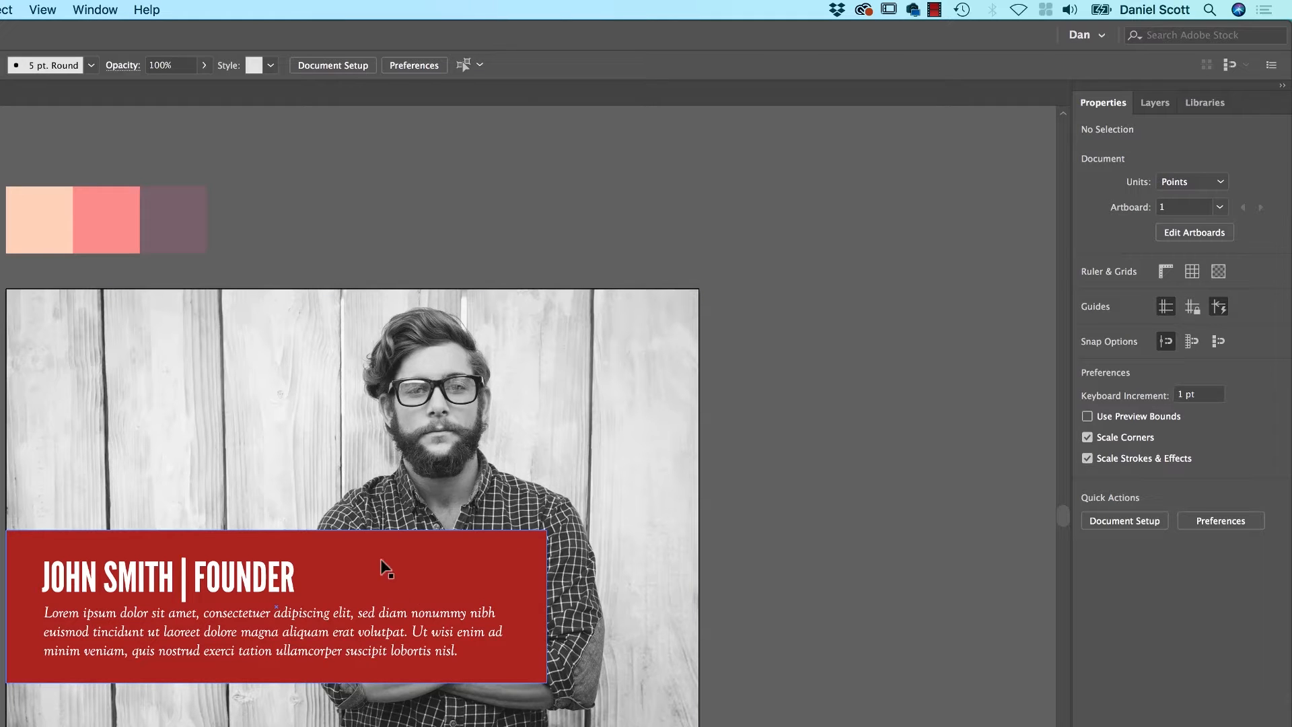
left_click(461, 575)
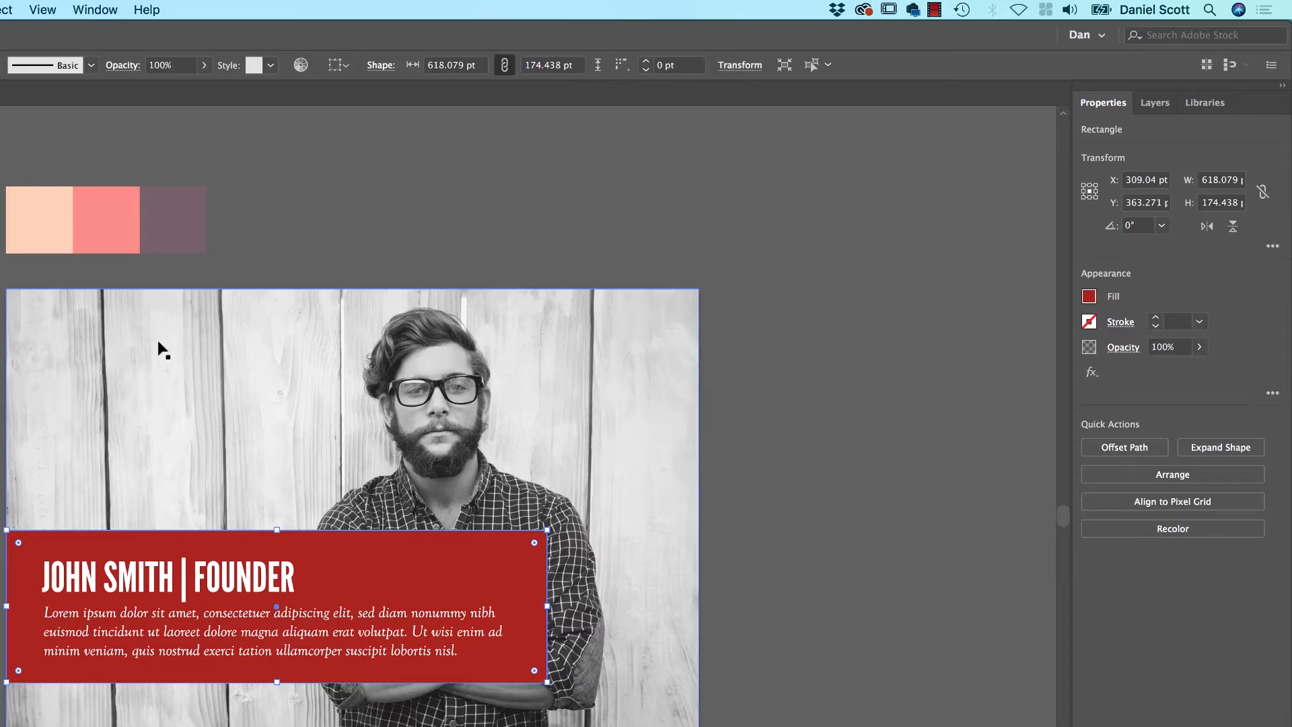
left_click(1122, 348)
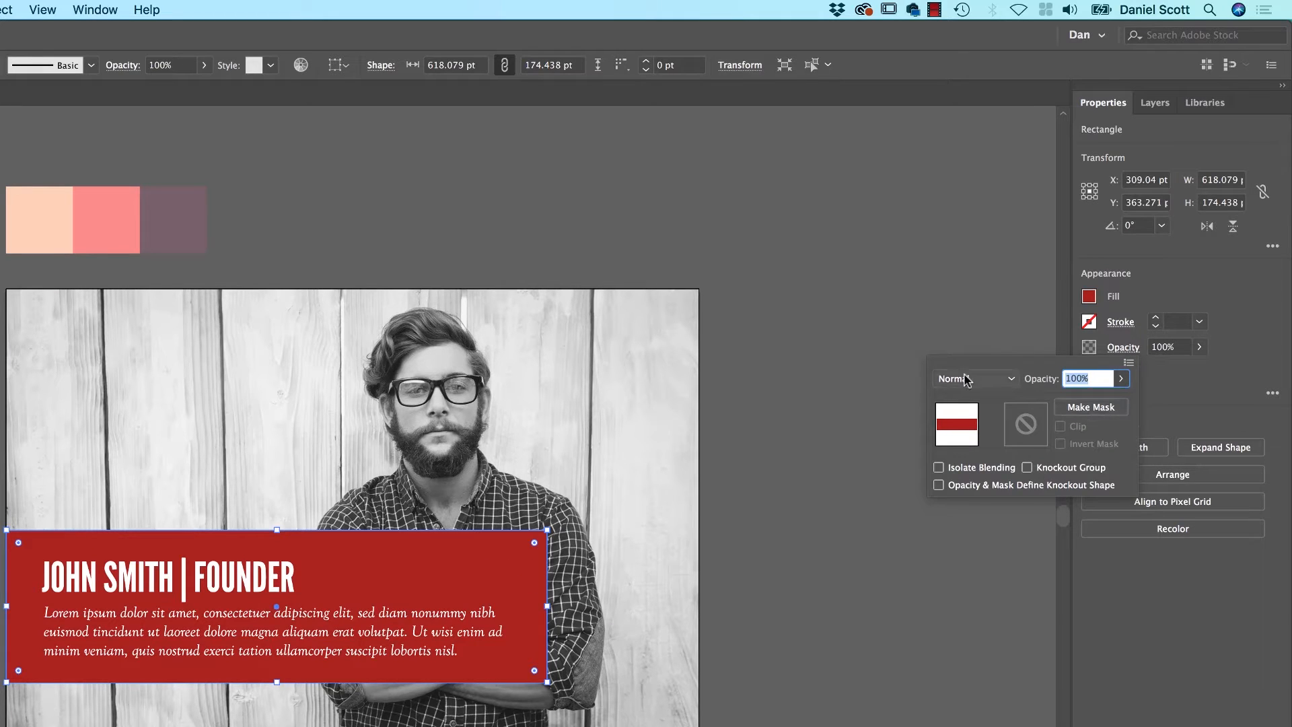
left_click(959, 379)
left_click(969, 421)
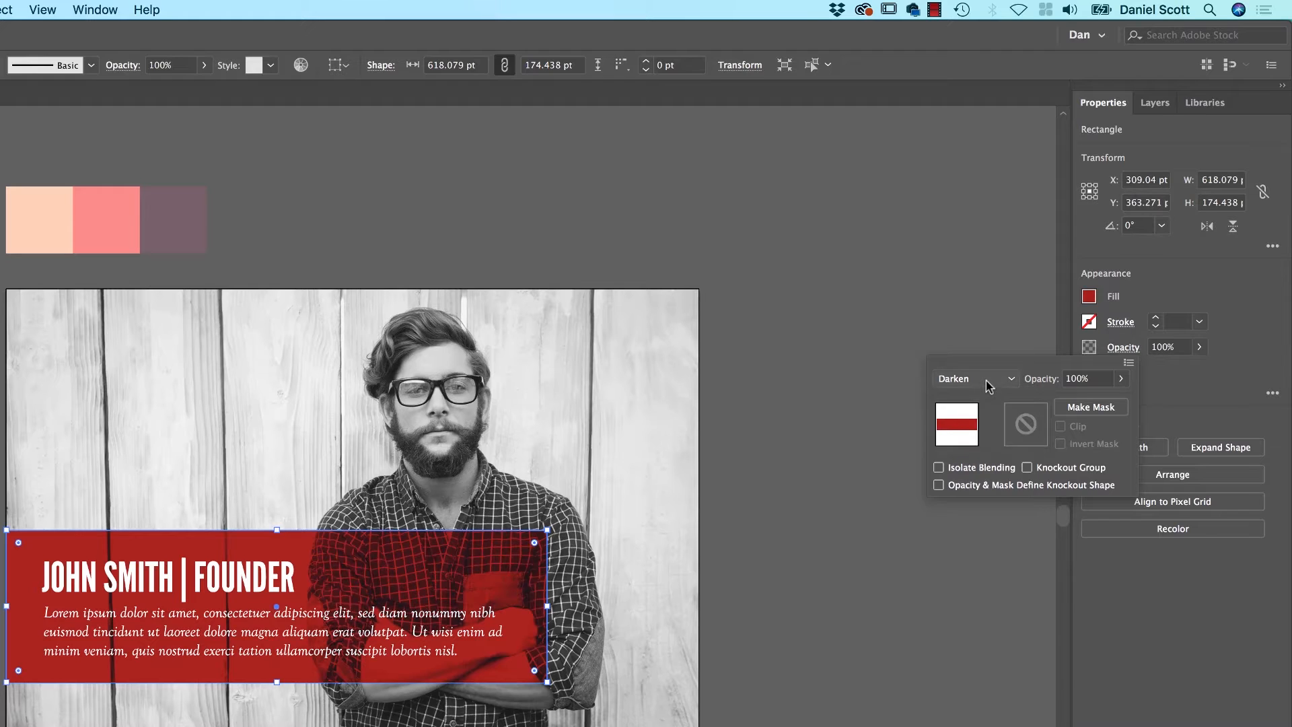
Try the Multiply, Color Burn, Lighten, Screen, Color Dodge and Overlay blend modes on the red banner.
left_click(986, 379)
left_click(986, 438)
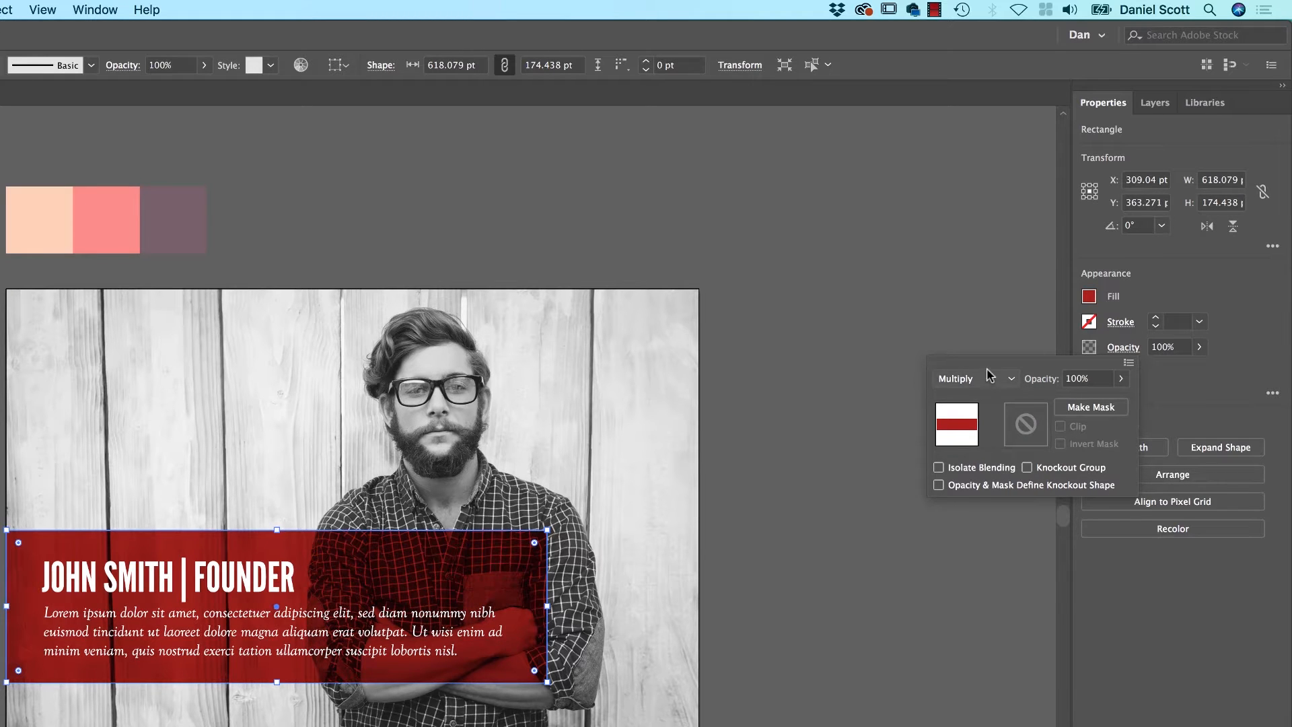
left_click(993, 377)
left_click(984, 460)
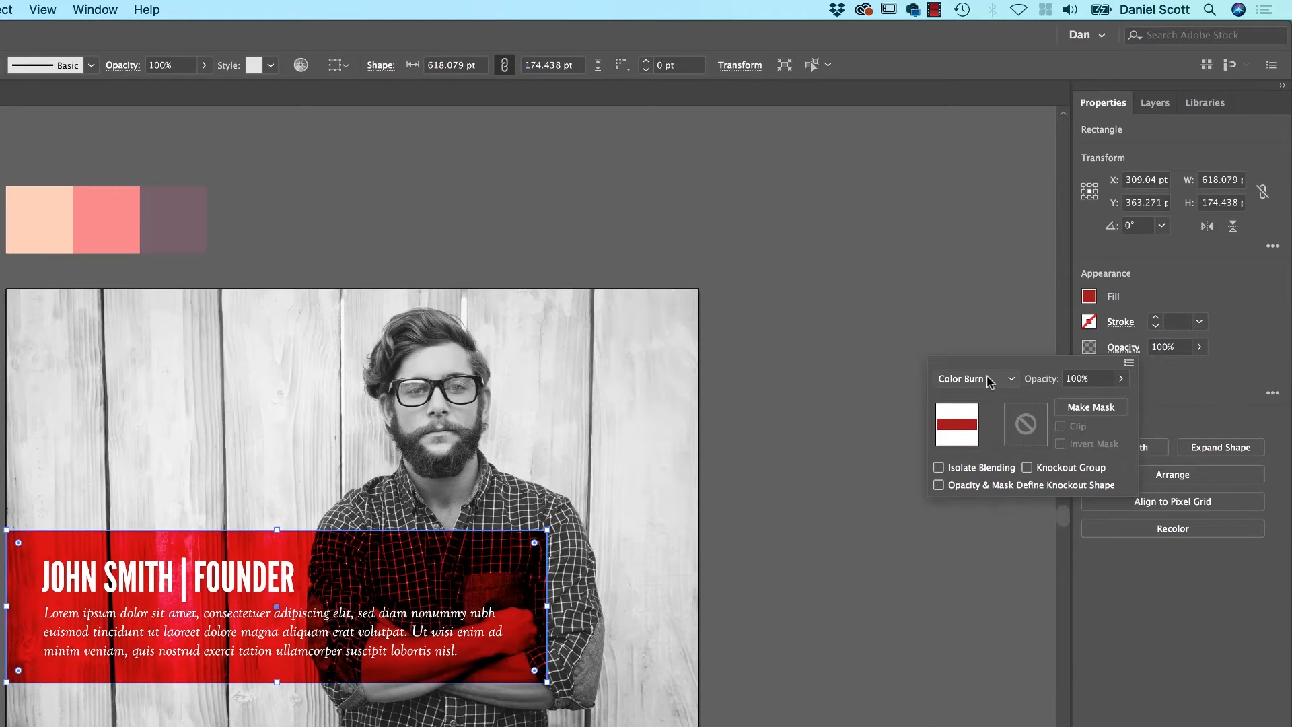
left_click(989, 379)
left_click(985, 481)
left_click(973, 379)
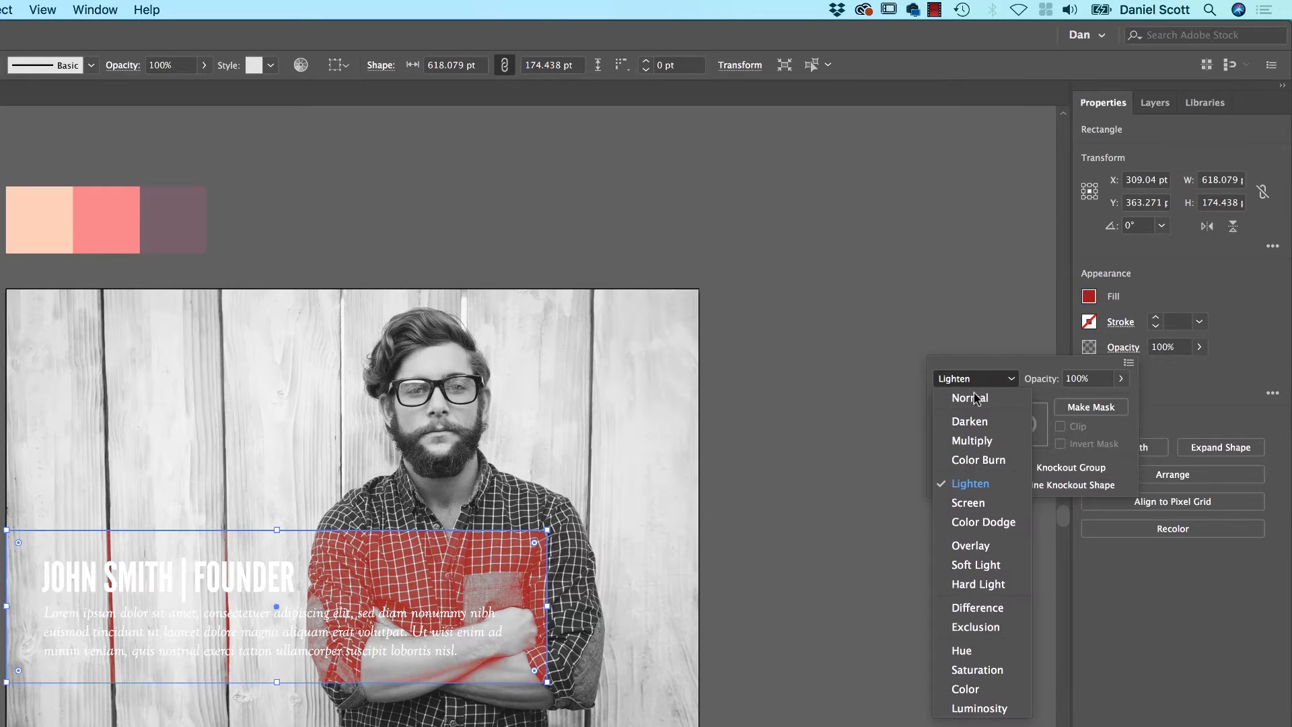
left_click(964, 504)
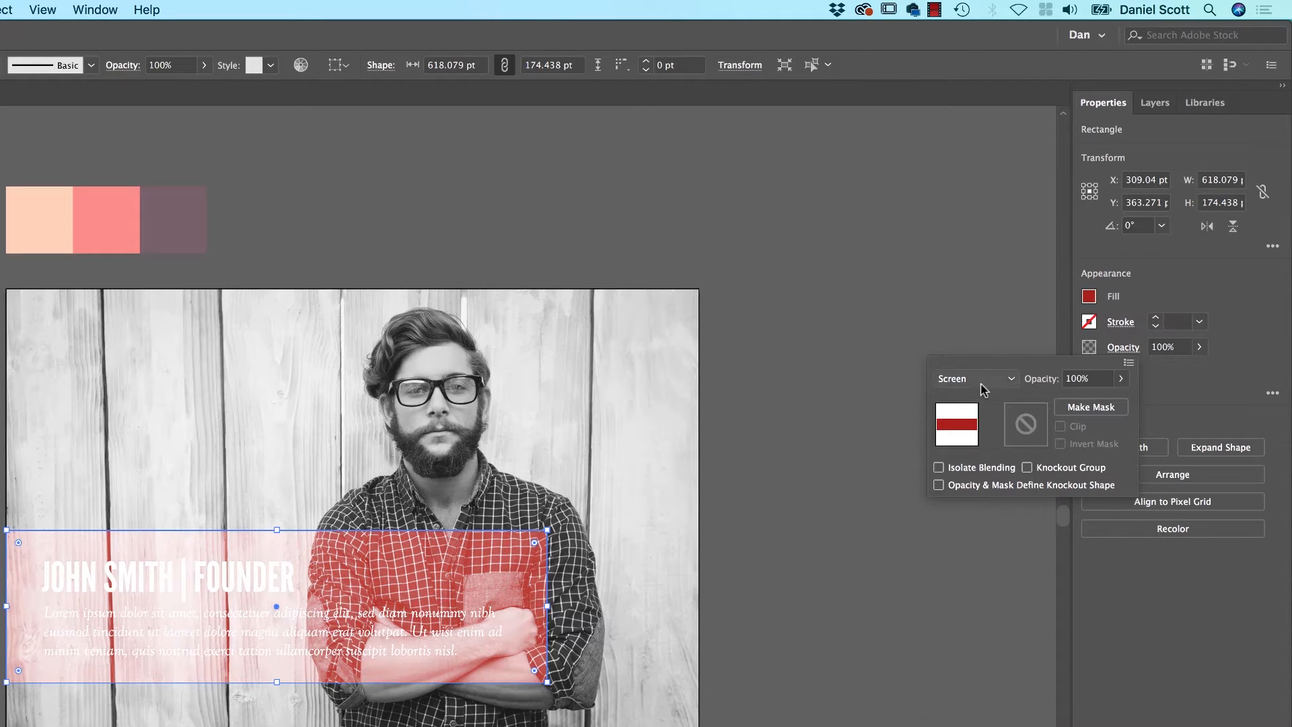
left_click(982, 382)
left_click(974, 523)
left_click(1011, 378)
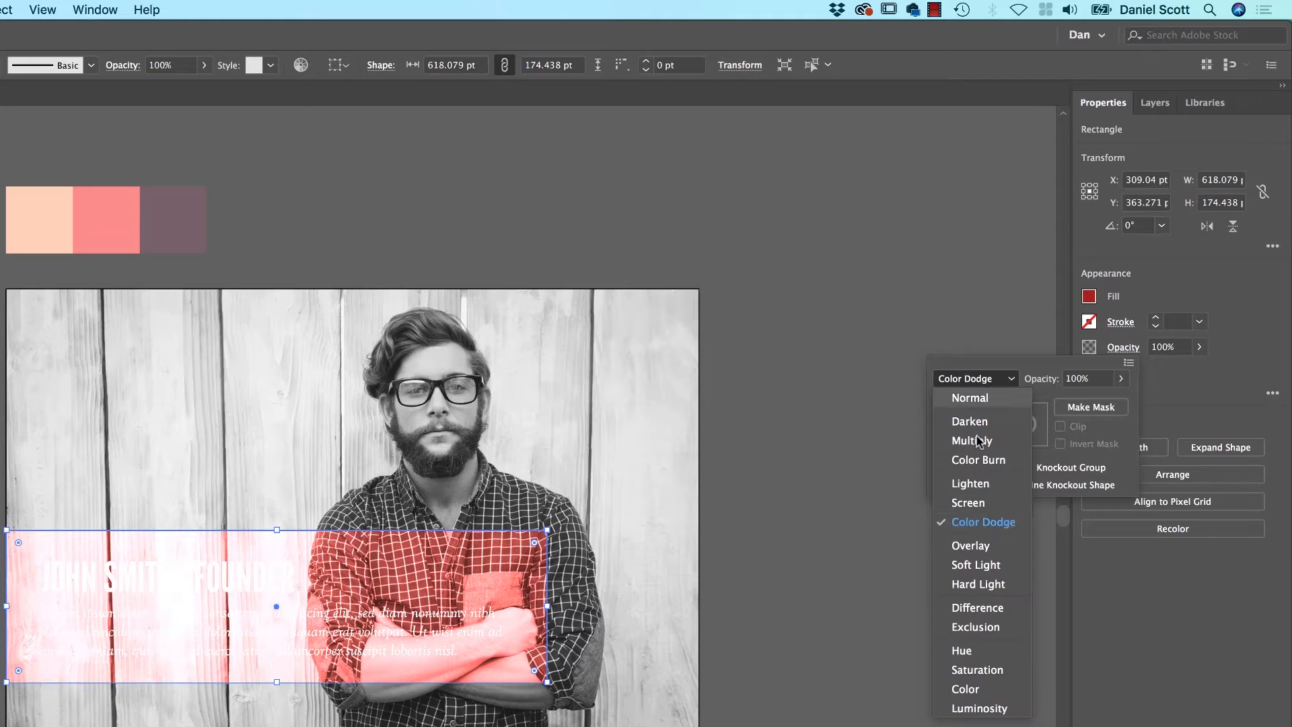
left_click(986, 542)
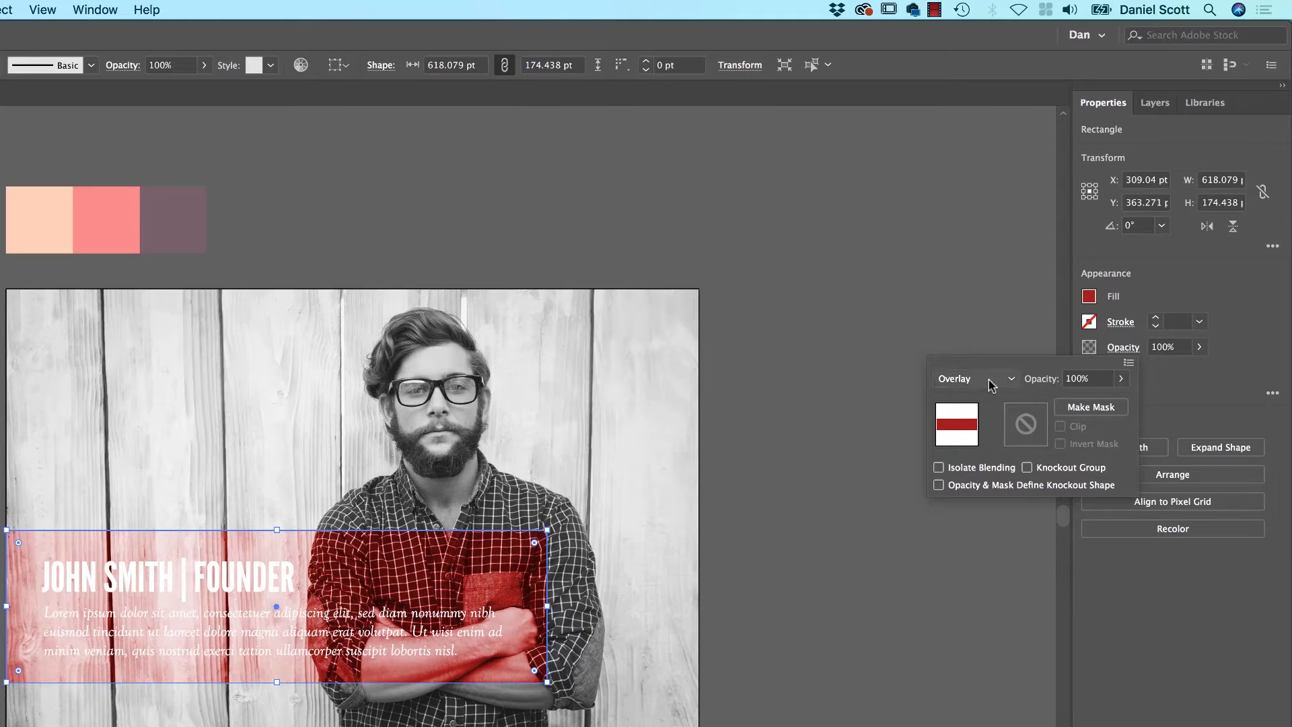
Set the red banner's blend mode to Multiply and deselect it.
left_click(990, 382)
left_click(975, 439)
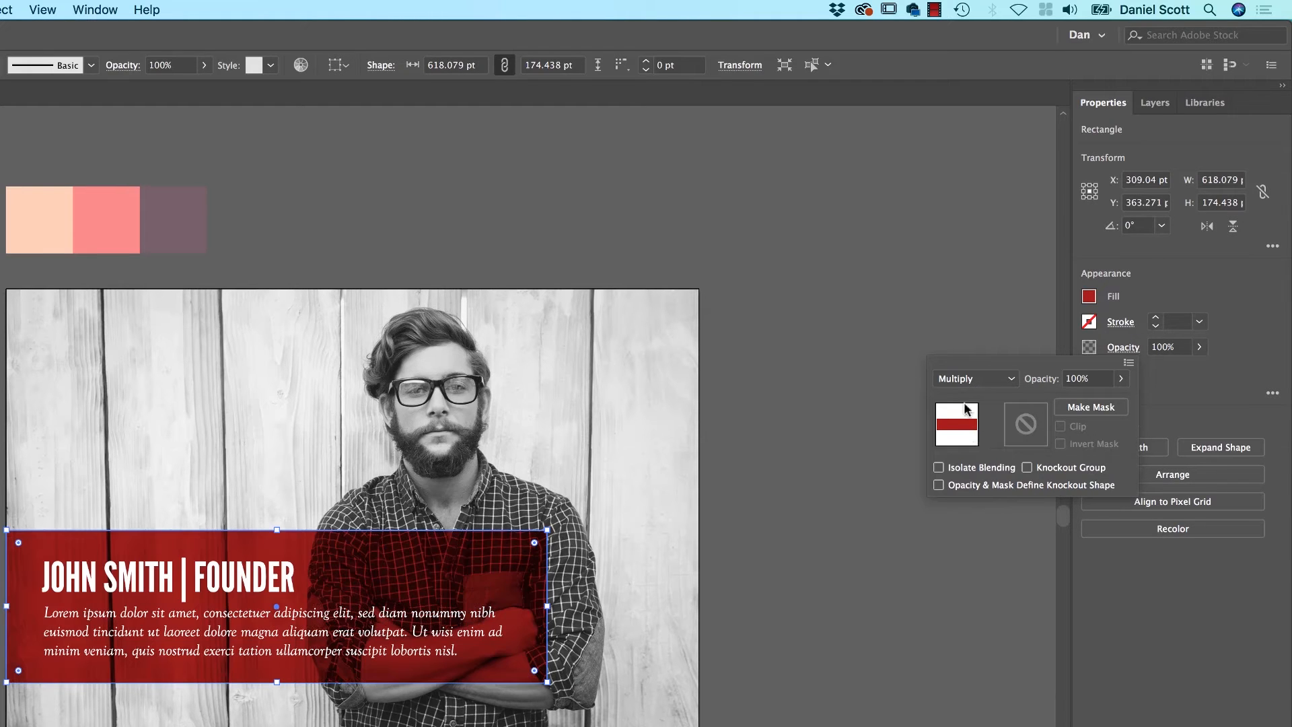
left_click(1002, 386)
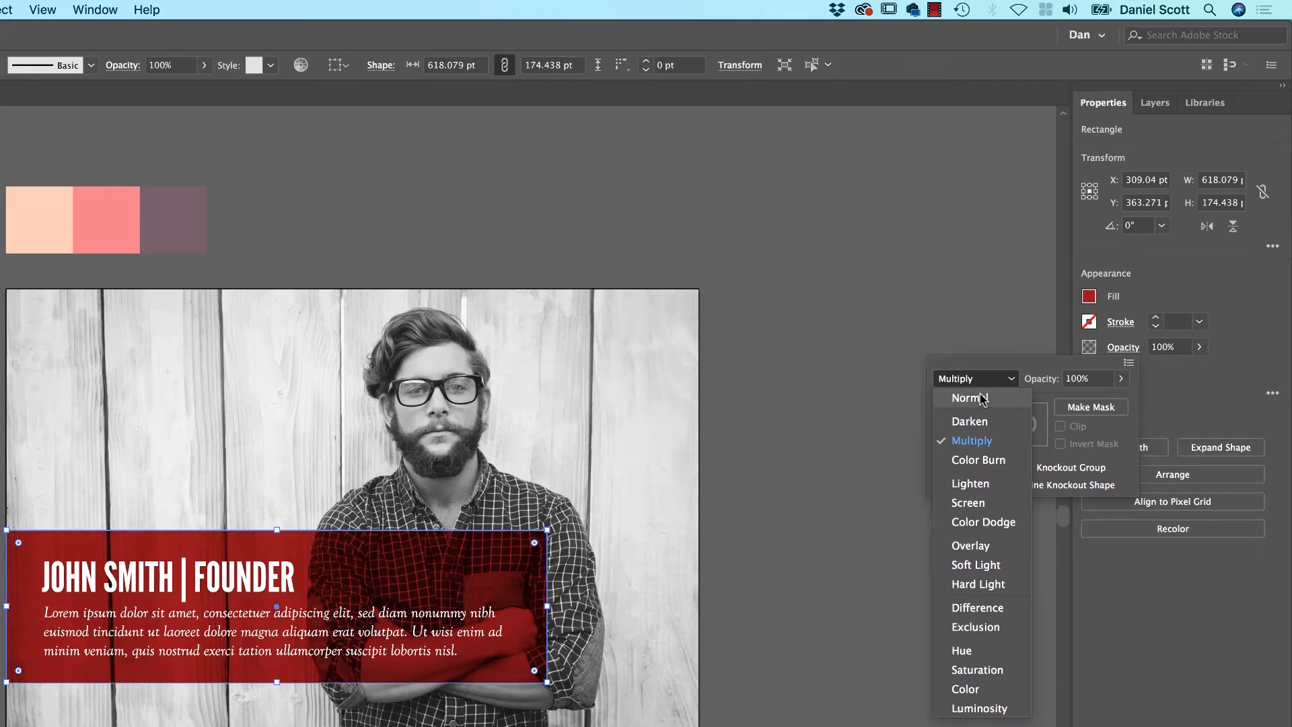
left_click(830, 504)
left_click(797, 538)
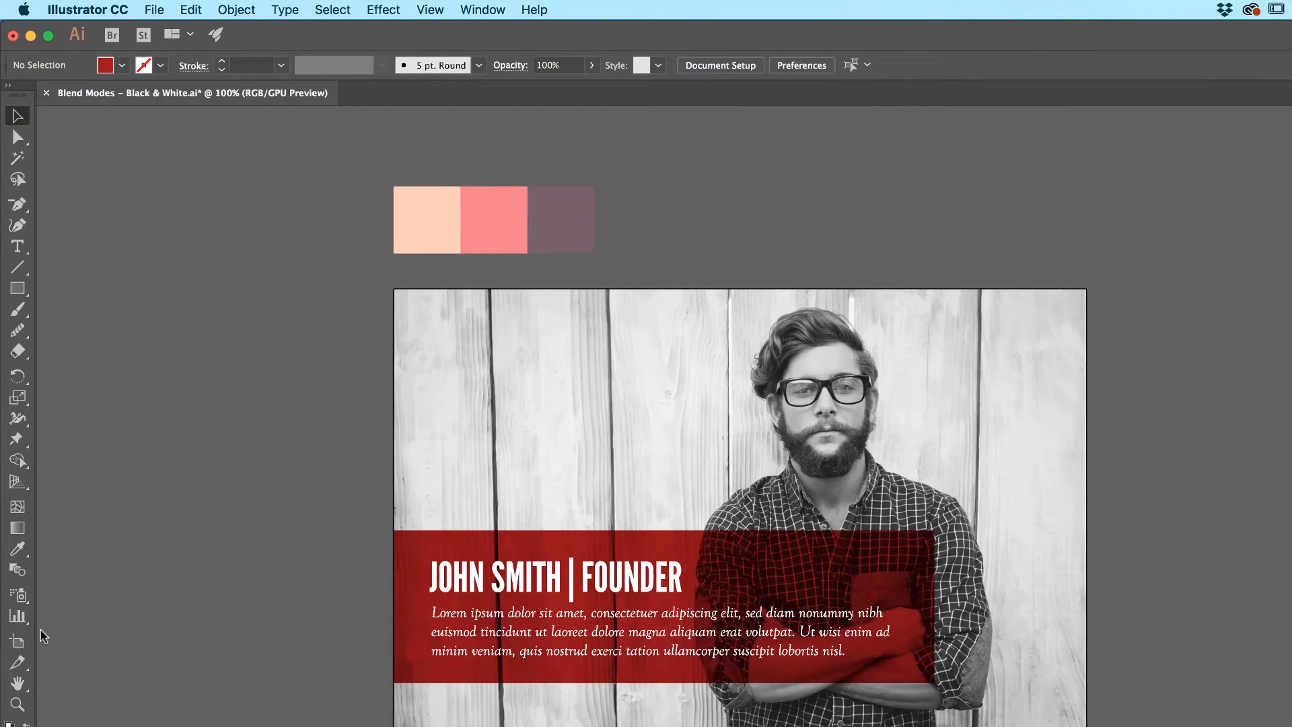
Duplicate the artboard with its artwork to the right of the original artboard.
left_click(17, 642)
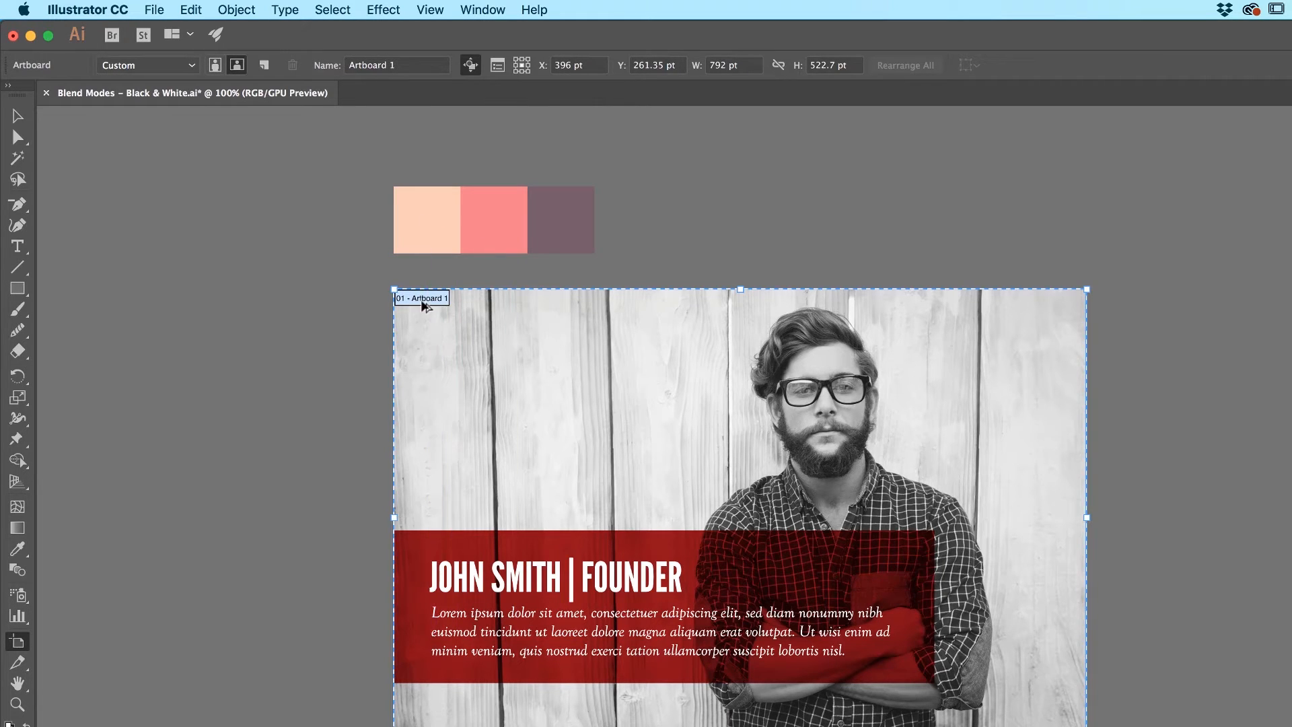
left_click_drag(418, 296, 1215, 292)
left_click_drag(1273, 202, 559, 234)
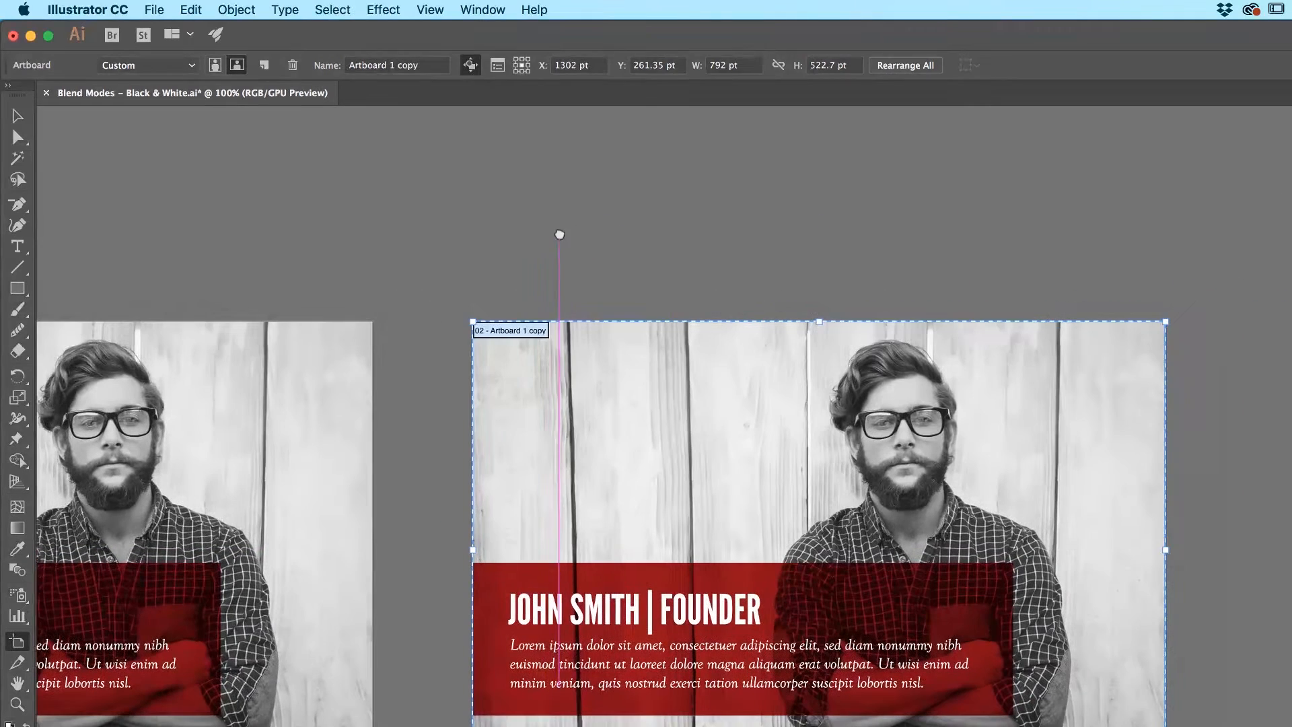
key("v")
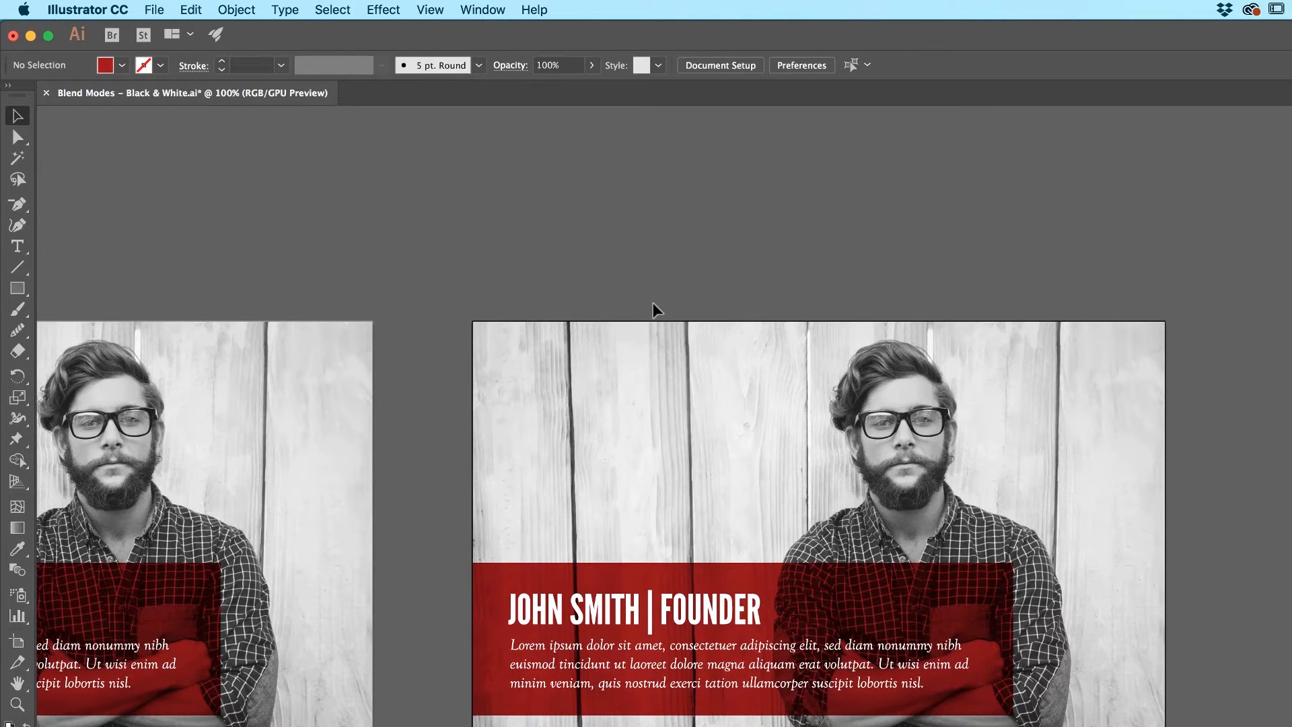
Fill the duplicated artboard's red banner with black, set its blend mode to Normal and deselect it.
left_click(940, 602)
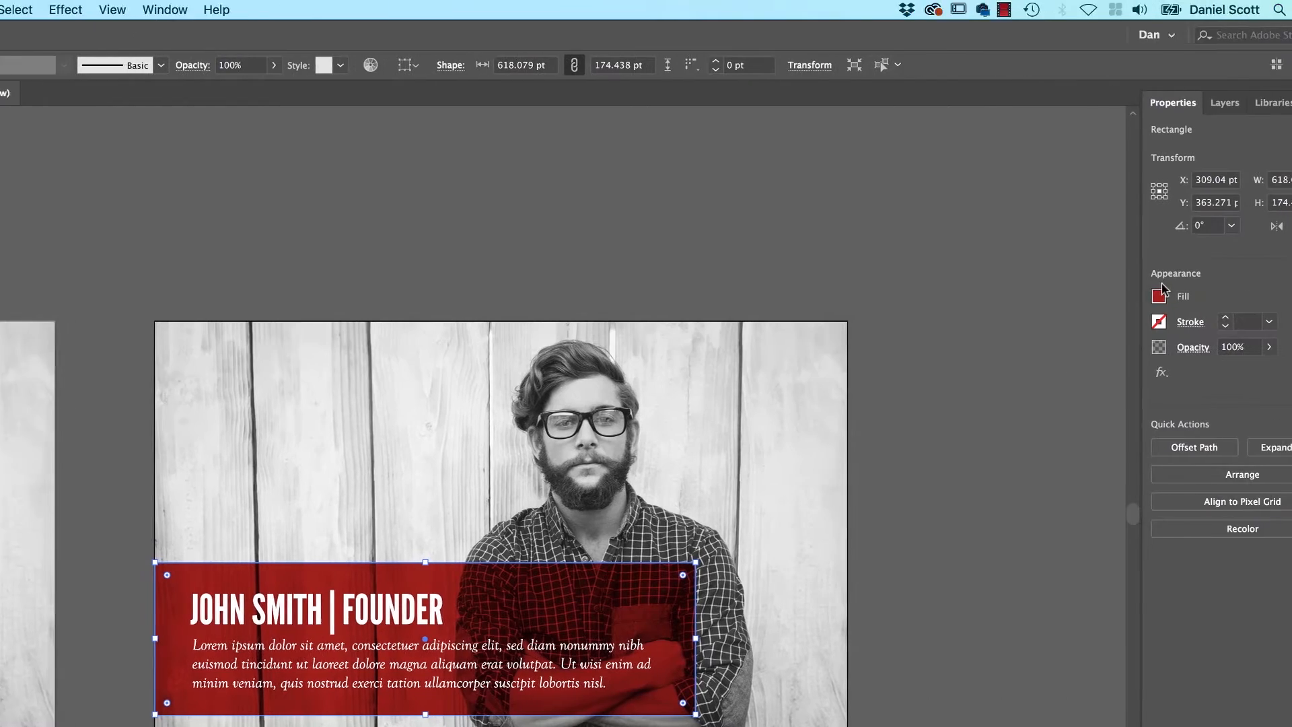
left_click(1089, 296)
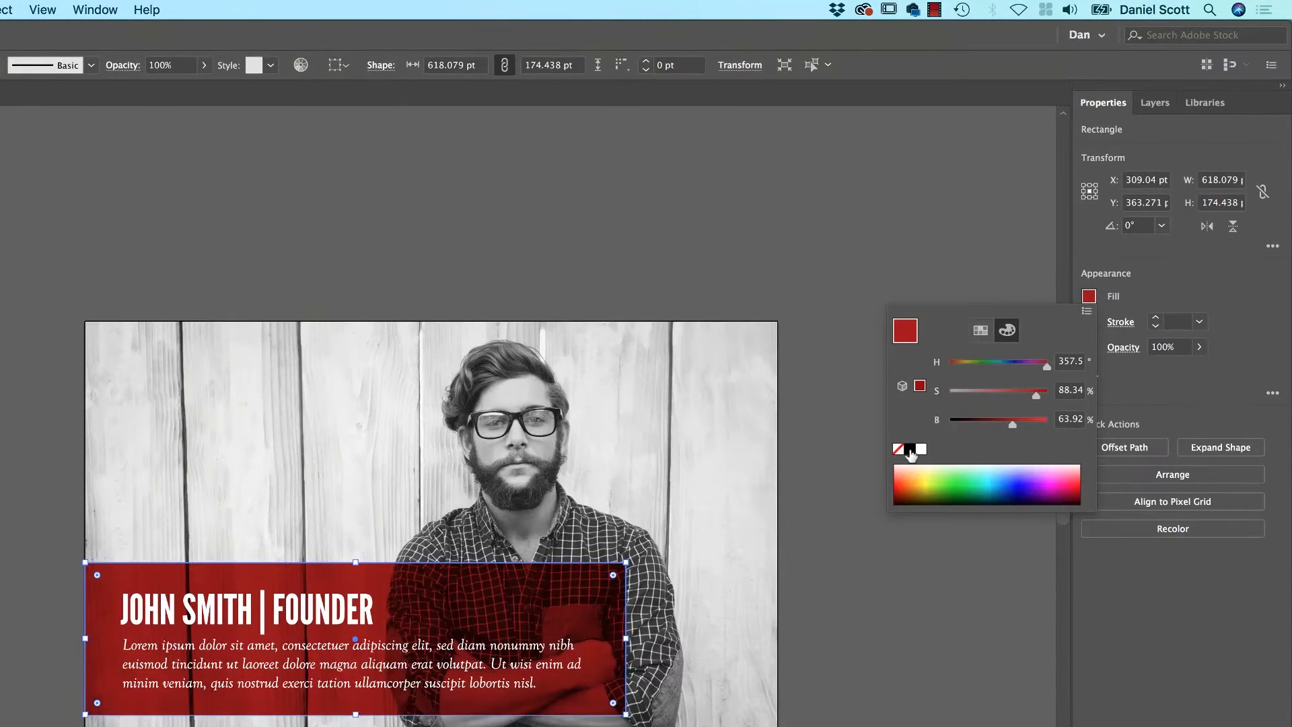
left_click(909, 449)
left_click(1152, 357)
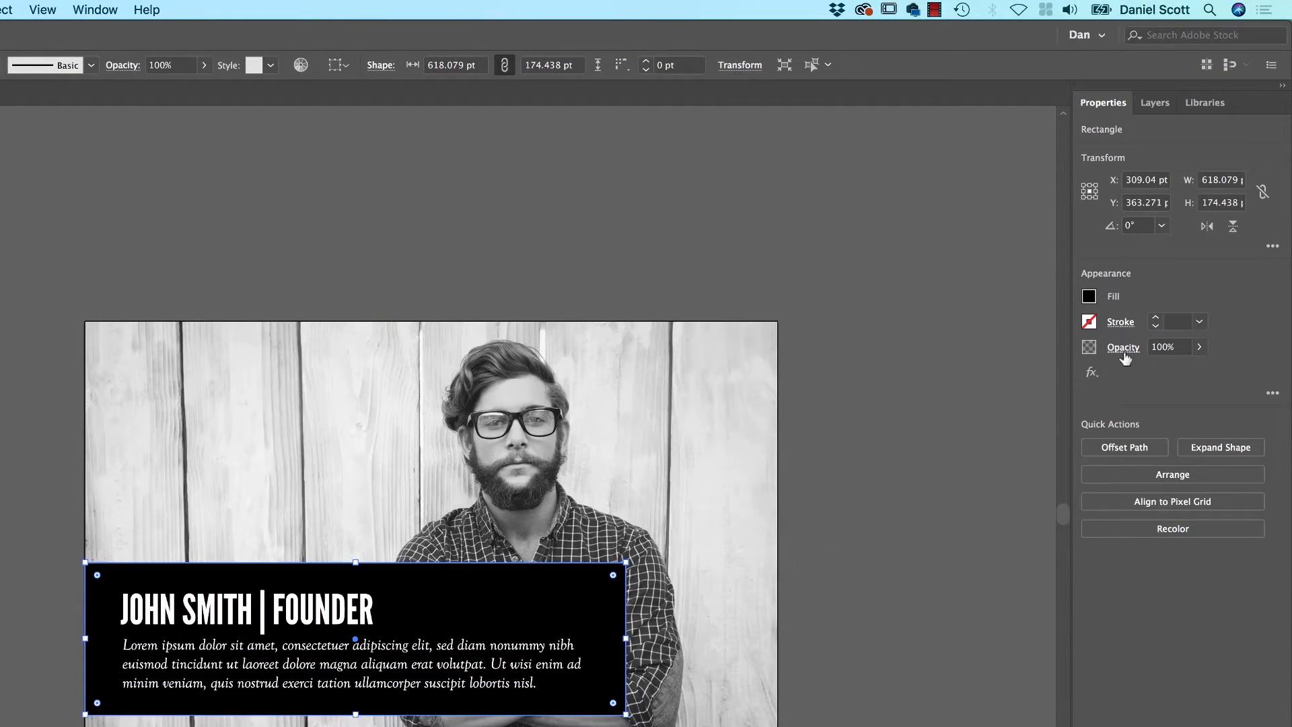
left_click(1123, 347)
left_click(987, 379)
left_click(822, 462)
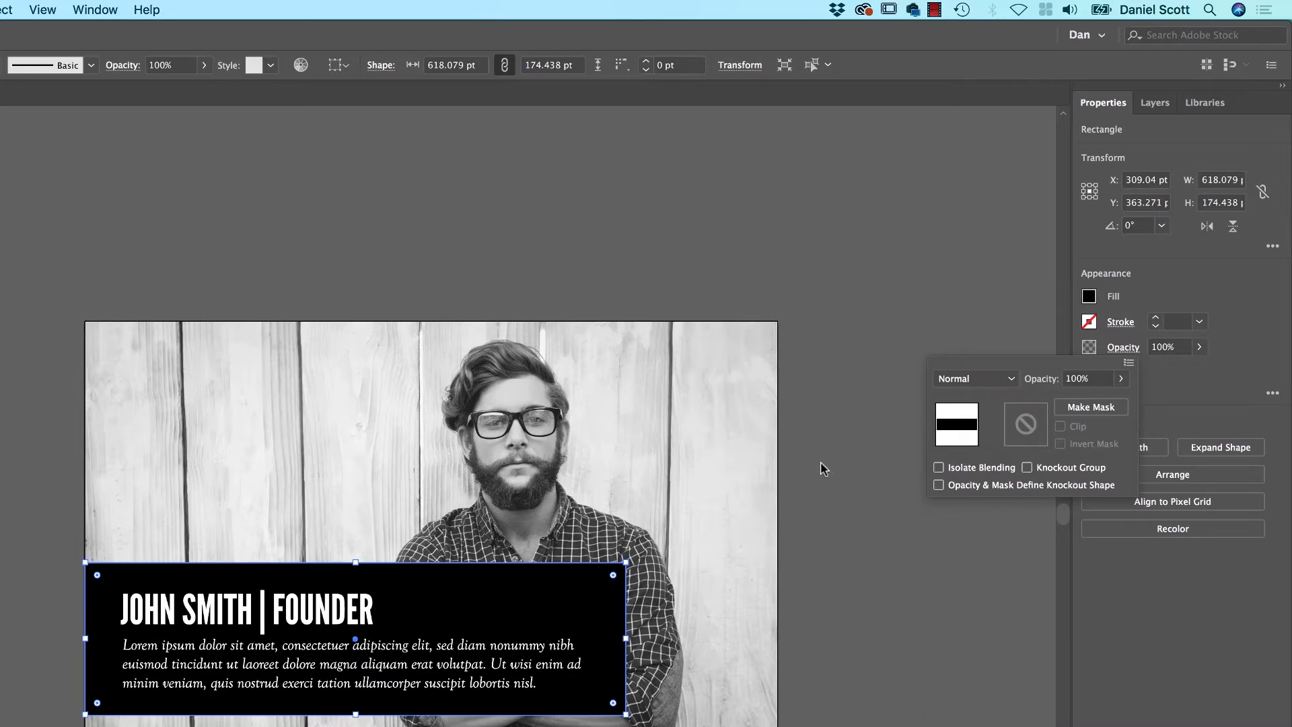
left_click(823, 456)
left_click(823, 456)
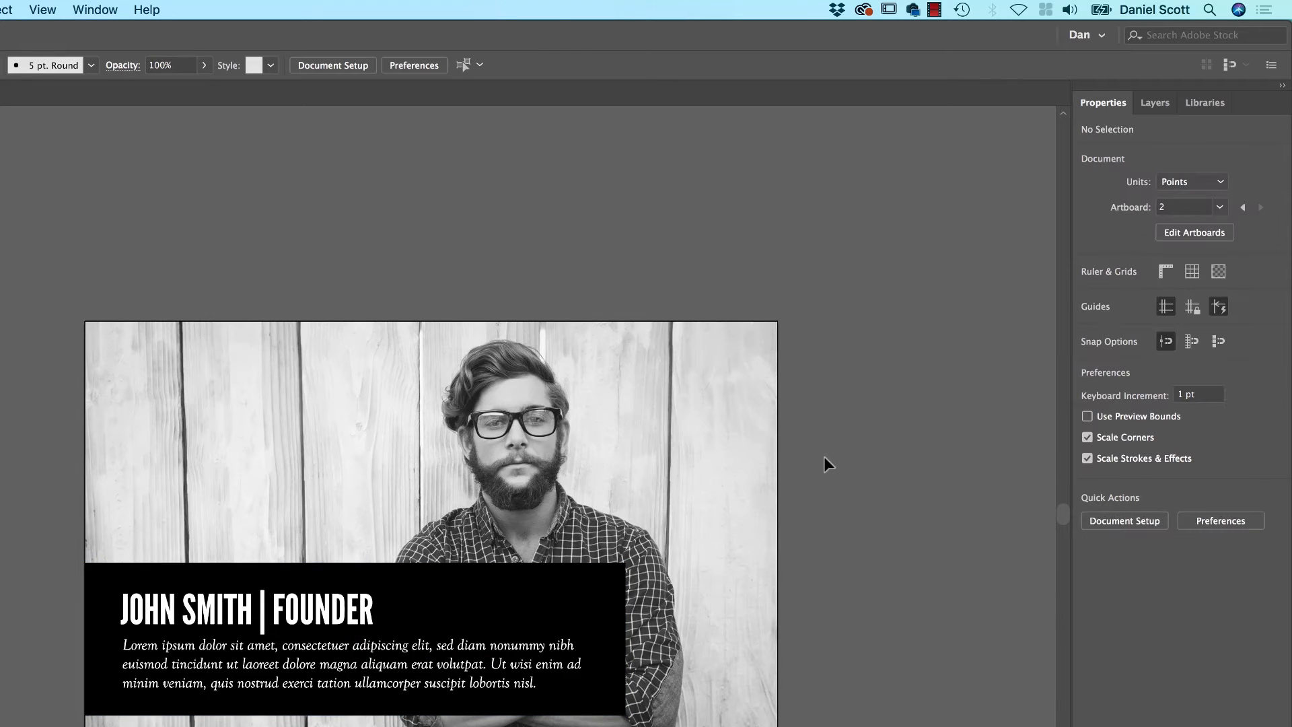
Copy the three colour swatches over the second artboard, enlarge them into long stripes and tilt them about 18° clockwise.
key("super+minus")
key("super+minus")
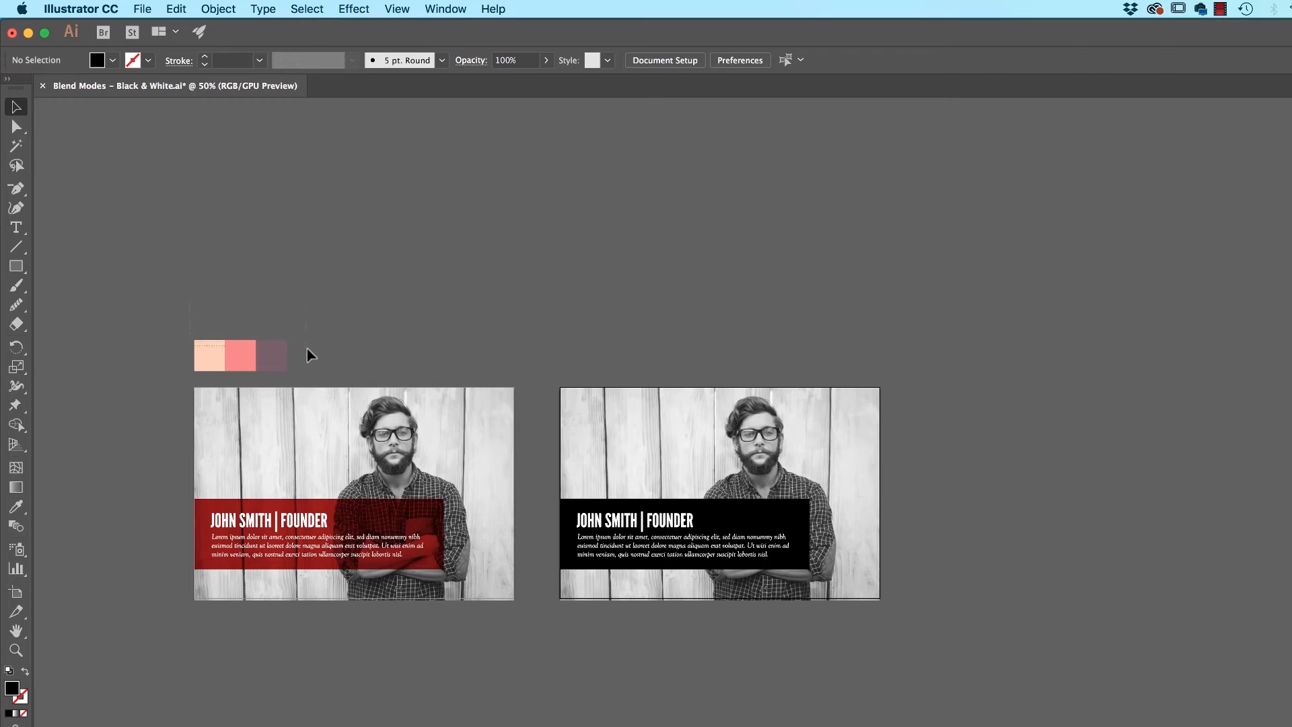
left_click(269, 354)
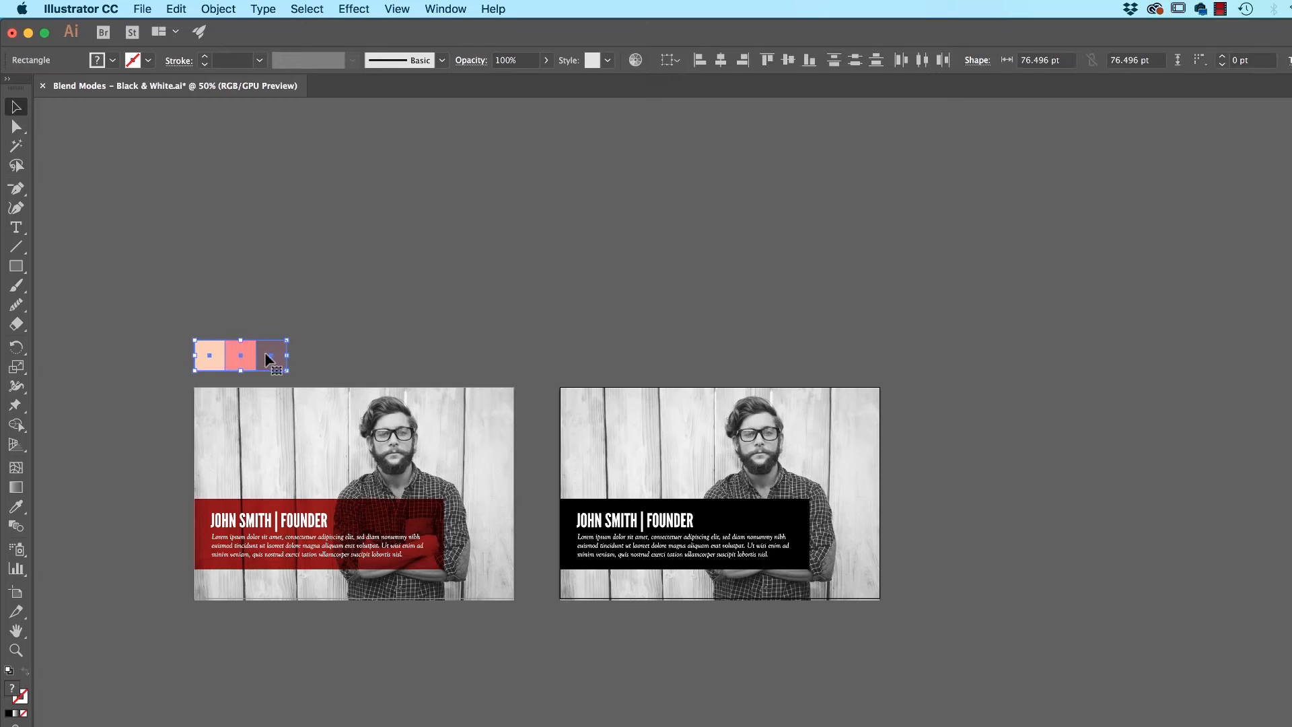
left_click_drag(268, 370, 1063, 725)
left_click_drag(1066, 199, 994, 432)
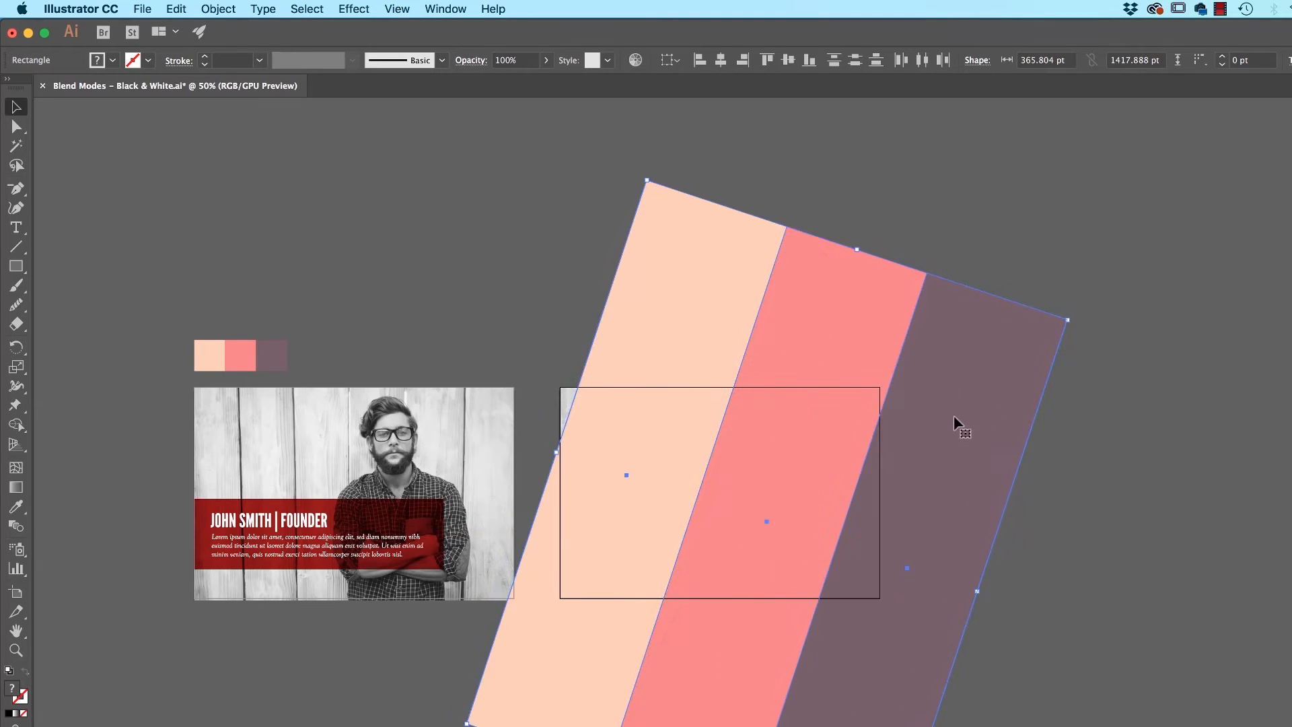
Resize the stripes to about 316 by 1149 pt each and reposition them so they cover the whole second artboard.
left_click_drag(922, 480, 919, 450)
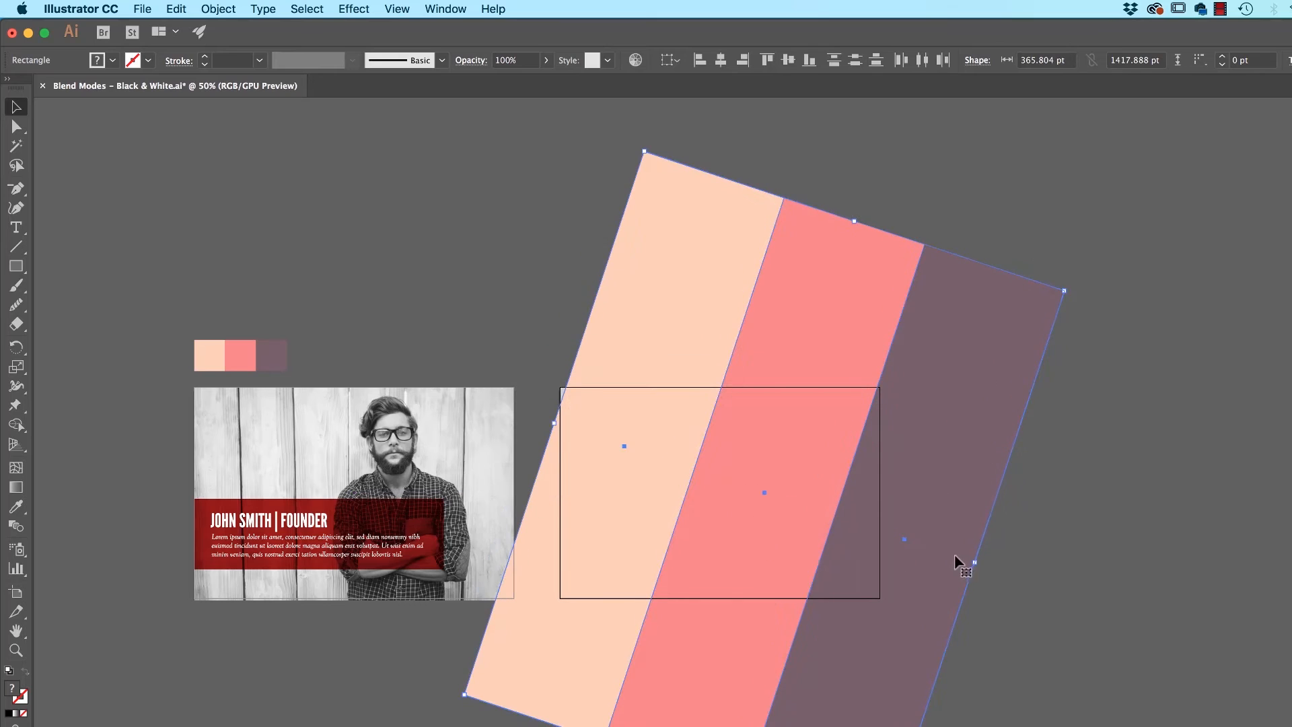
left_click_drag(977, 565, 910, 545)
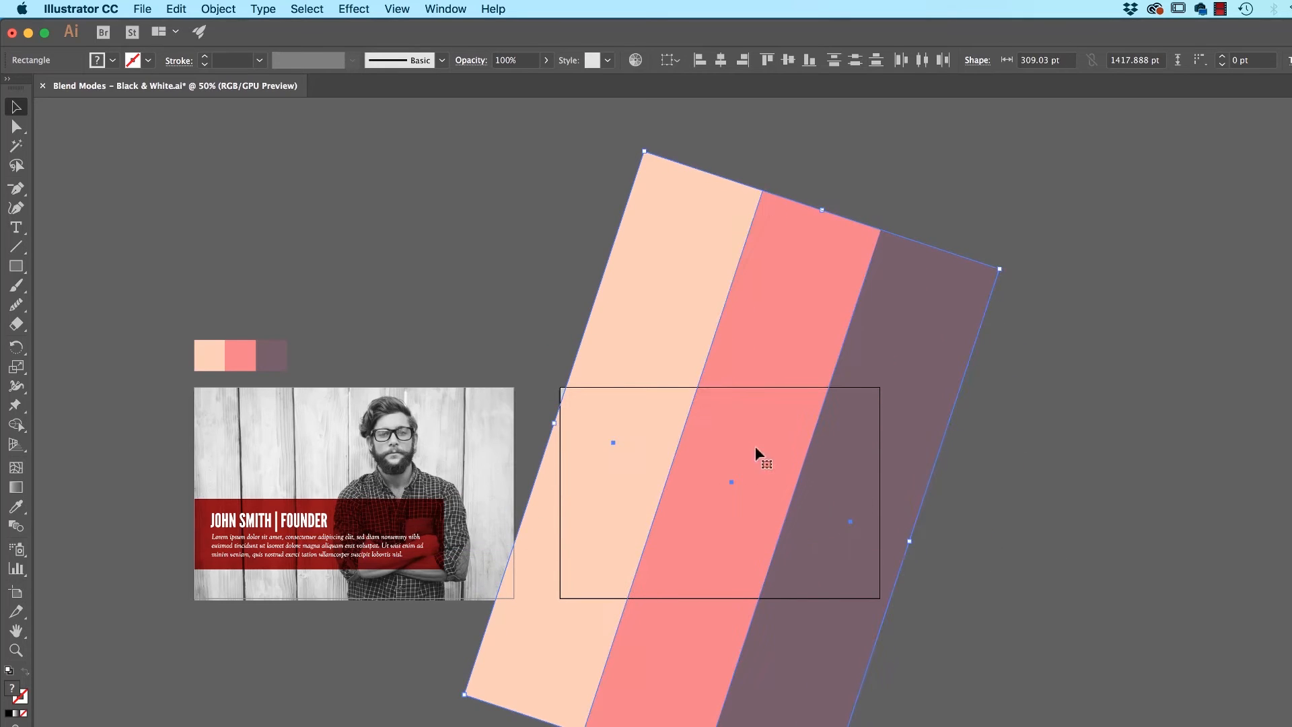
left_click_drag(561, 429, 547, 418)
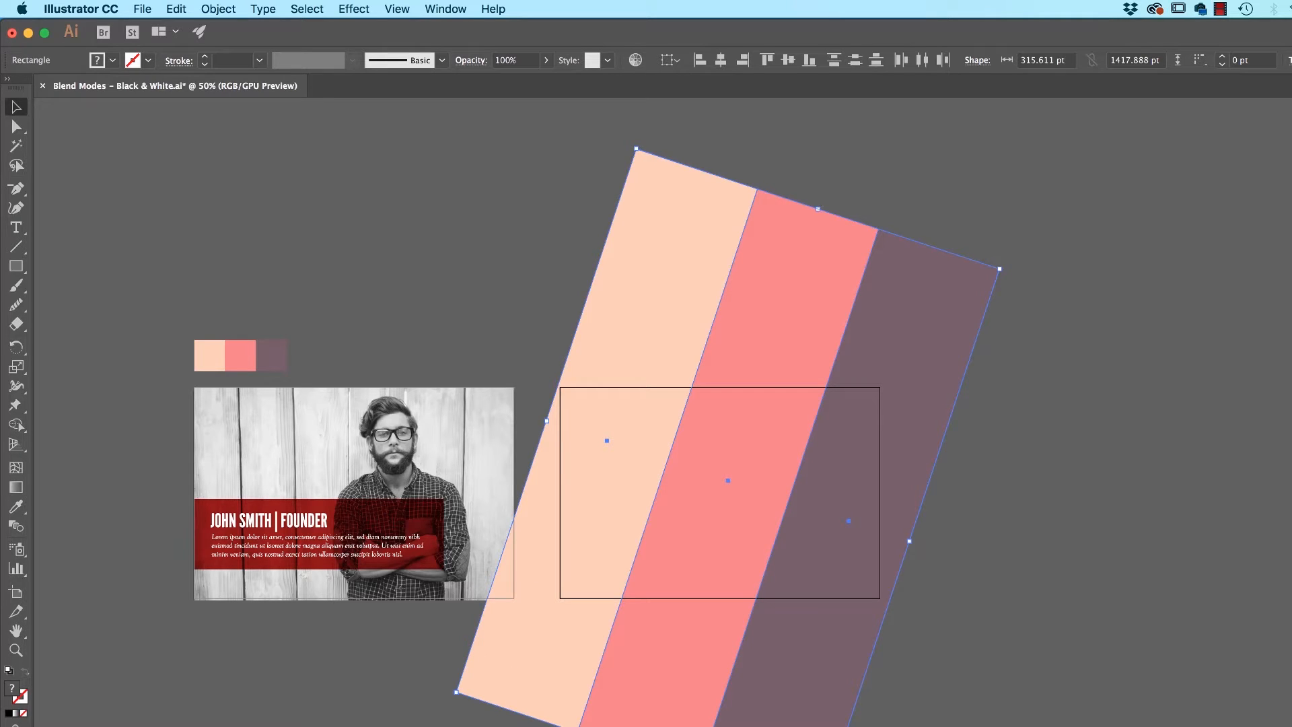
left_click_drag(638, 726, 692, 657)
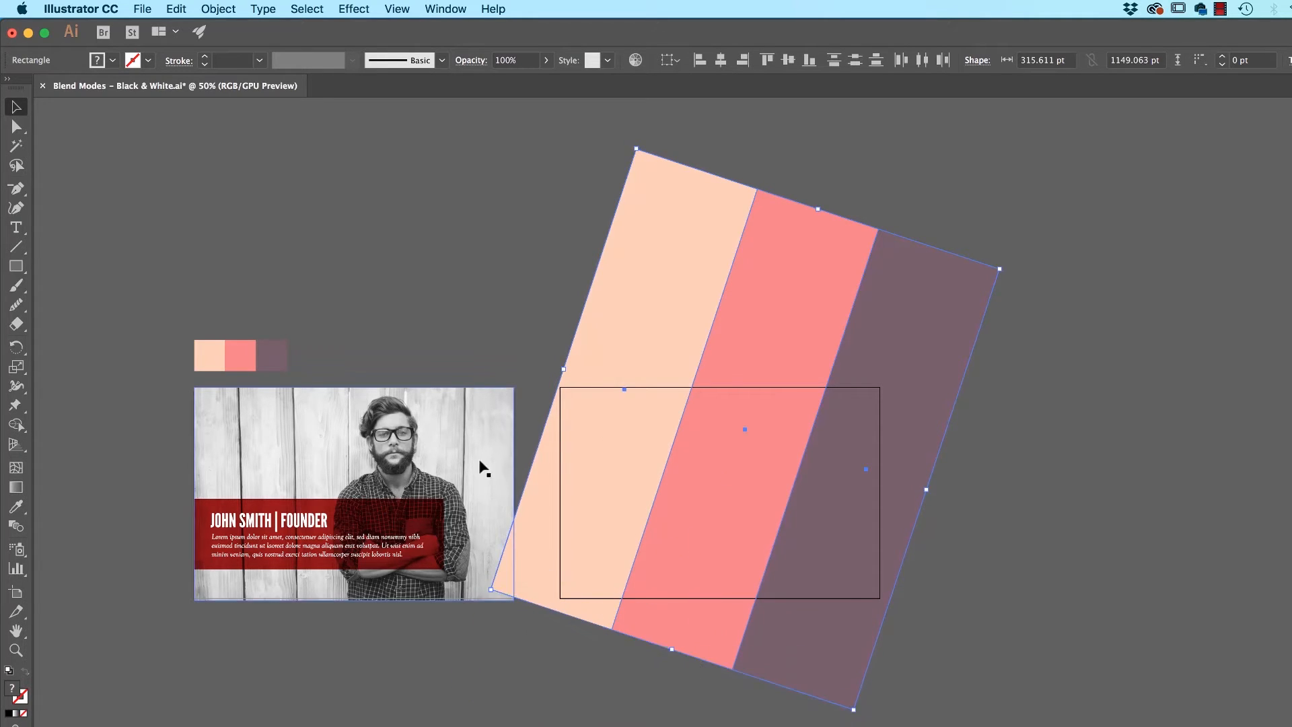
mouse_move(565, 578)
left_mouse_down()
mouse_move(605, 573)
mouse_move(569, 552)
left_mouse_up()
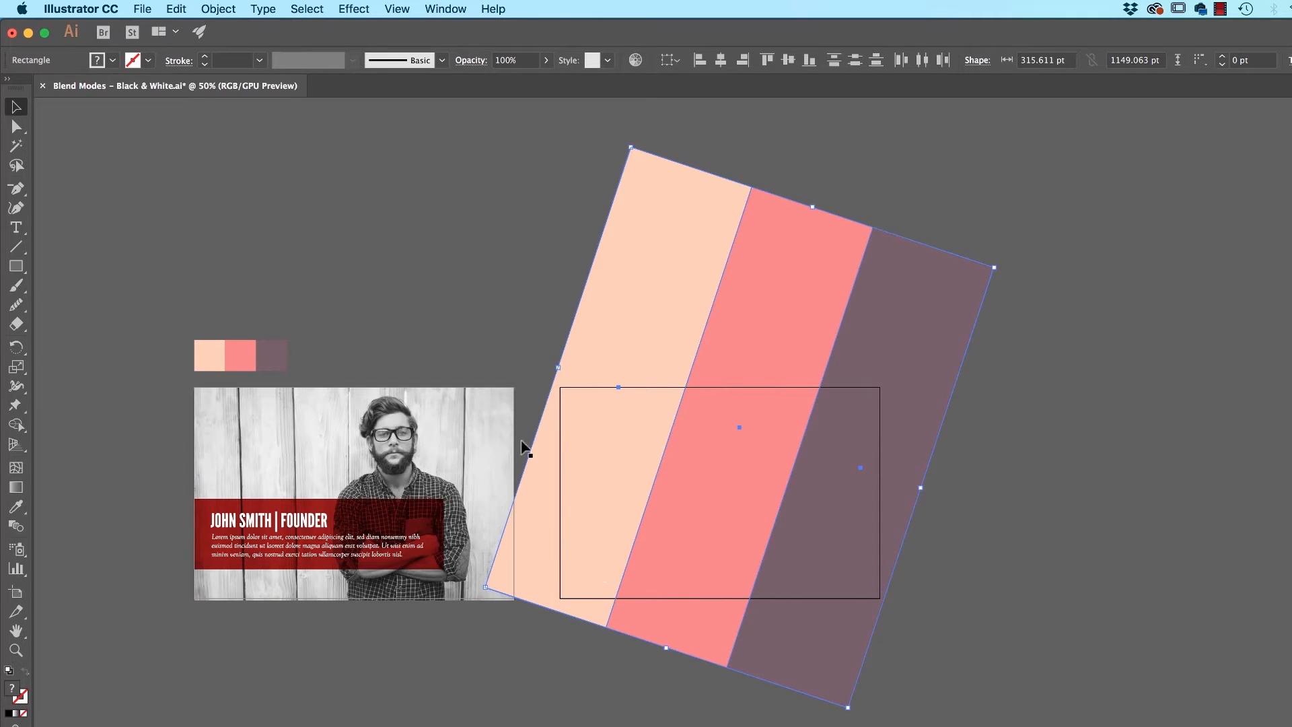
Move the second artboard with its artwork farther right, away from the first artboard.
left_click(16, 592)
left_click_drag(619, 392, 701, 392)
left_click(22, 114)
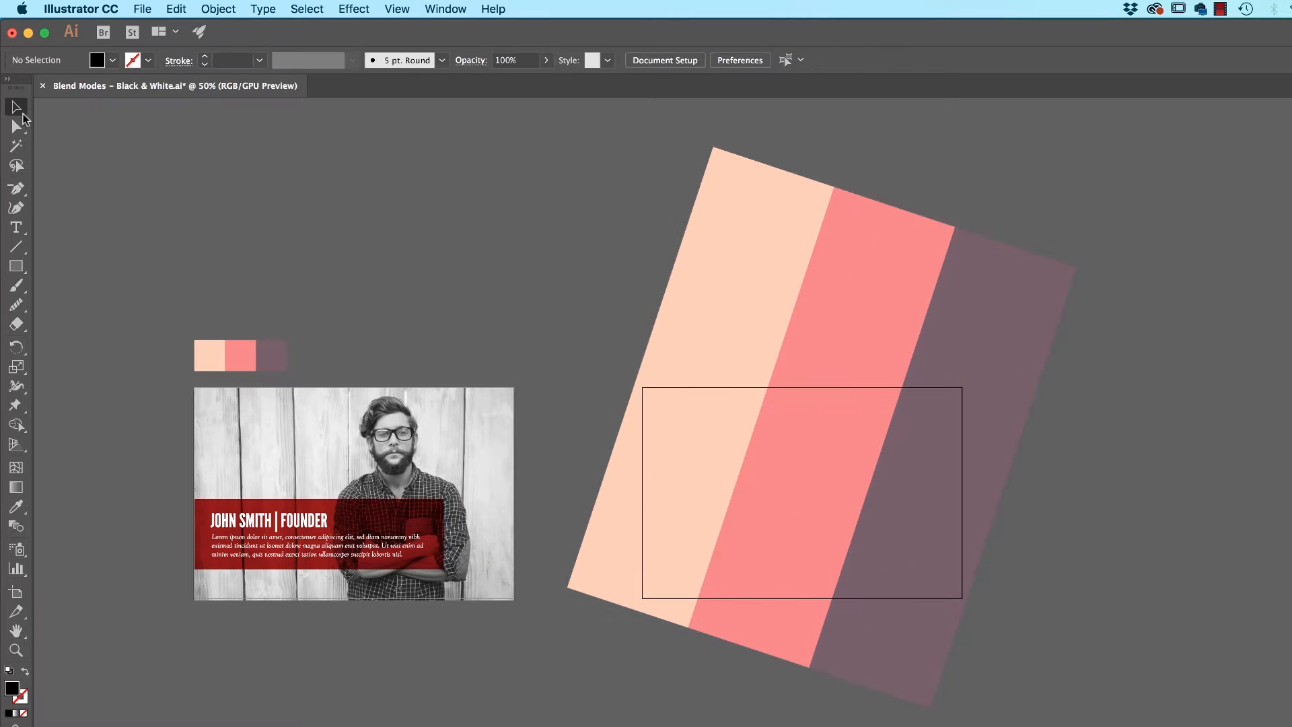
Arrange the three stripes above the portrait photo but behind the black banner and its text.
left_click(977, 370)
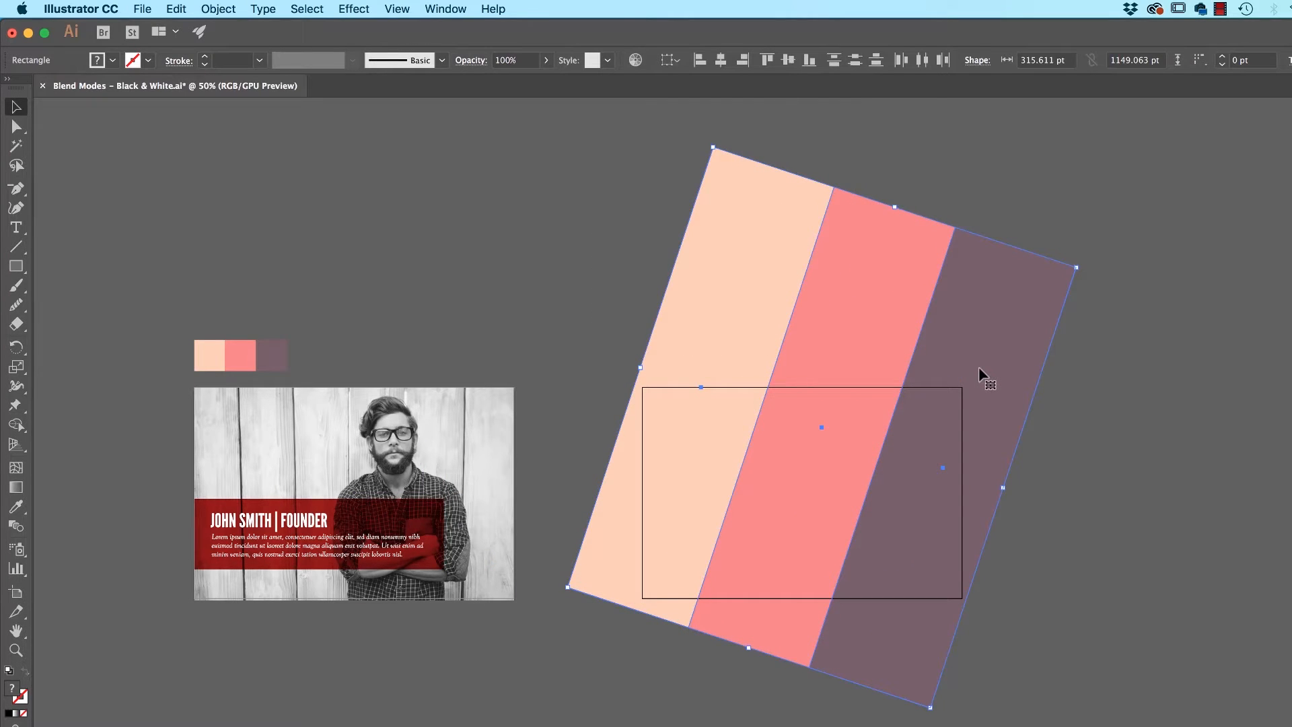
key("super+shift+[")
key("super+shift+]")
key("super+shift+[")
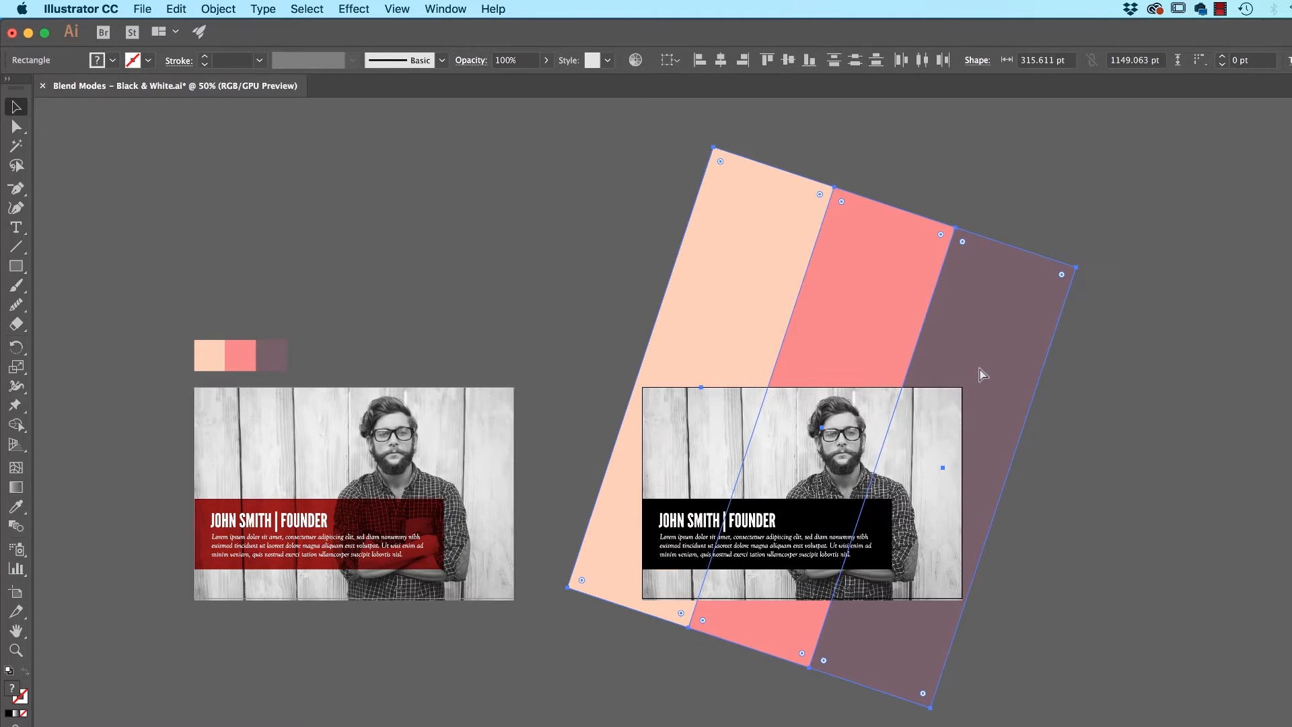
key("super+]")
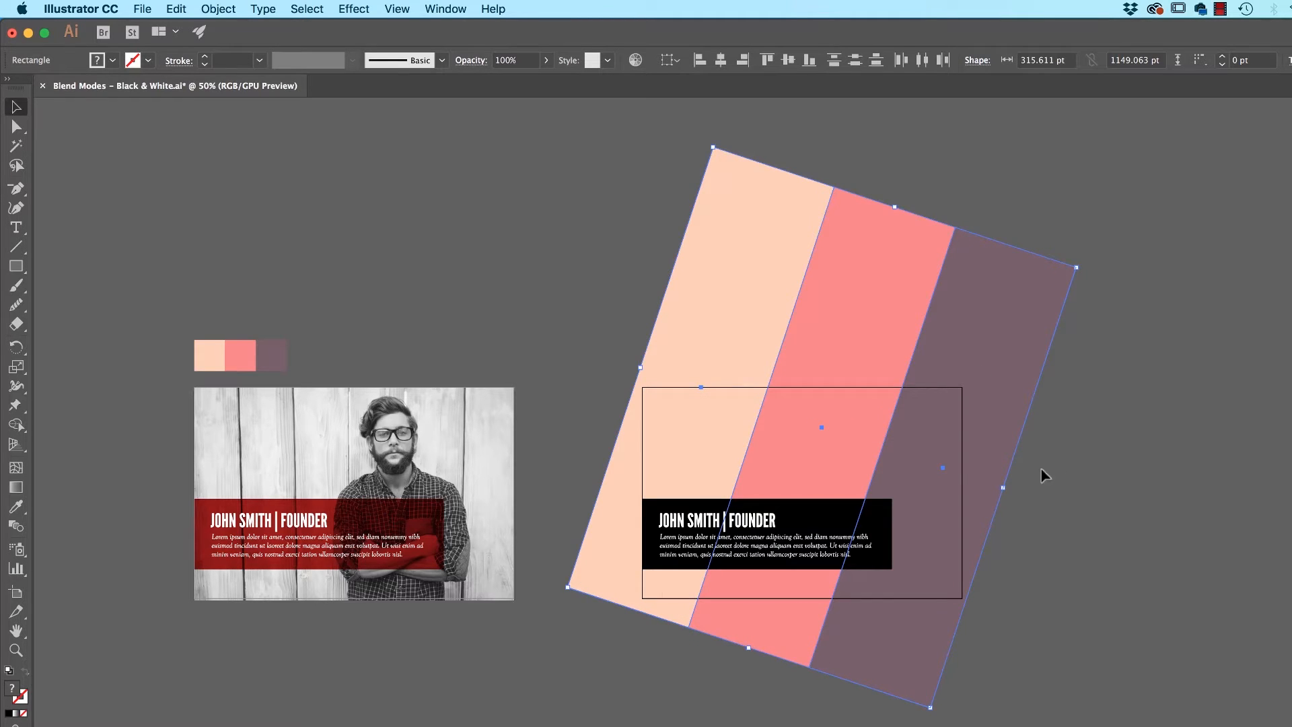
left_click(1042, 475)
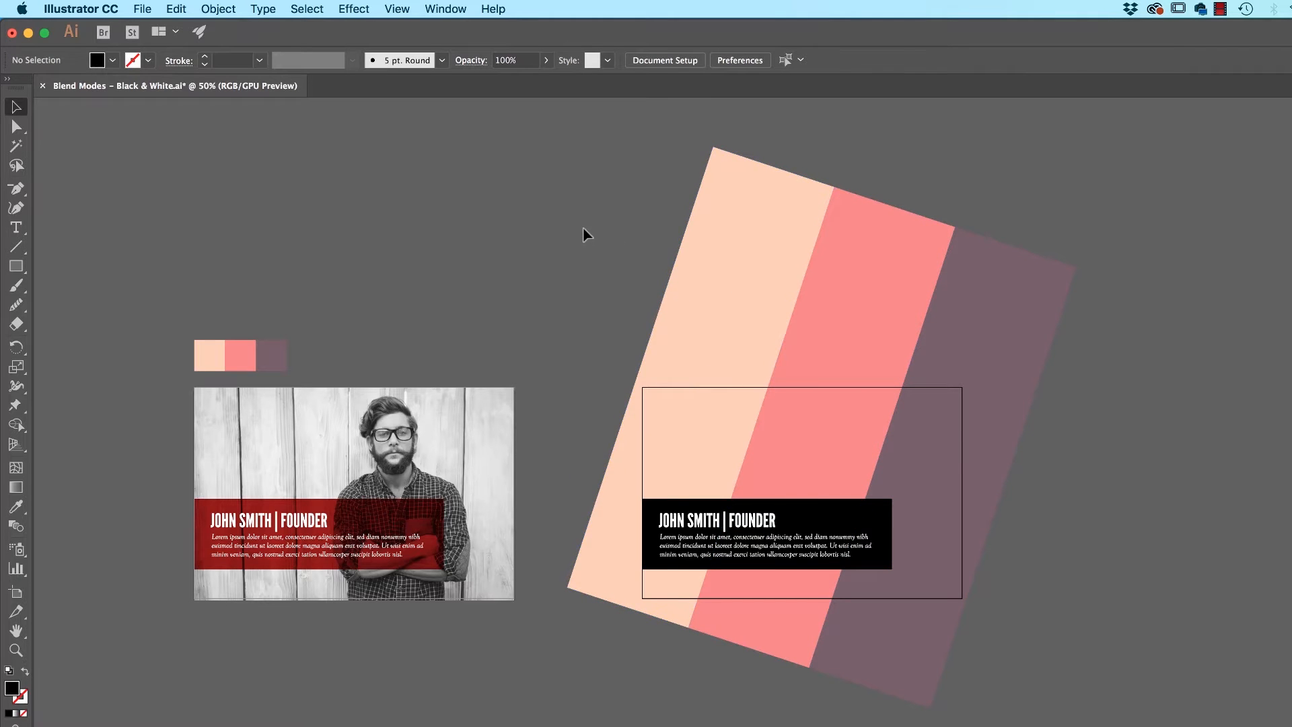
Try the Darken and Multiply blend modes on the three stripes and deselect them to inspect the portrait.
left_click(1040, 296)
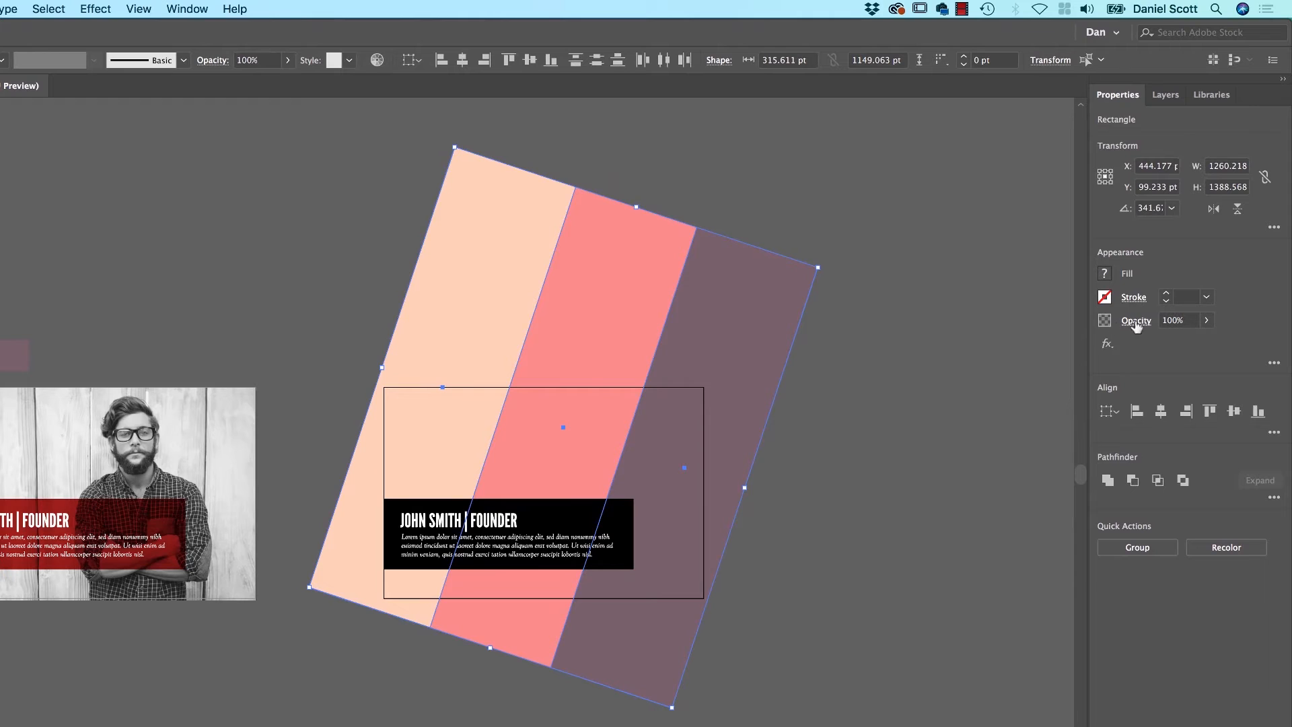
left_click(1136, 322)
left_click(999, 349)
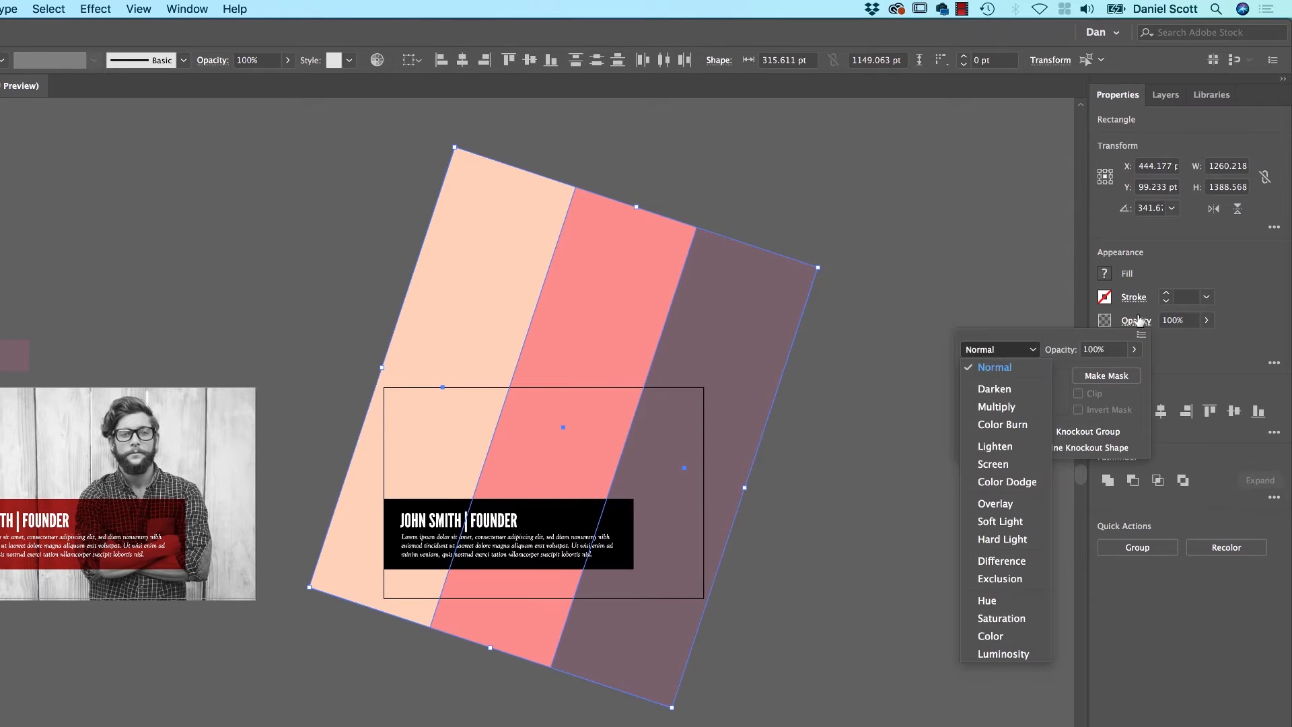
left_click(1007, 388)
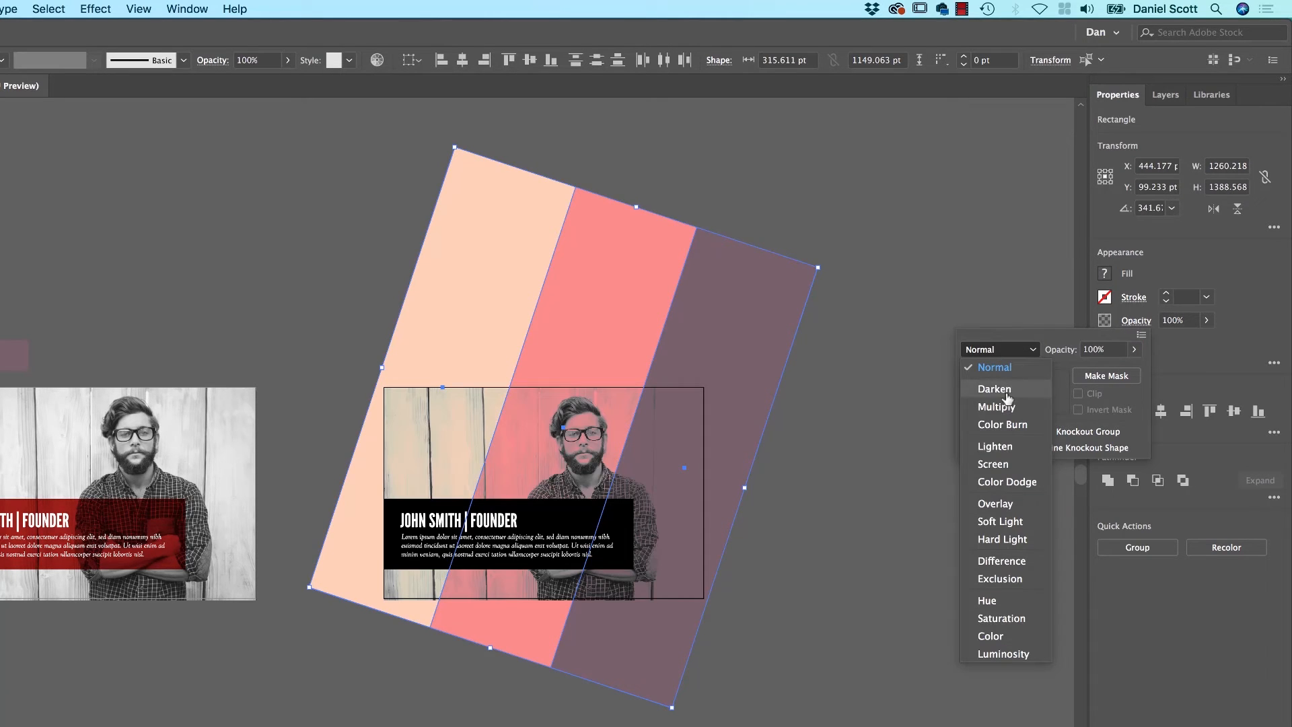
left_click(1015, 349)
left_click(1016, 406)
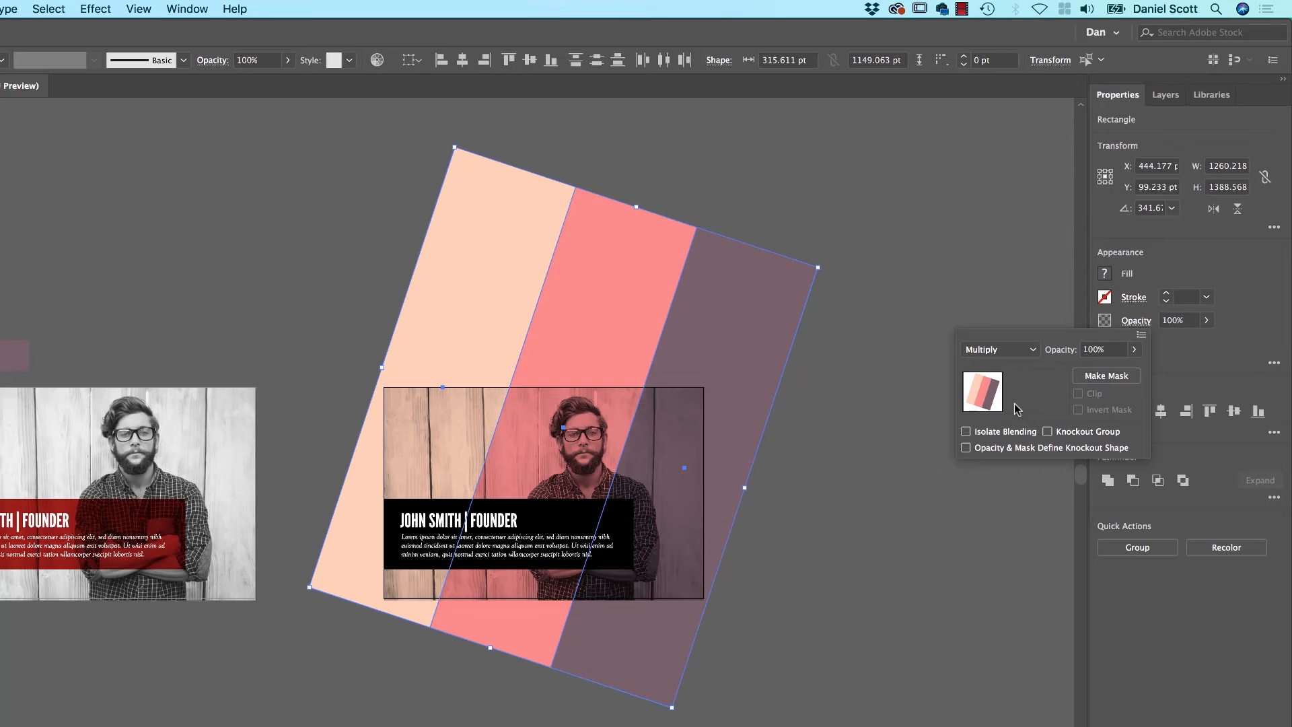
left_click(789, 582)
left_click(788, 582)
key("super+equal")
key("super+equal")
key("space")
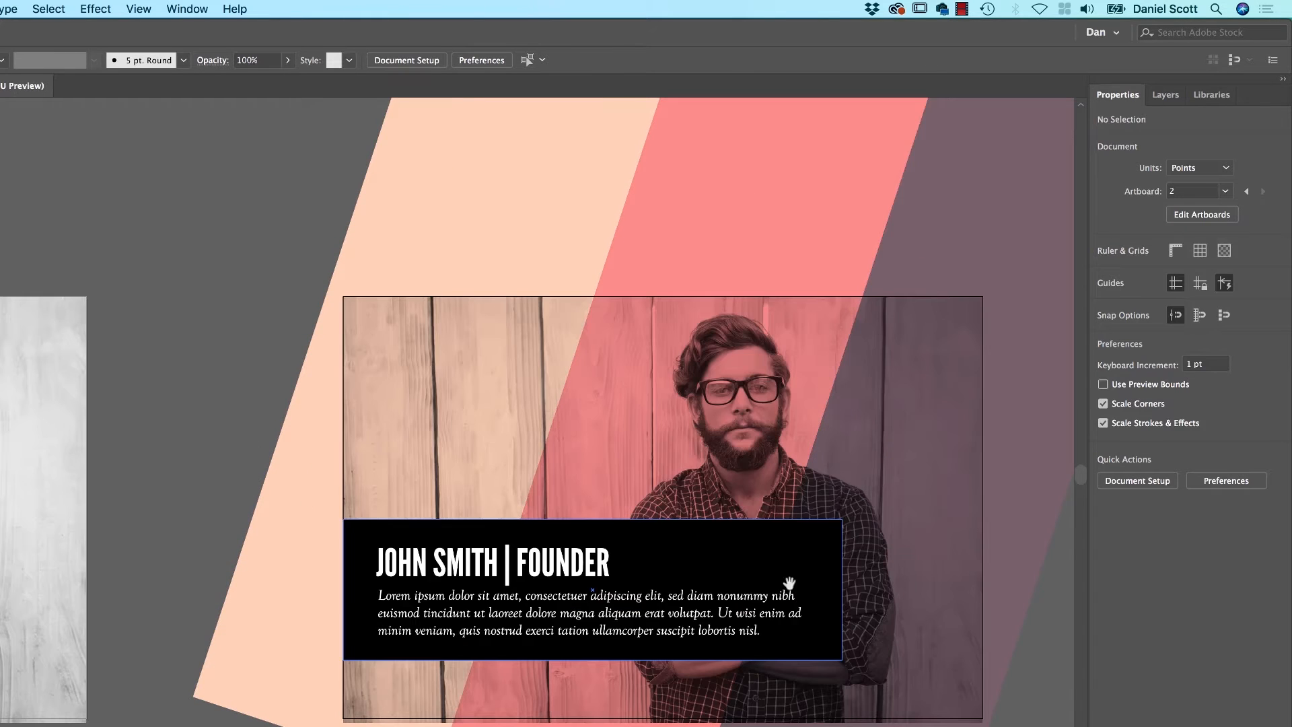
left_click_drag(781, 560, 764, 531)
left_click_drag(678, 415, 569, 364)
key("super+a")
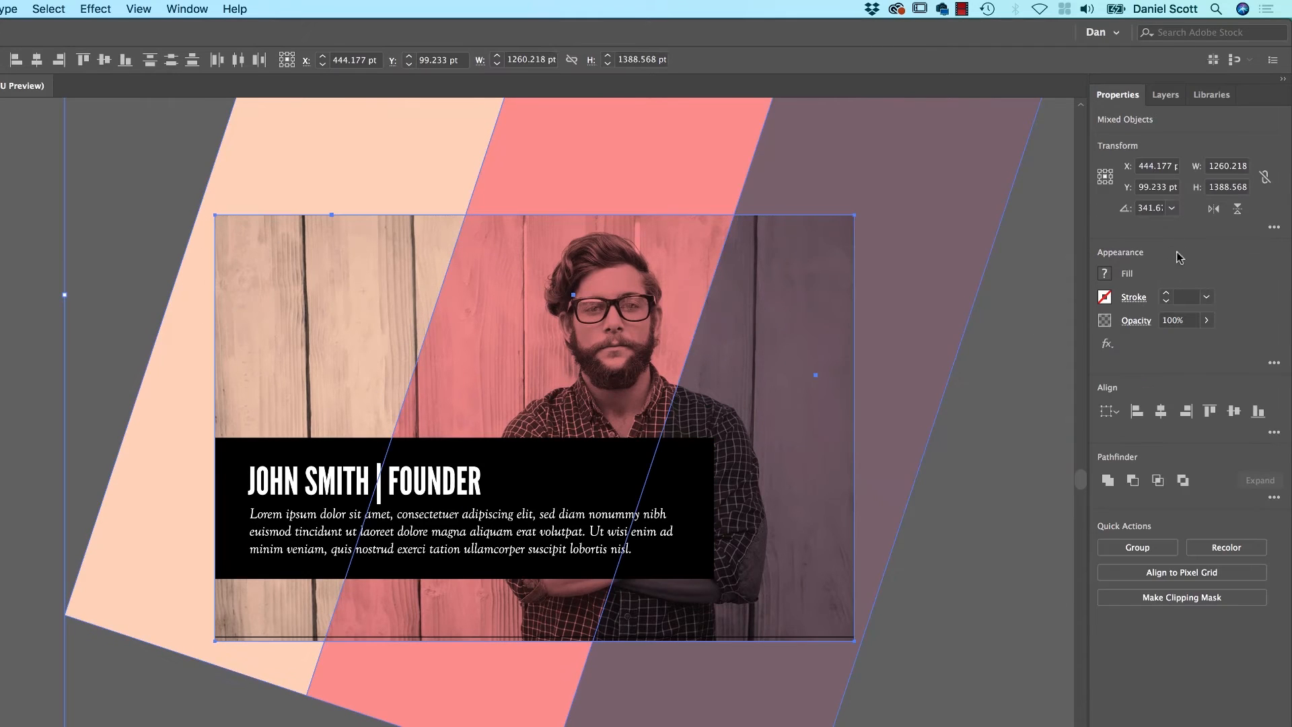
left_click(1148, 321)
left_click(1033, 349)
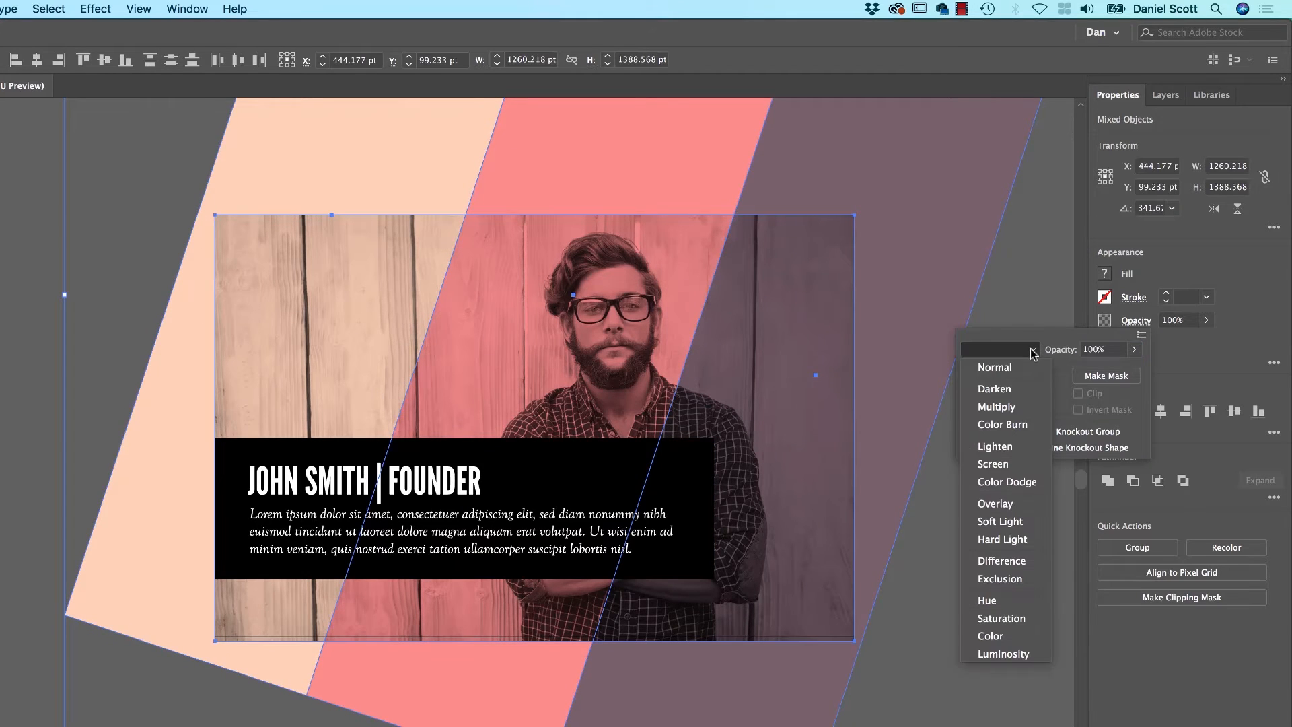
left_click(944, 226)
left_click(1002, 243)
left_click(8, 138)
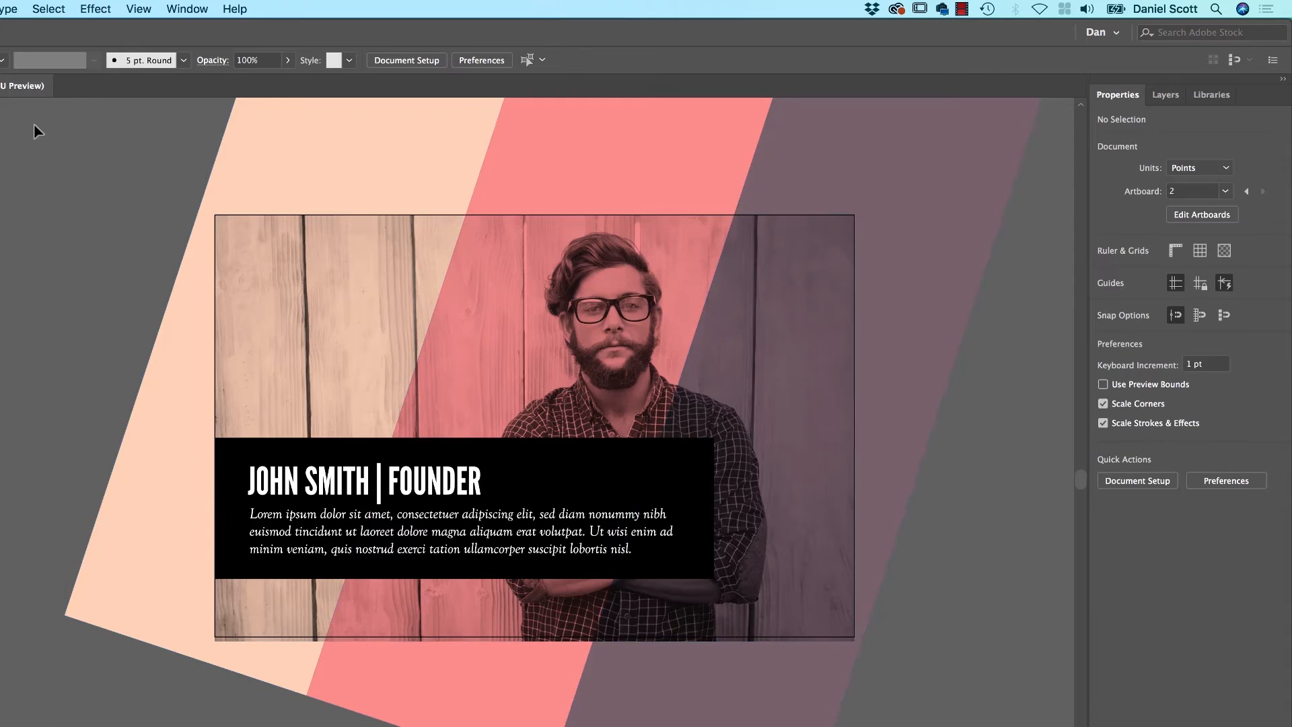
Select only the three coloured stripes and set their blend mode to Color Burn.
left_click_drag(33, 124, 1006, 195)
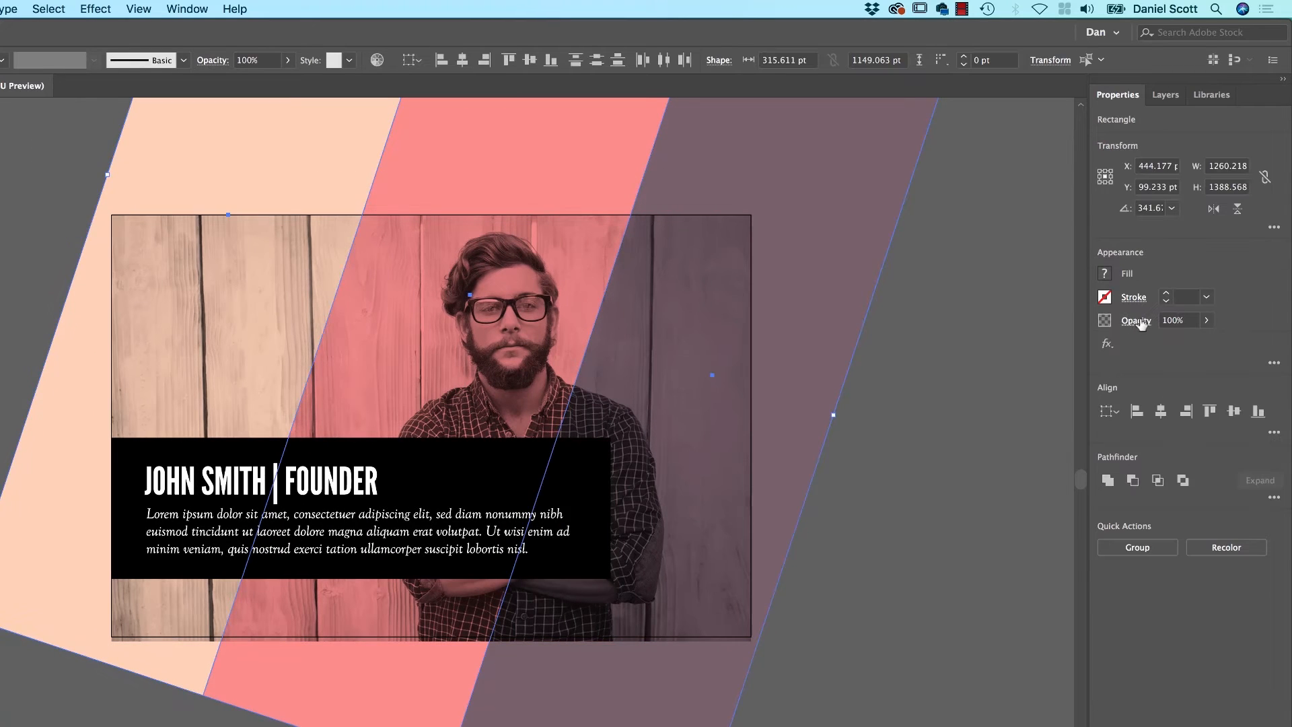
left_click(1137, 321)
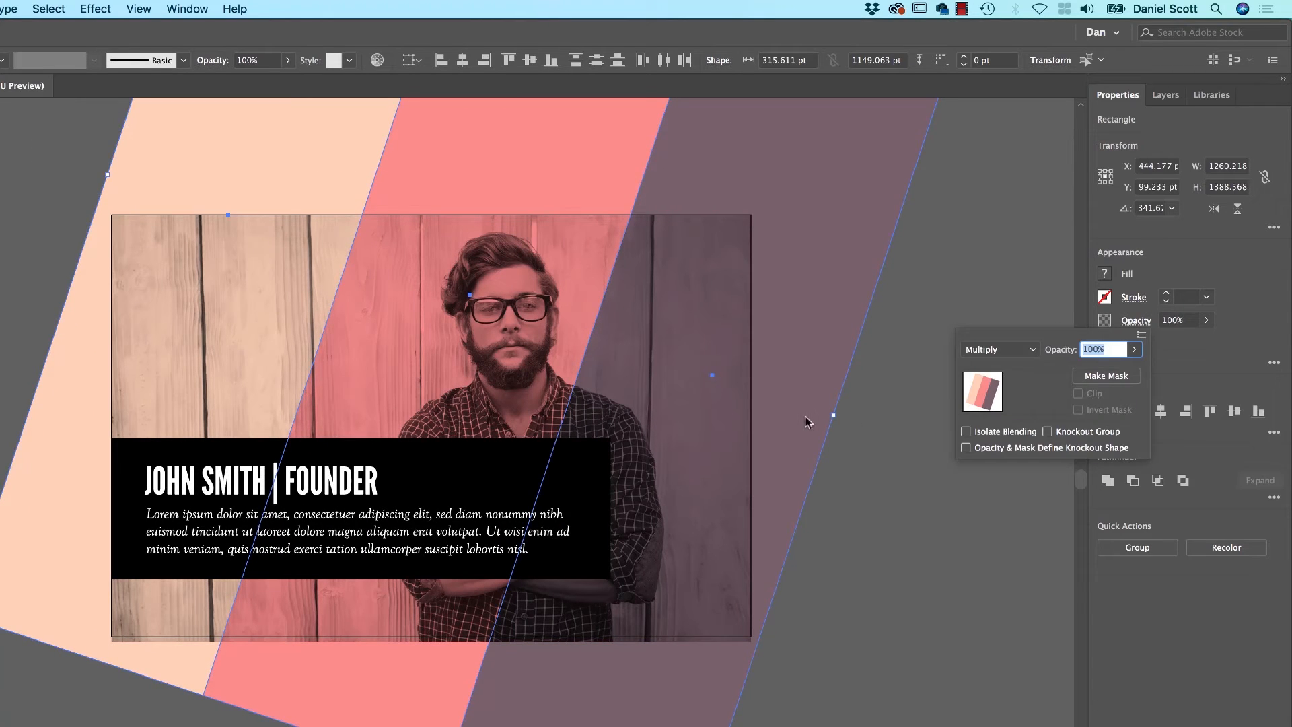
left_click(996, 349)
left_click(989, 423)
Try the Lighten and Screen blend modes on the three stripes.
left_click(995, 350)
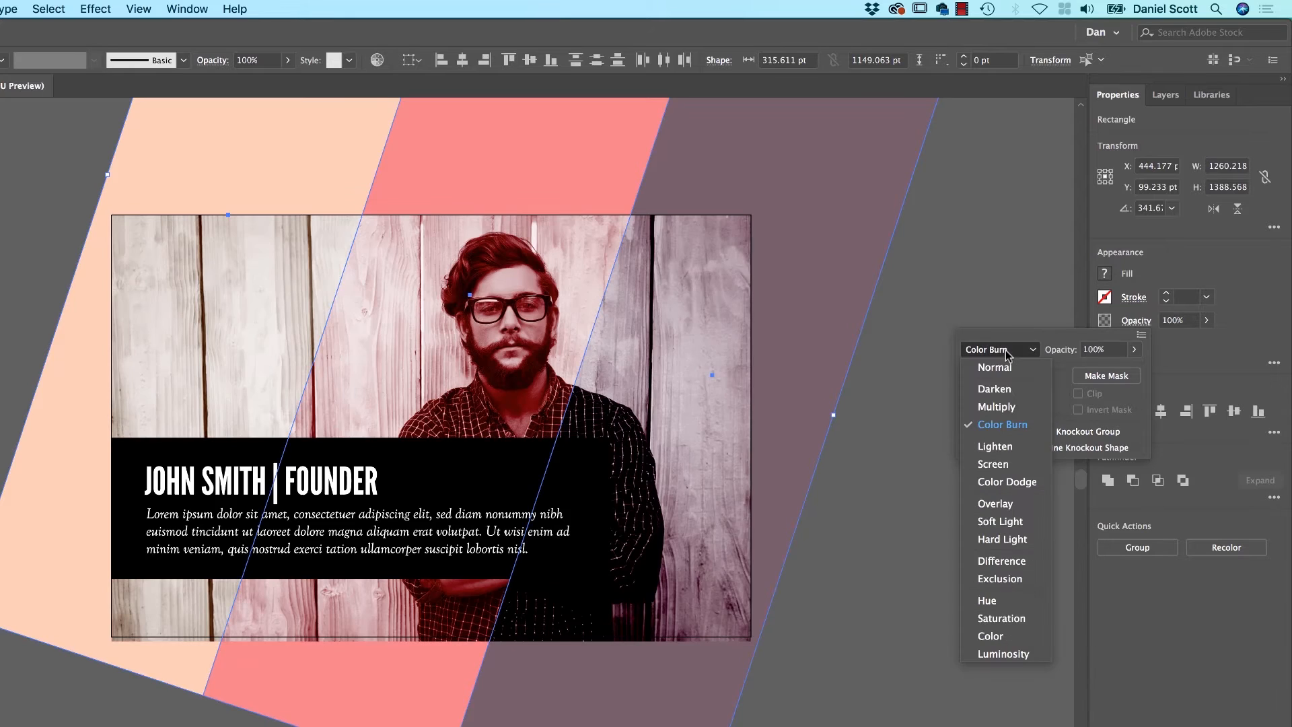
left_click(989, 446)
left_click(998, 351)
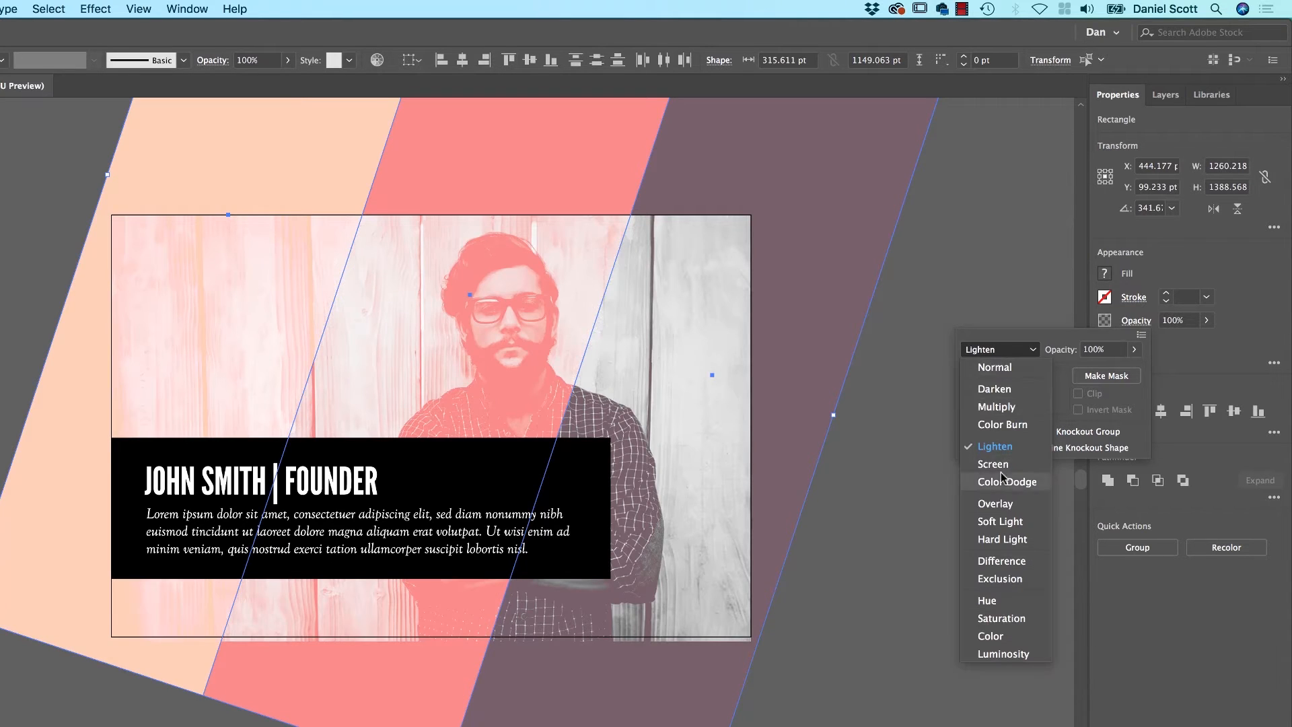
left_click(993, 464)
Return the three stripes to the Color Burn blend mode and deselect them.
left_click(1006, 351)
left_click(1020, 423)
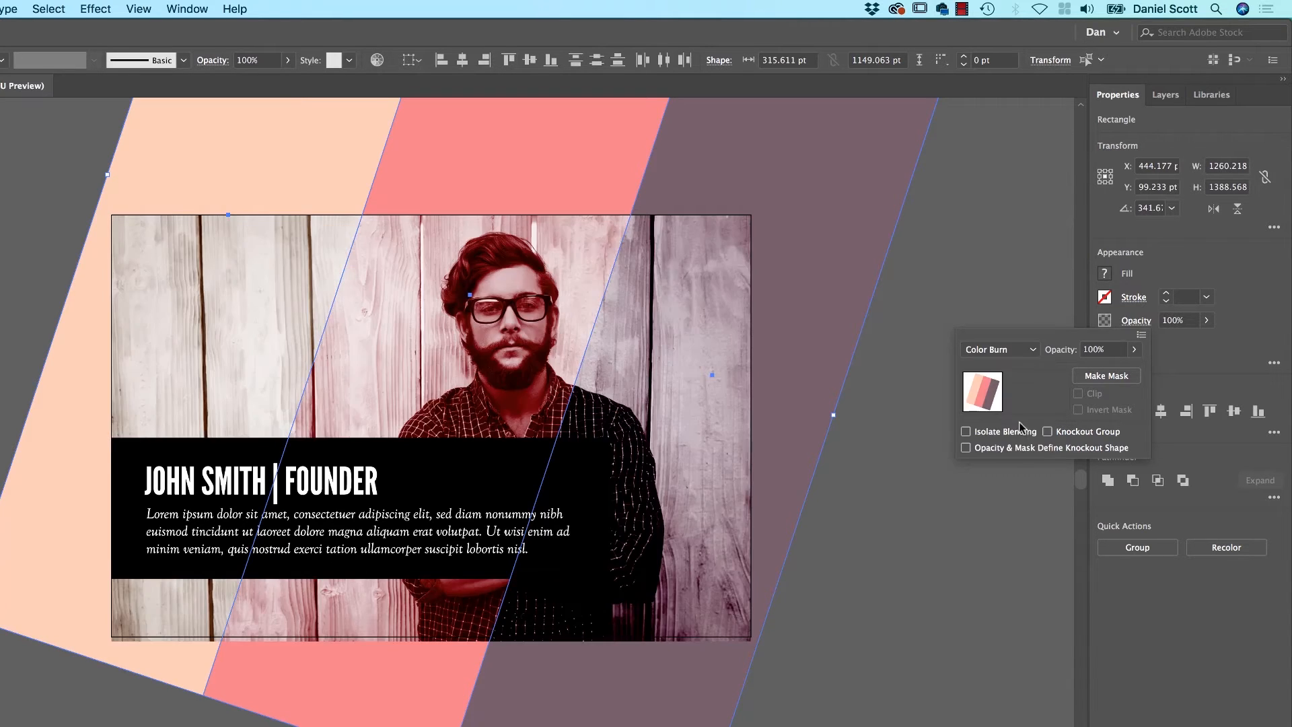
left_click(849, 587)
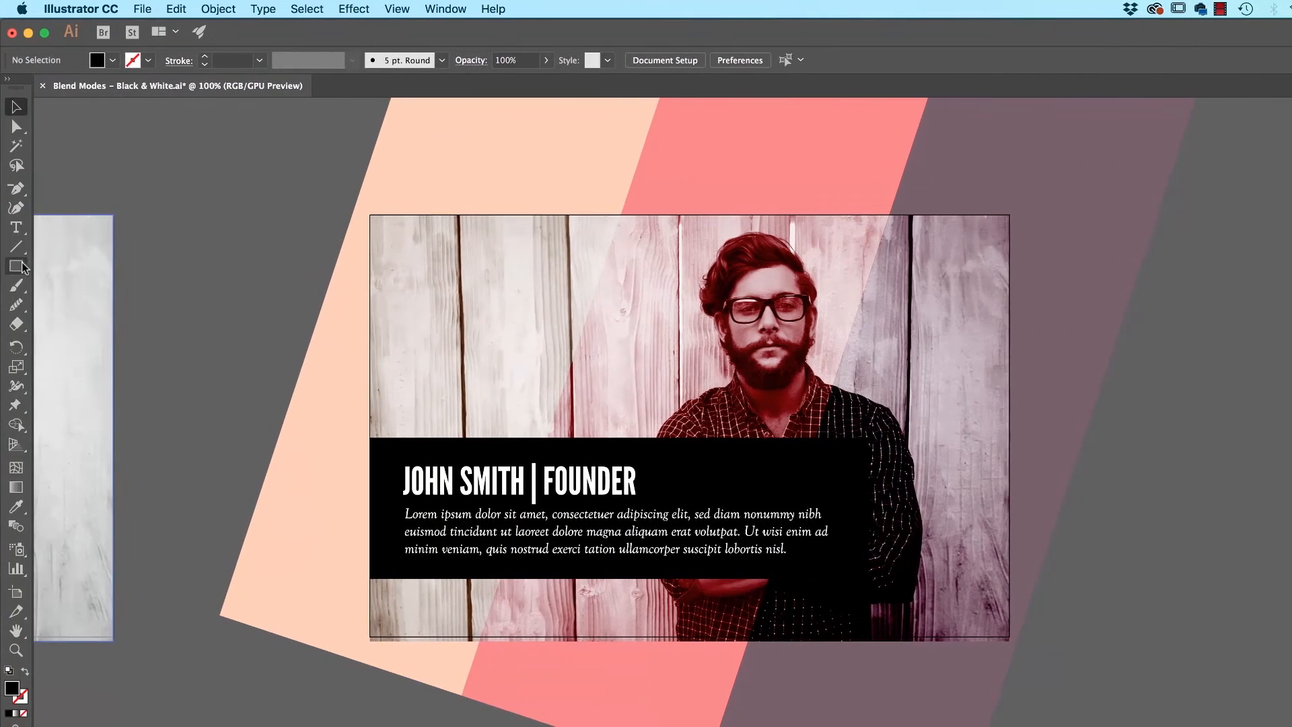
Draw a black 792 × 522.744 pt rectangle covering the artboard with the coloured stripes.
left_click(23, 265)
left_click_drag(371, 215, 1008, 636)
key("v")
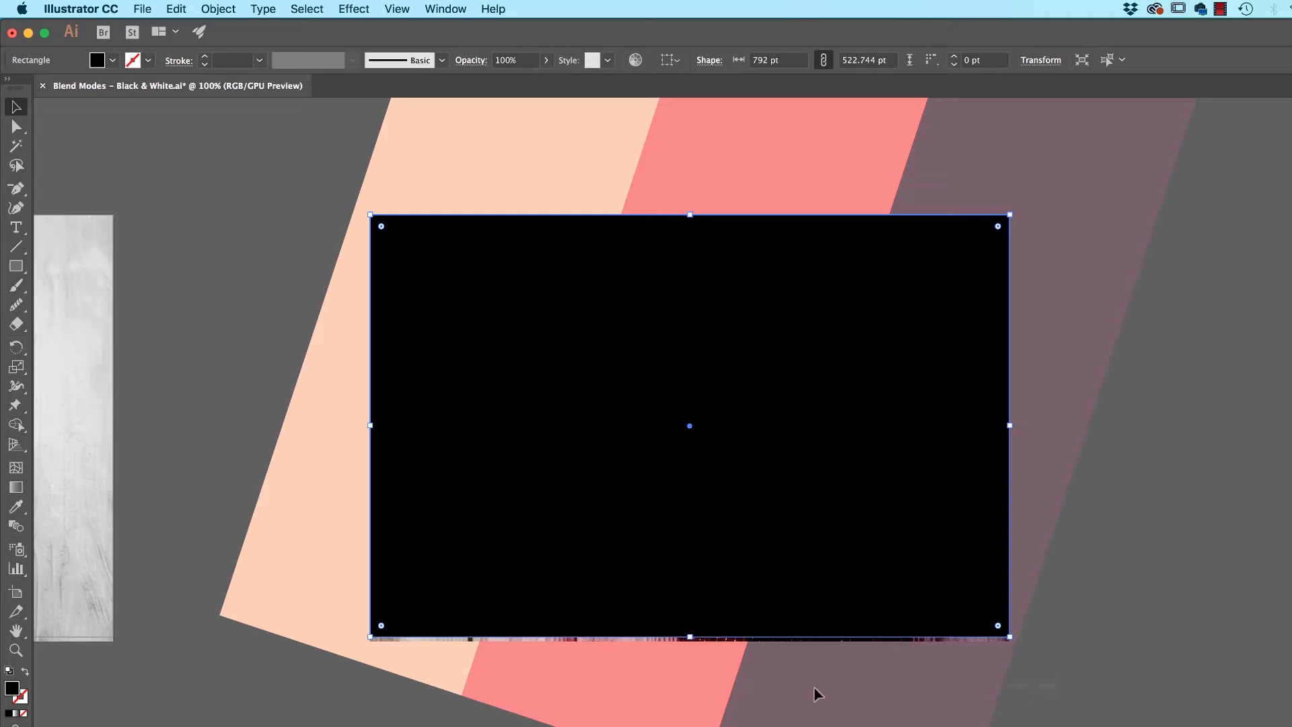
Select the three stripes, the photo and the black rectangle, and make a clipping mask that crops them to the artboard.
left_click(772, 680)
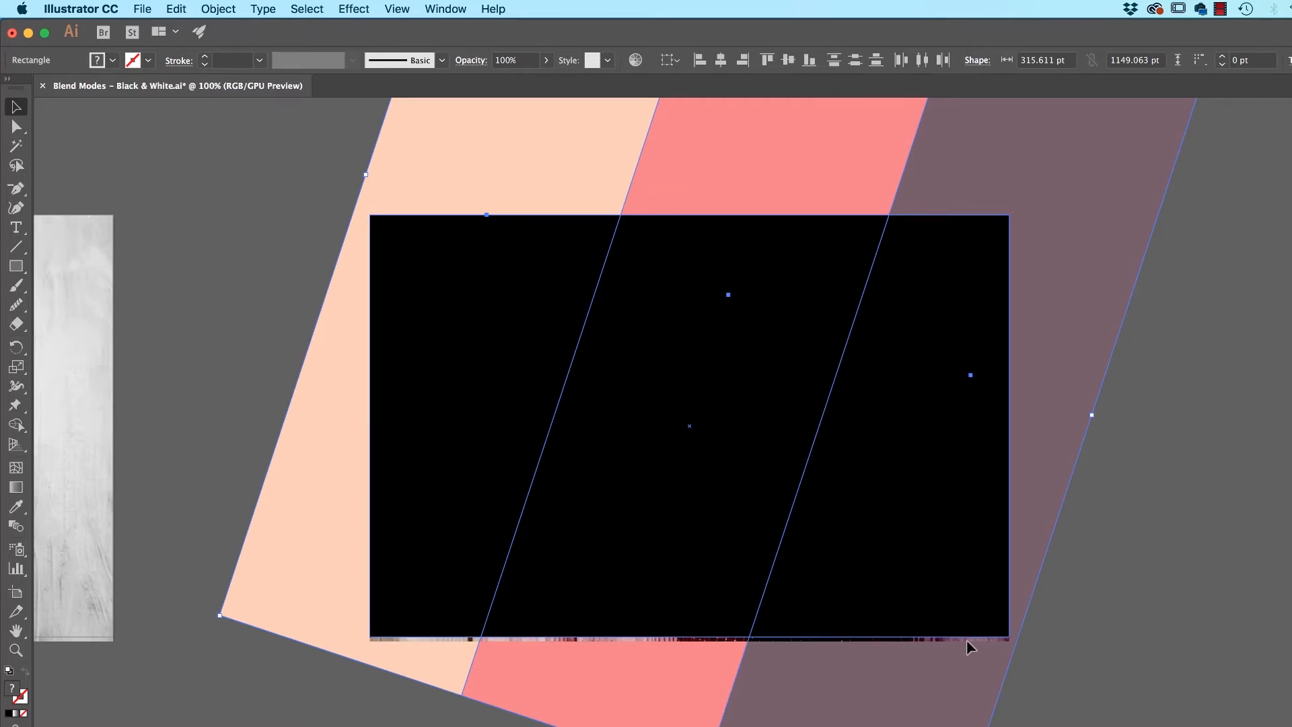
left_click(1036, 647)
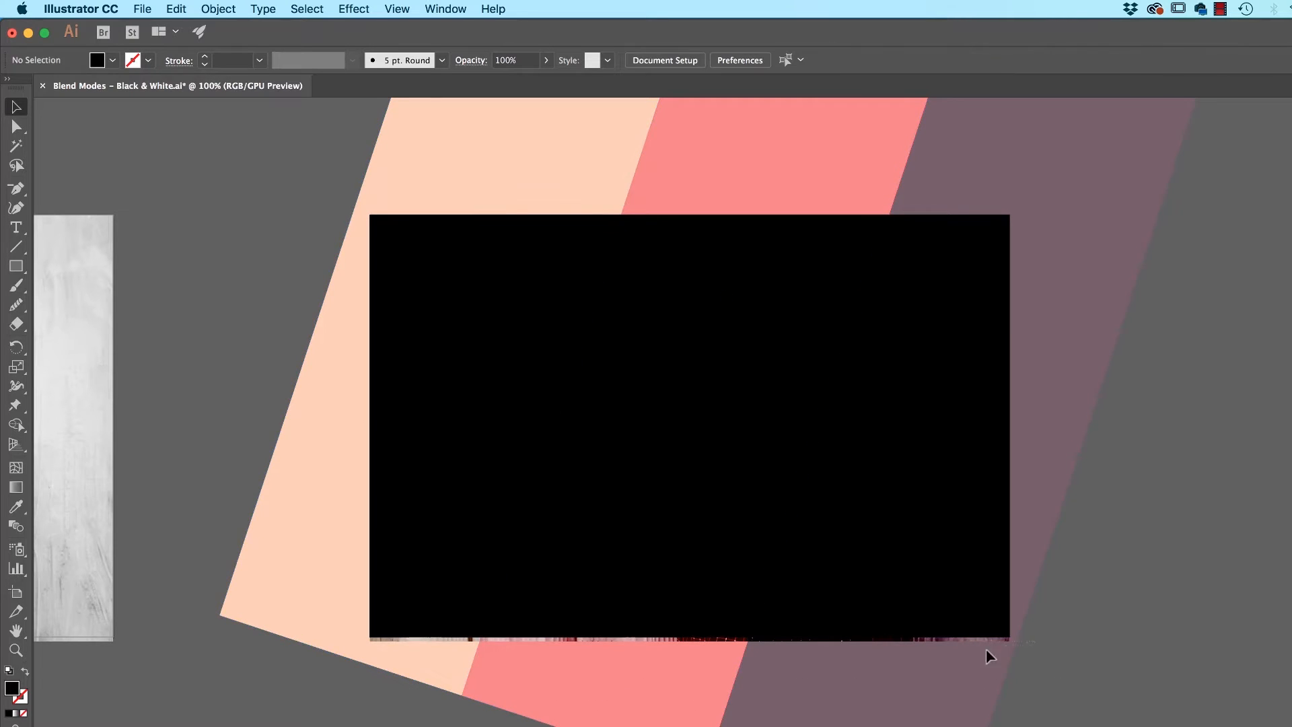
left_click(849, 699)
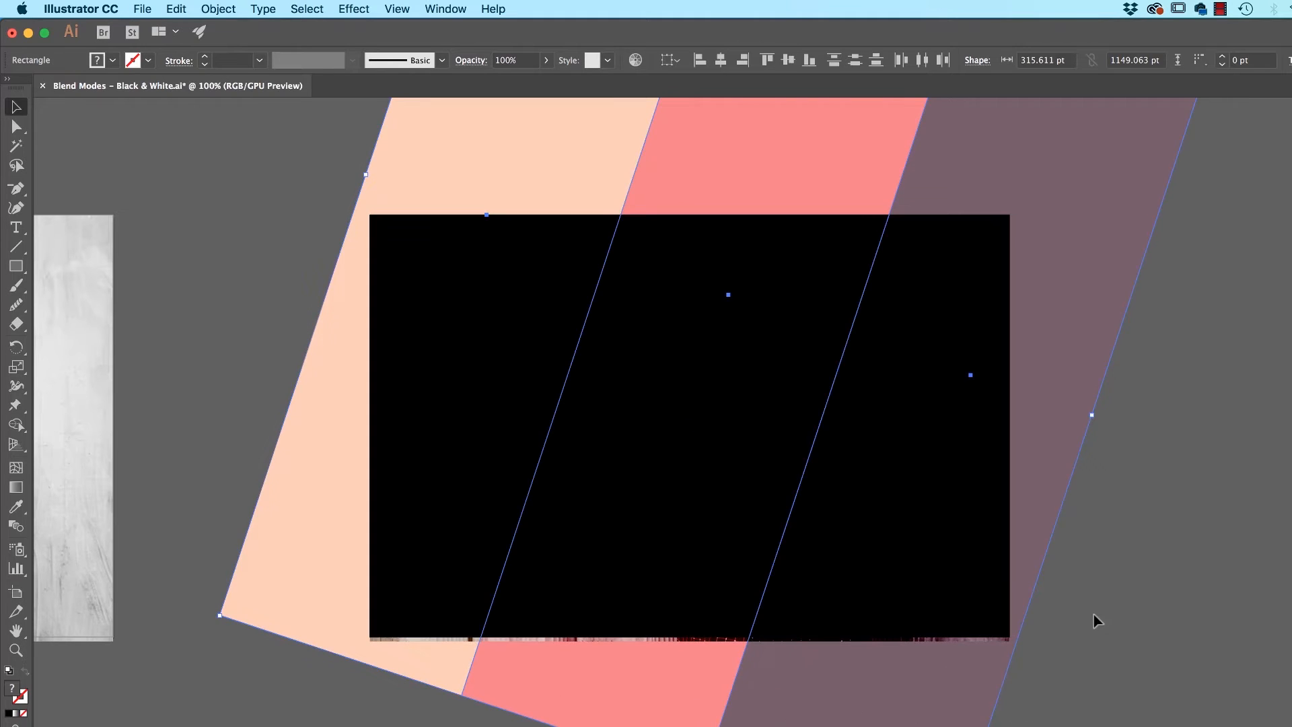
left_click(1022, 655)
left_click_drag(1025, 642, 407, 719)
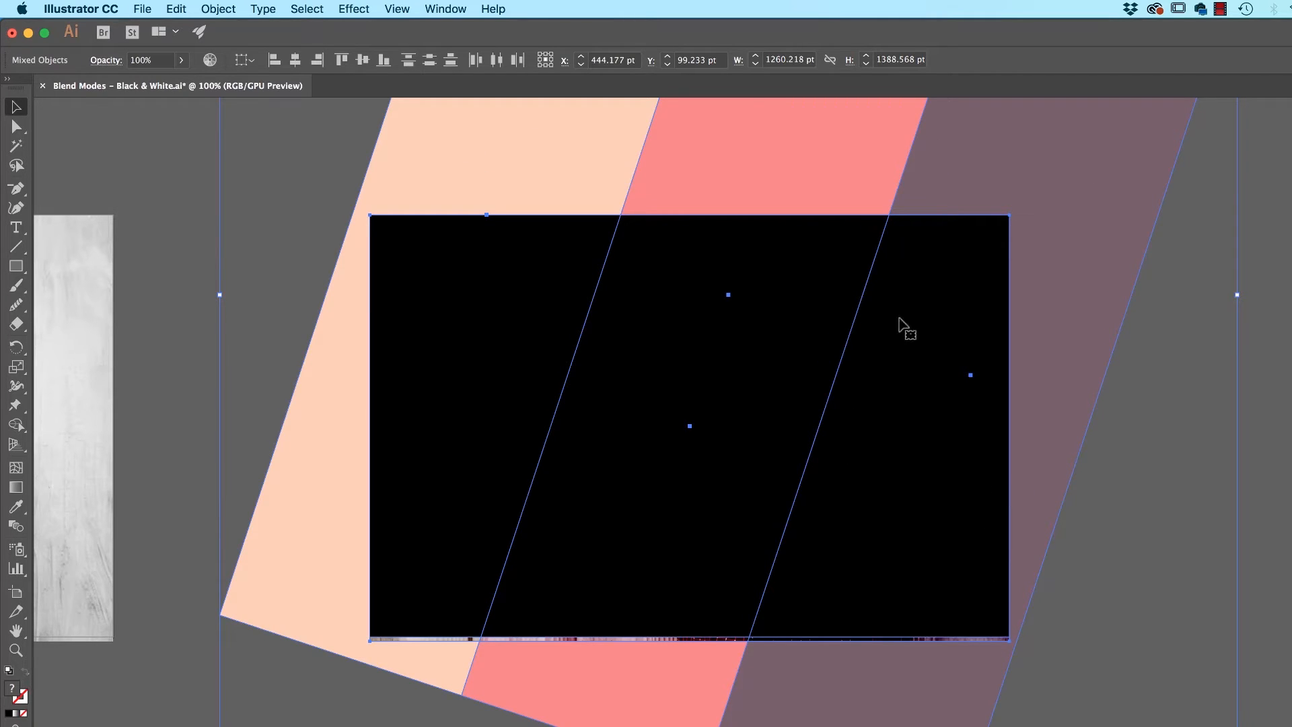
key("super+7")
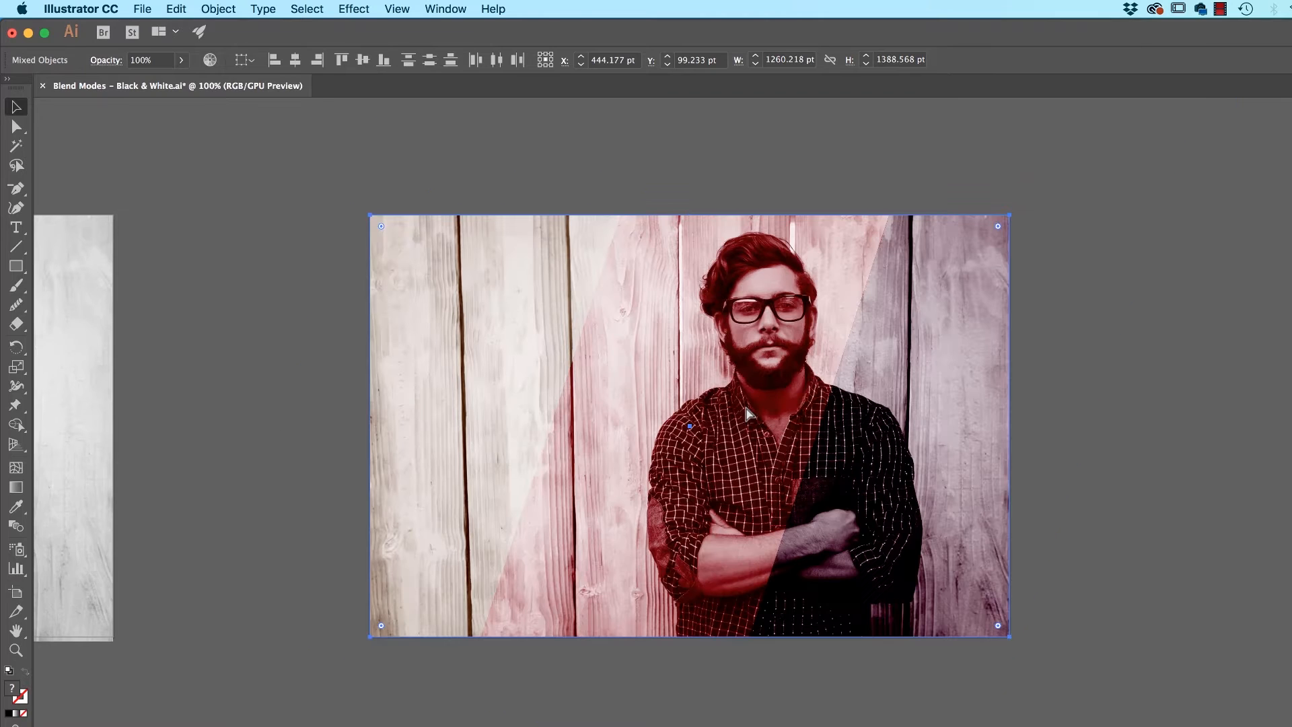
left_click(1064, 438)
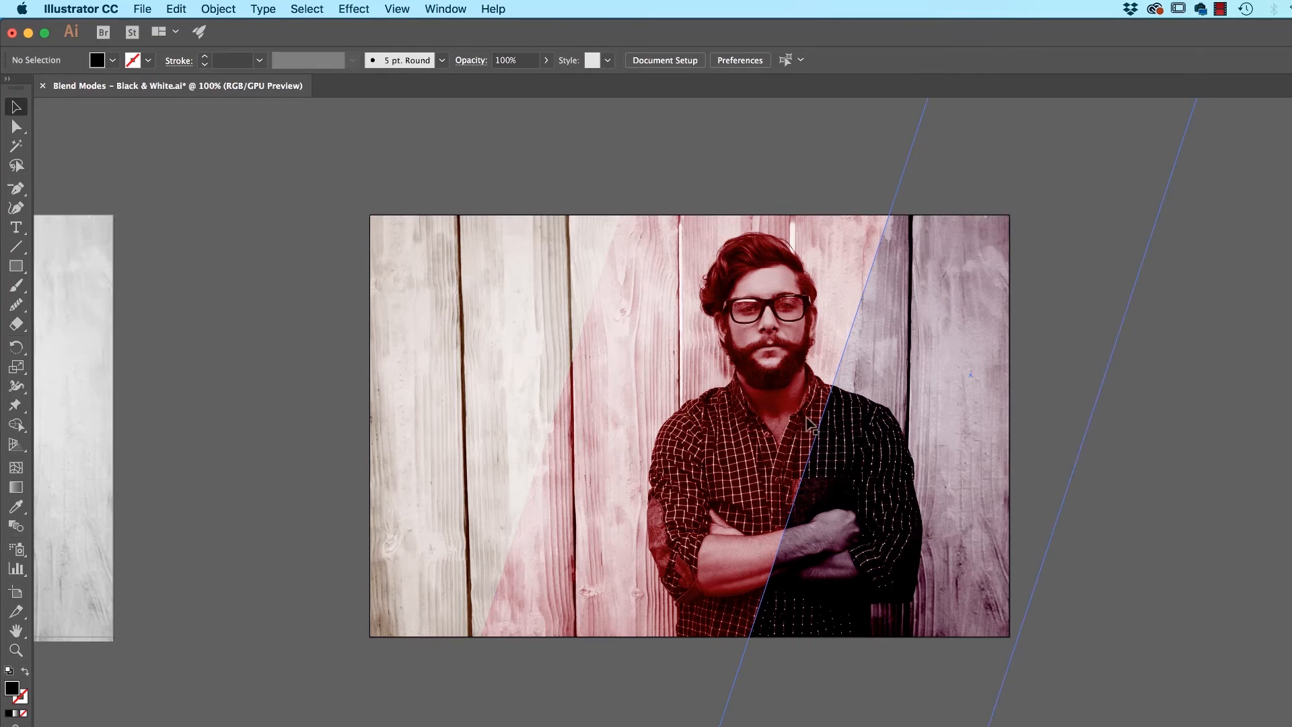
Send the clipped photo-and-stripes group to the back, behind the black text banner, and deselect it.
left_click(912, 353)
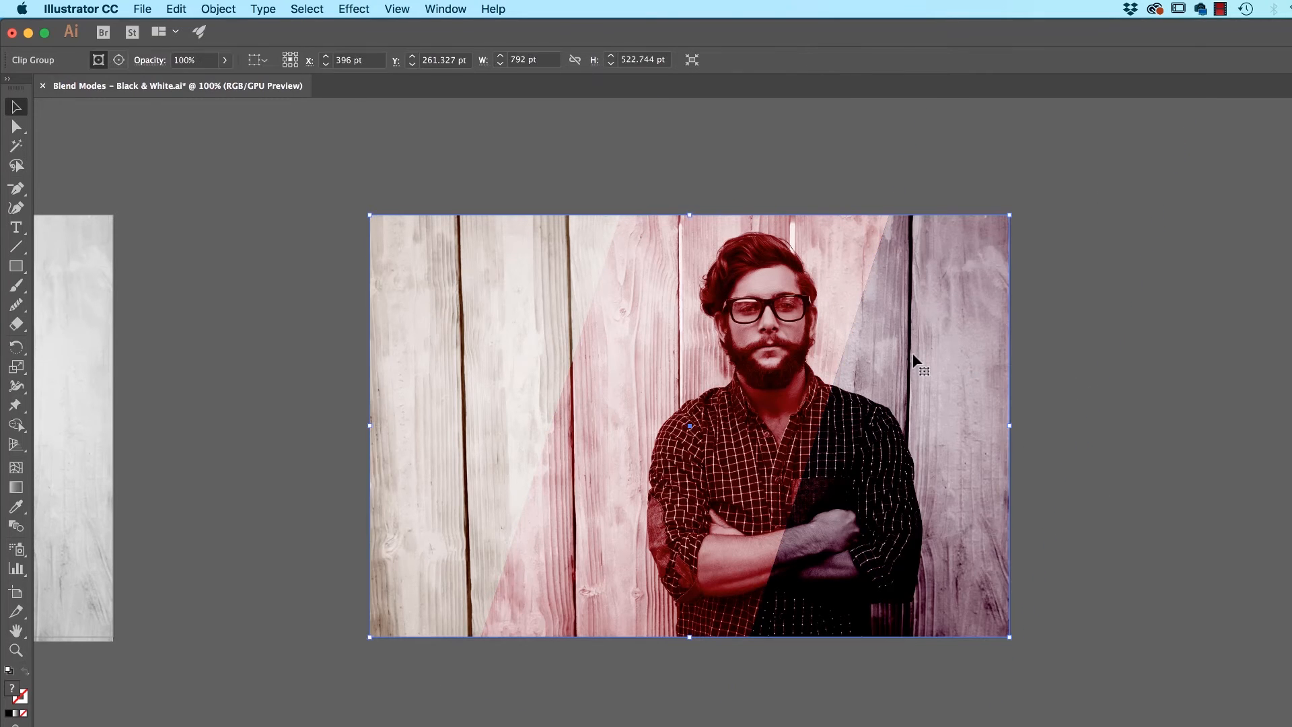
key("shift+super+bracketleft")
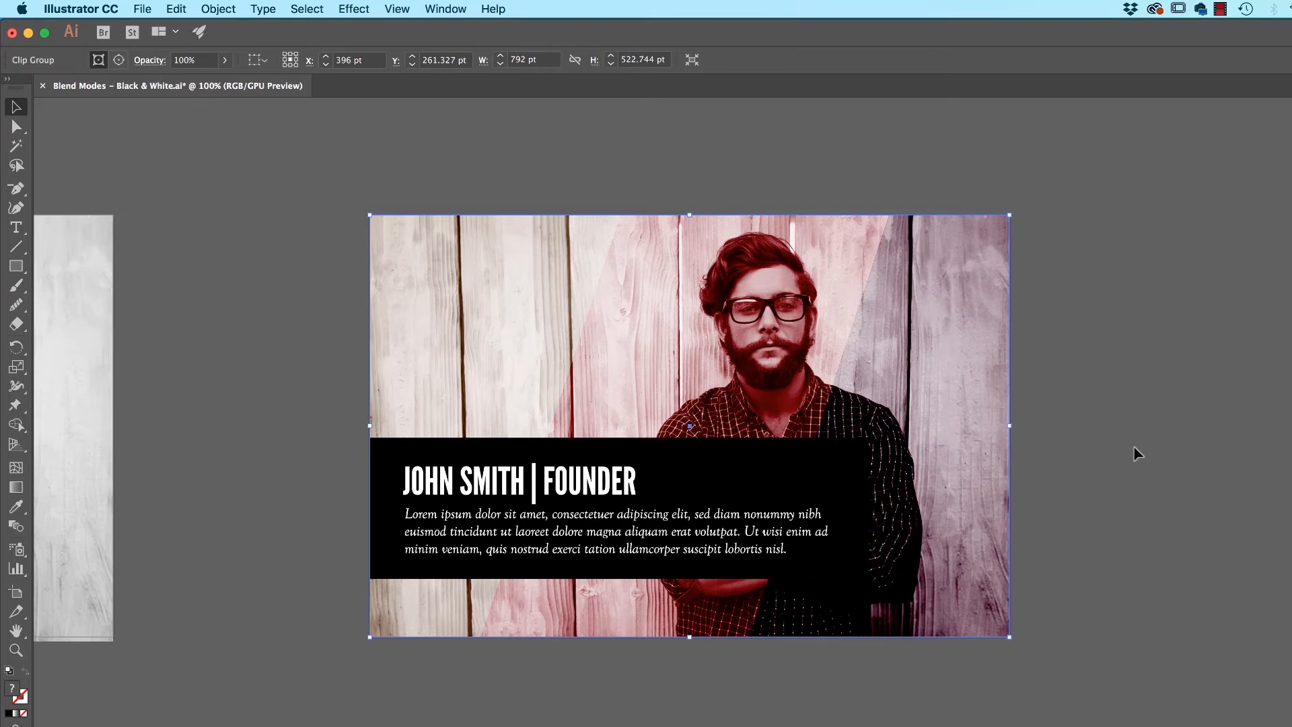
left_click(1133, 446)
Duplicate the striped portrait artboard with its artwork and place the copy beside the original.
left_click_drag(1136, 287, 946, 296)
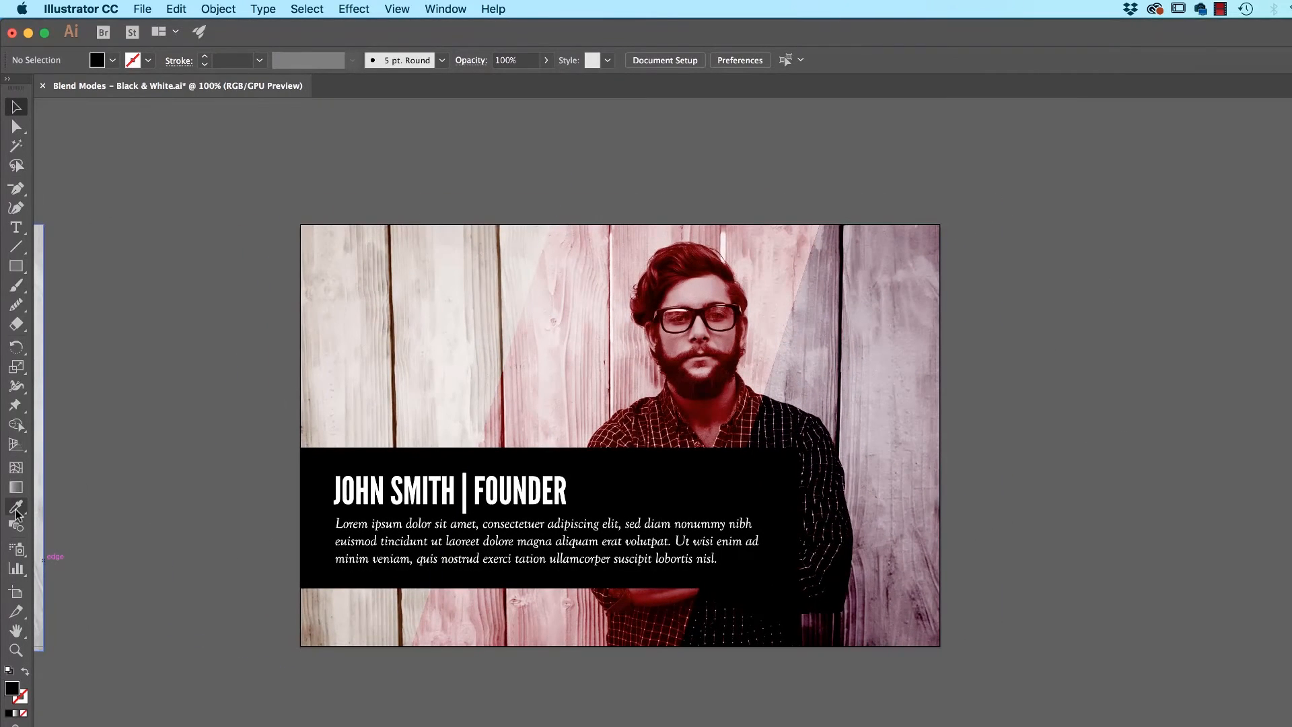
key("shift+o")
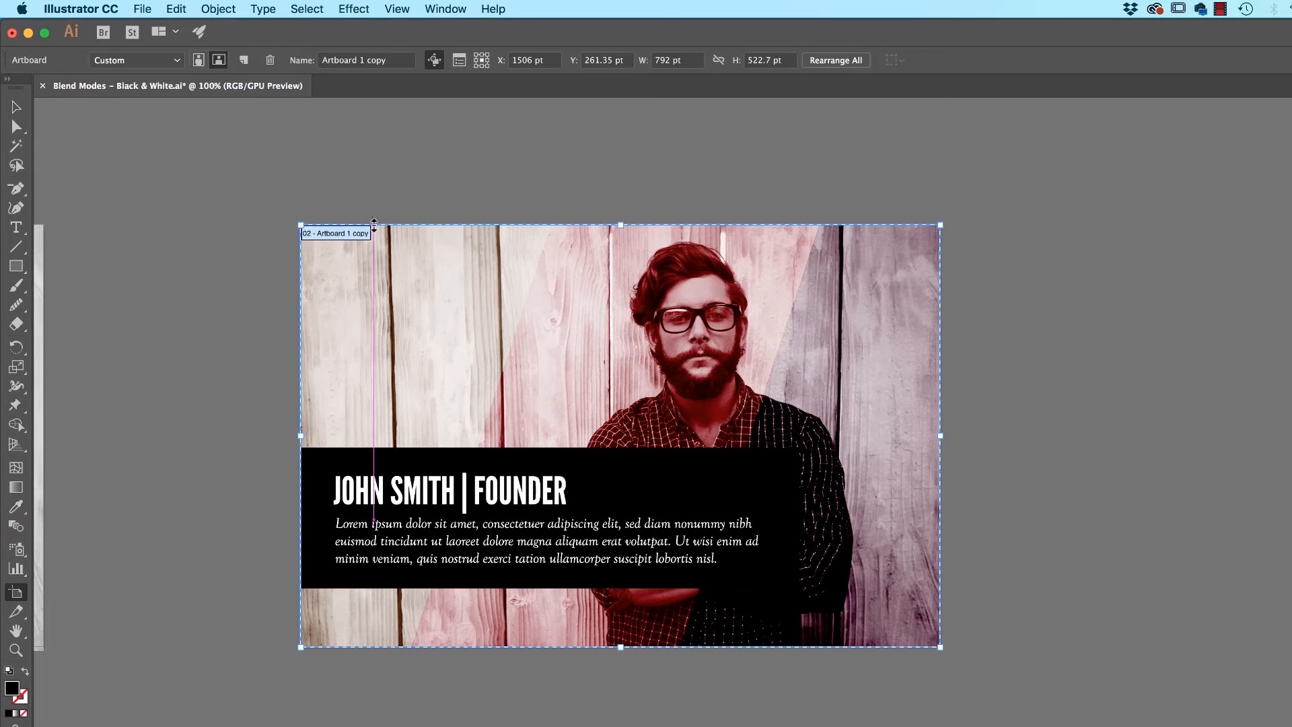
left_click_drag(337, 234, 1231, 255)
left_click_drag(1216, 152, 498, 212)
key("v")
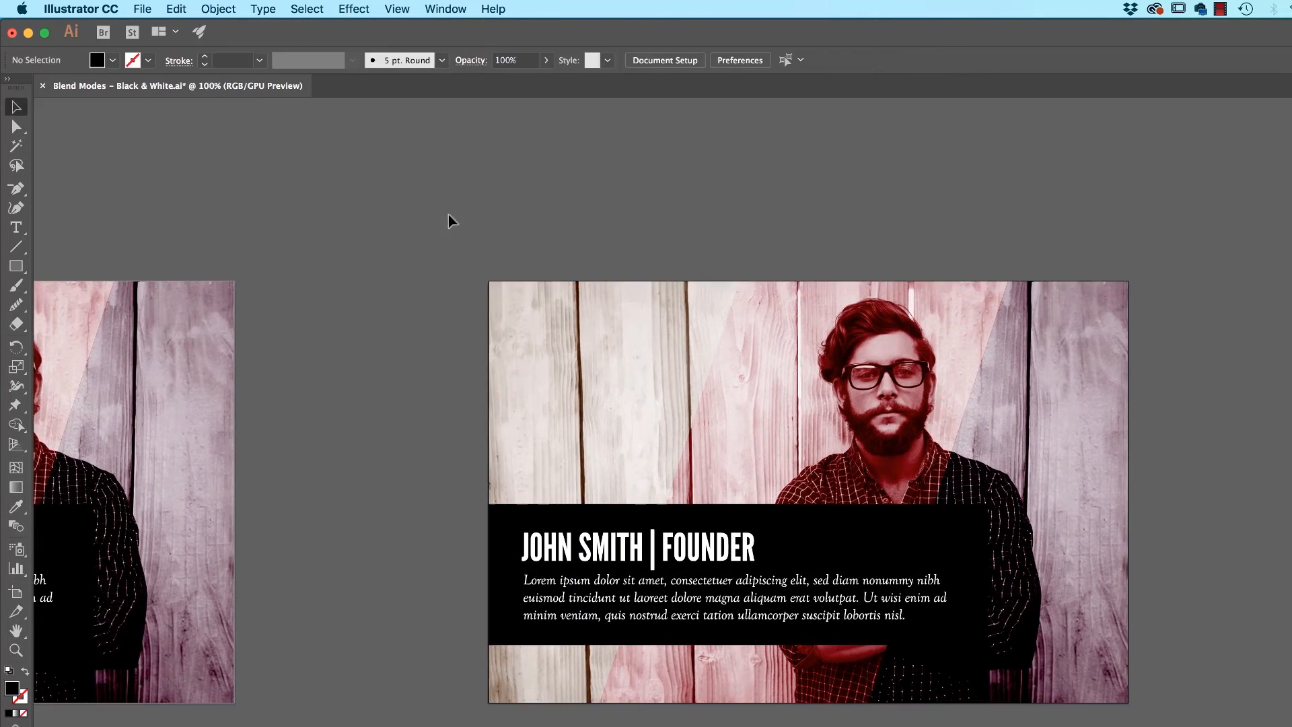
Release the clipping mask on the new artboard and delete its three coloured stripes.
left_click(584, 357)
right_click(672, 362)
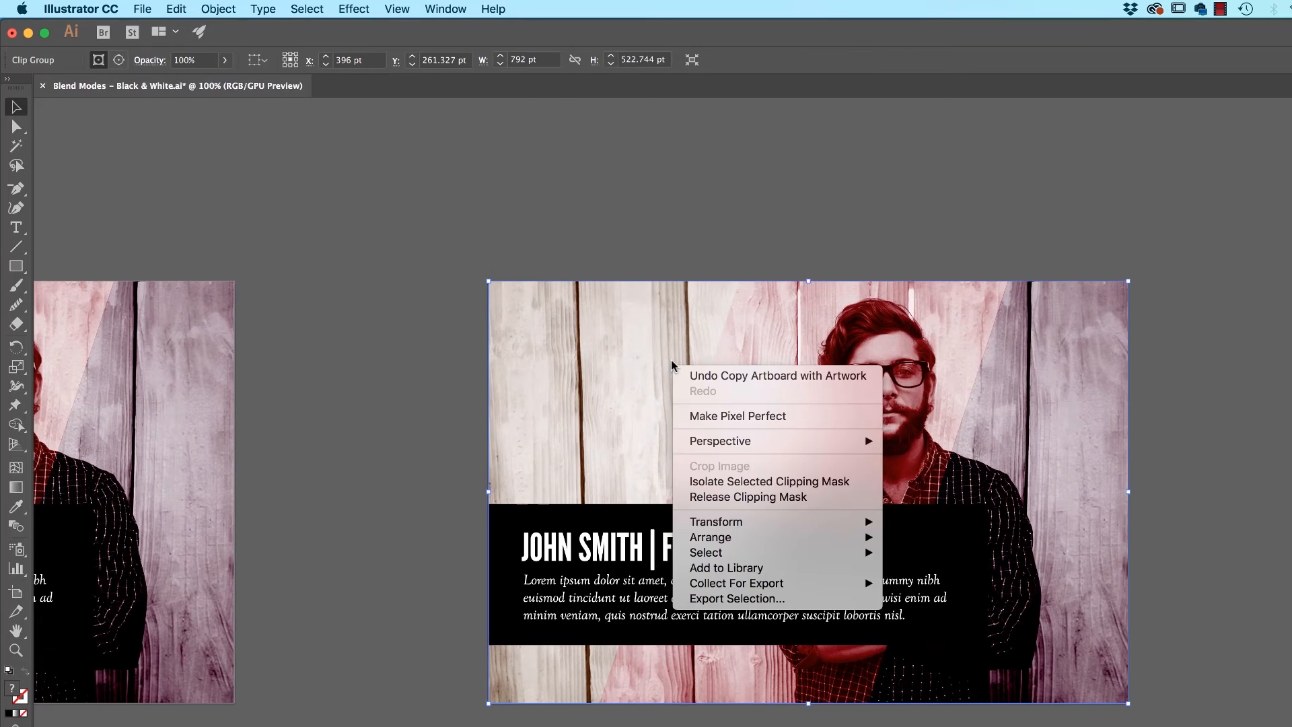
left_click(744, 499)
left_click(379, 178)
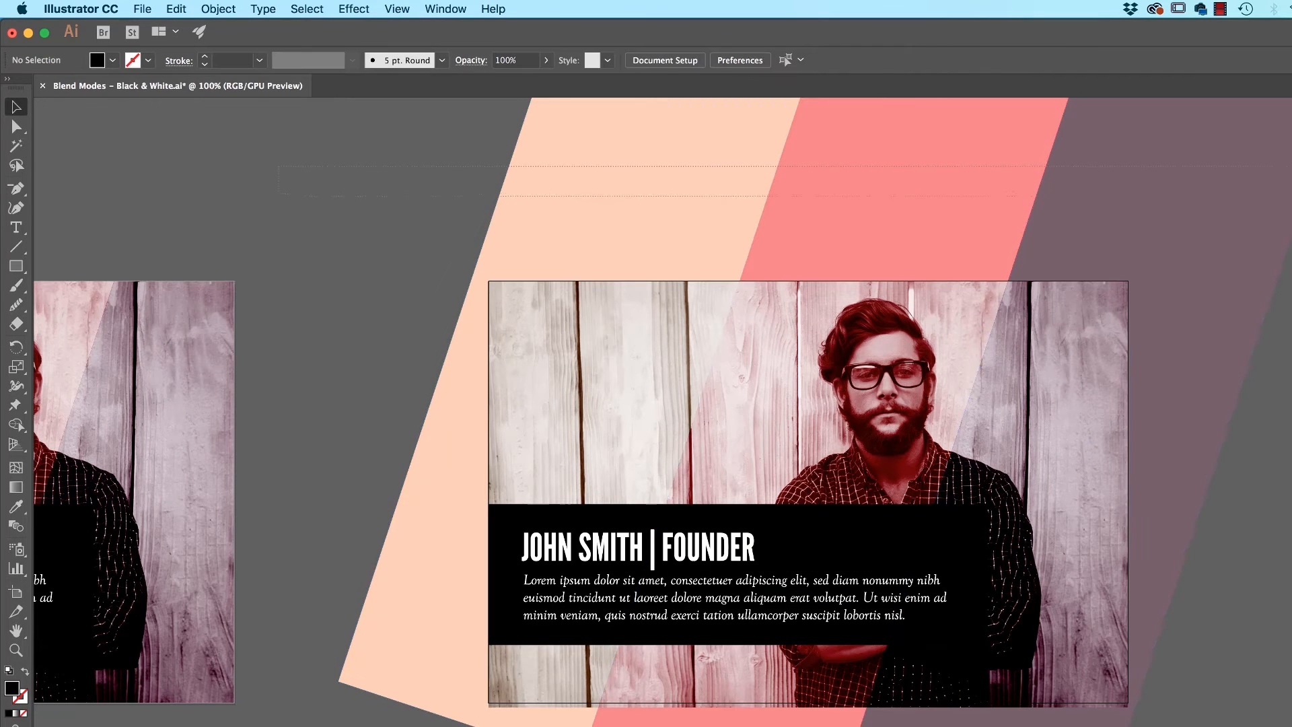
left_click_drag(279, 166, 1291, 196)
key("Delete")
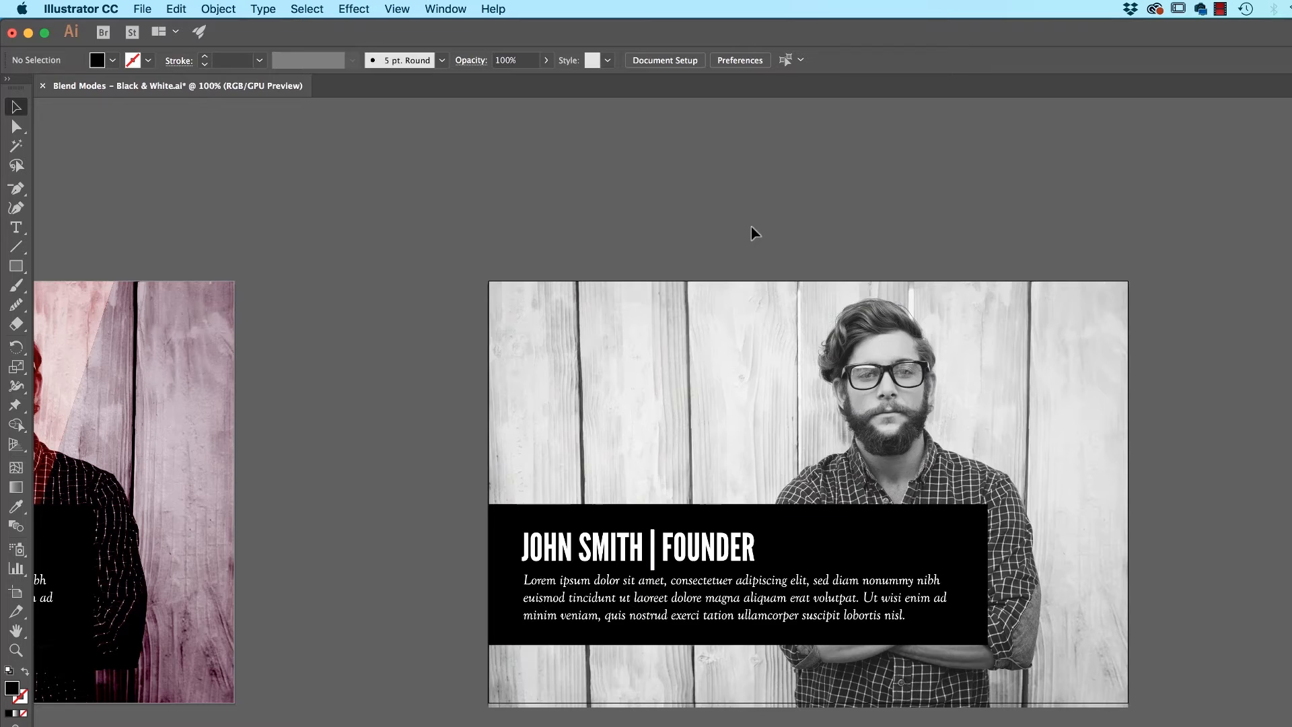
Apply the Color Halftone pixelate effect to the grayscale photo with a maximum radius of 8 pixels.
left_click(719, 389)
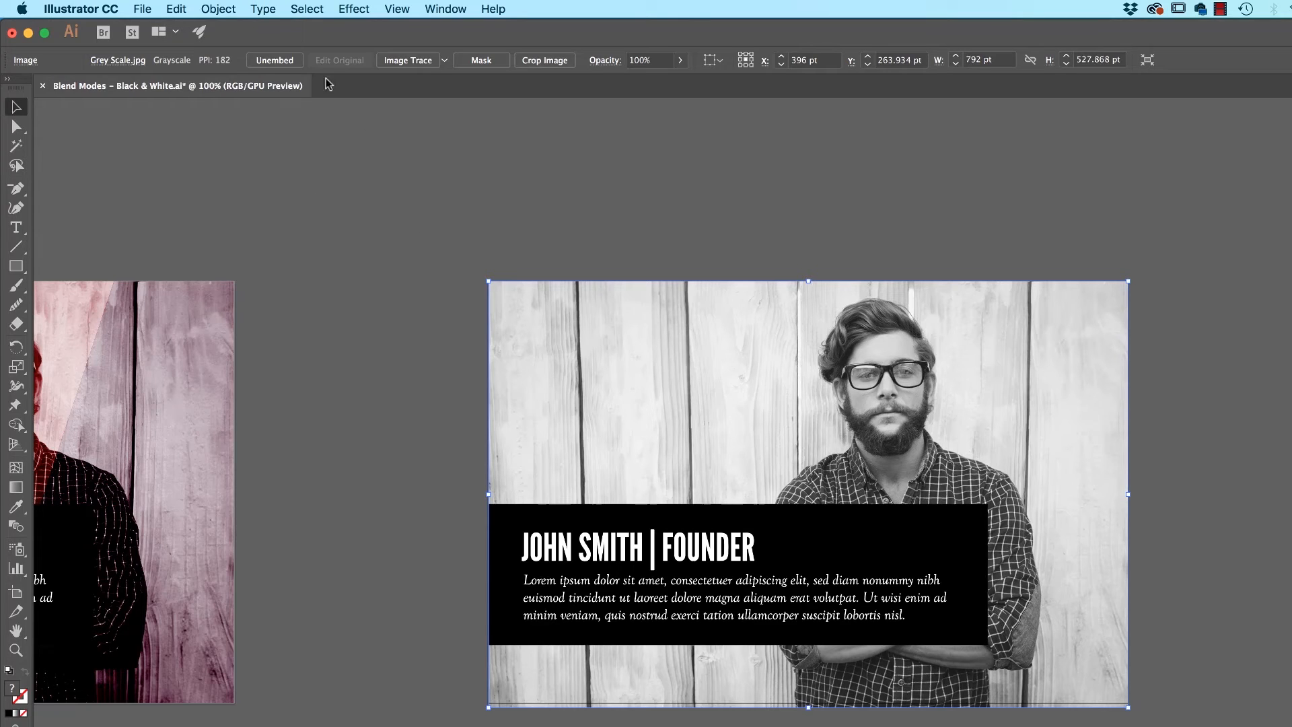
left_click(345, 10)
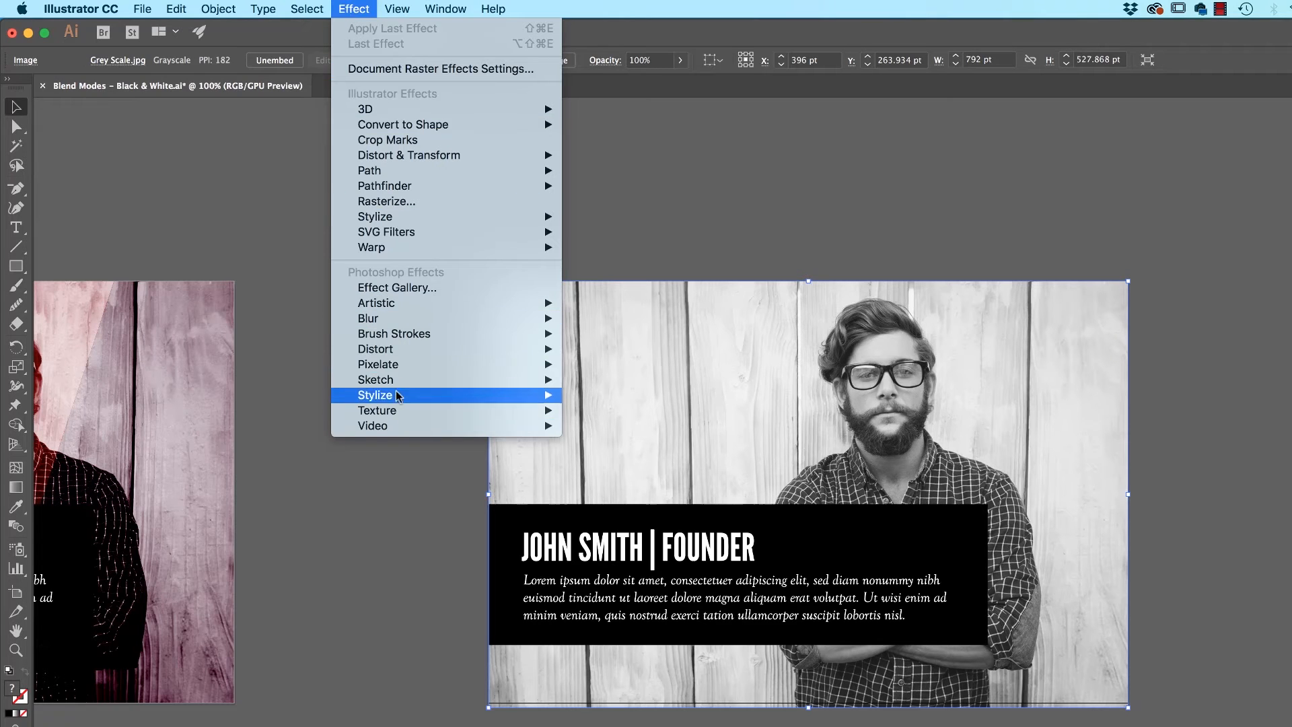
mouse_move(387, 369)
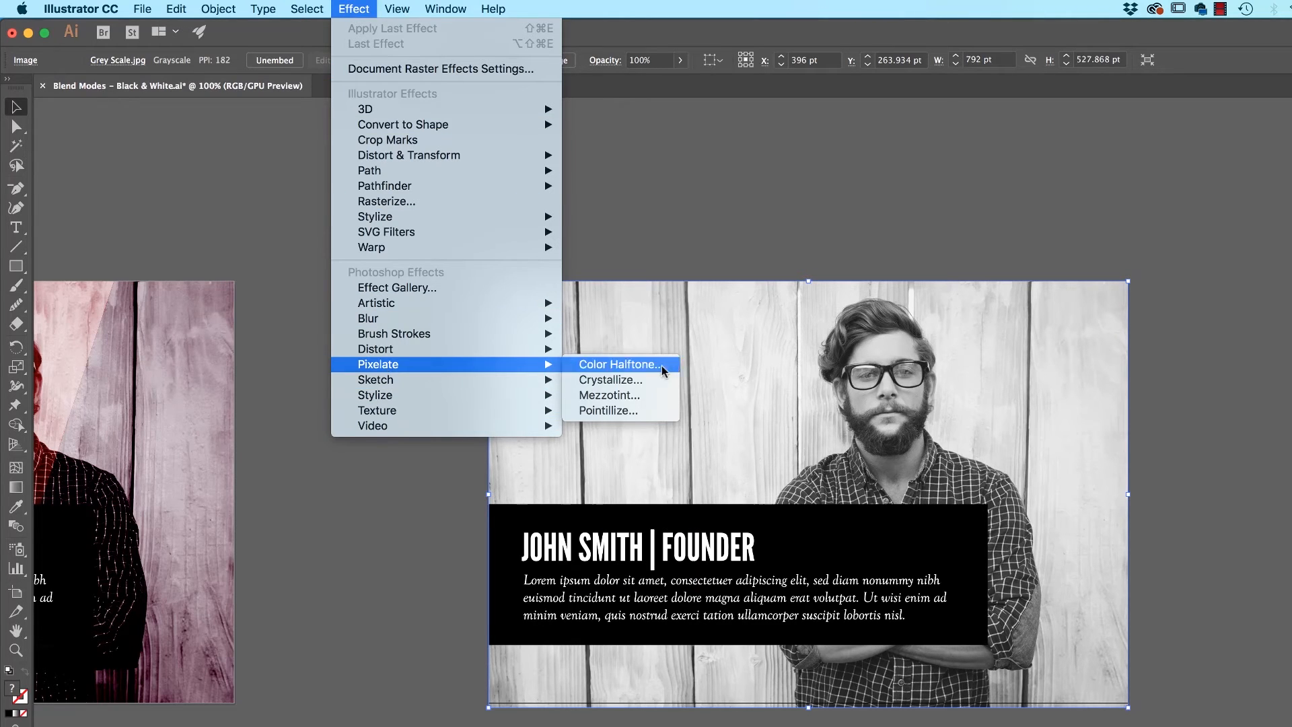
left_click(615, 366)
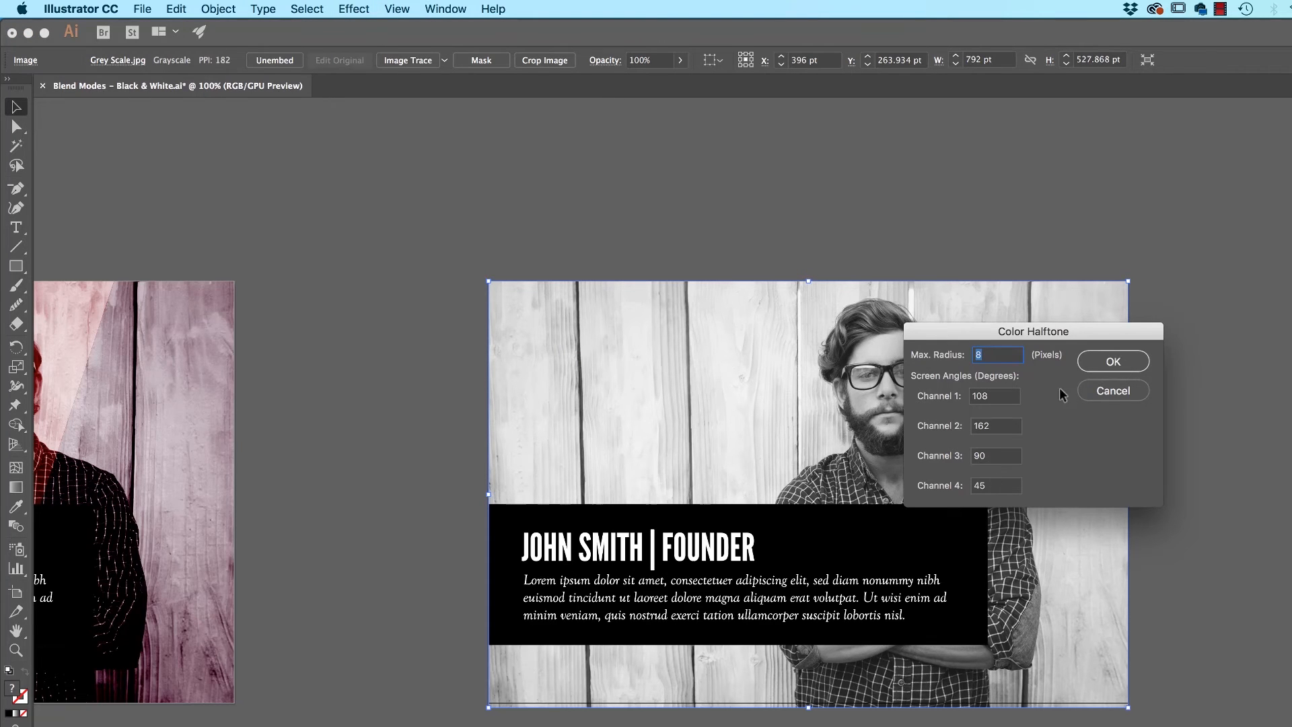
left_click(1107, 366)
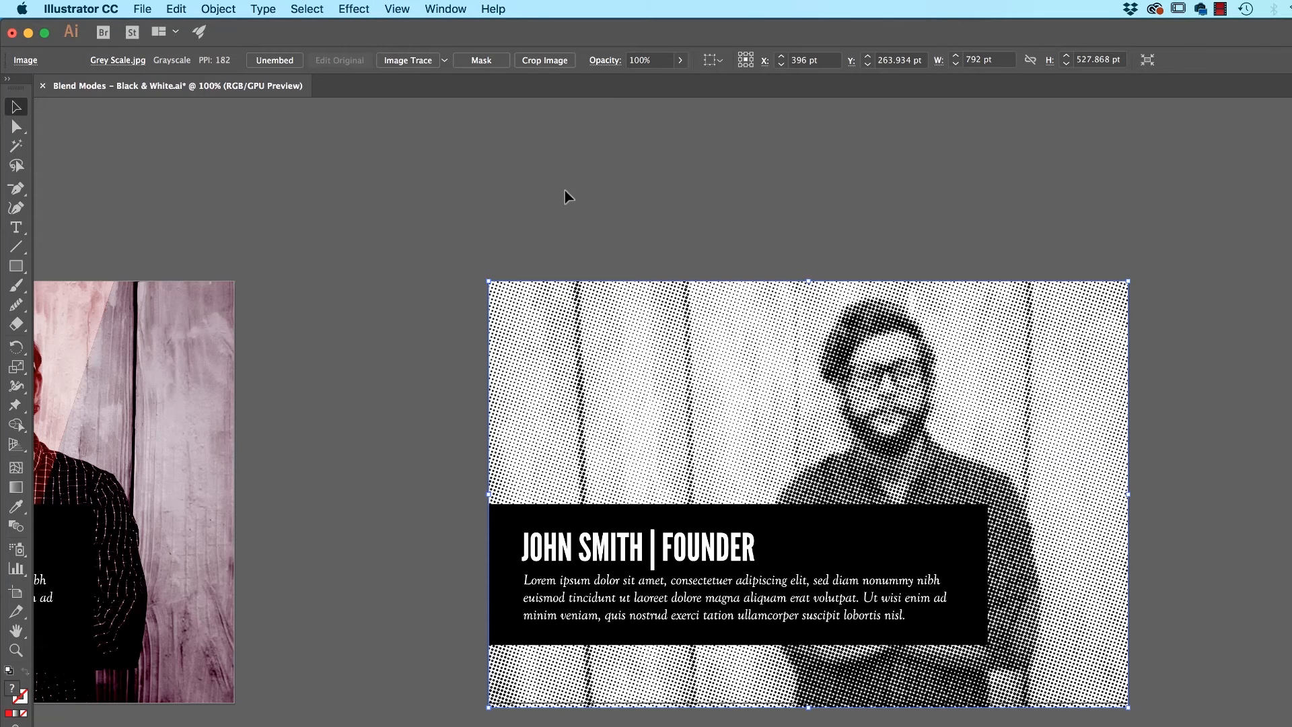
left_click(531, 212)
Draw a 792 × 522.744 pt rectangle over the halftone artboard and fill it red with brightness at 100%.
left_click_drag(437, 277, 511, 240)
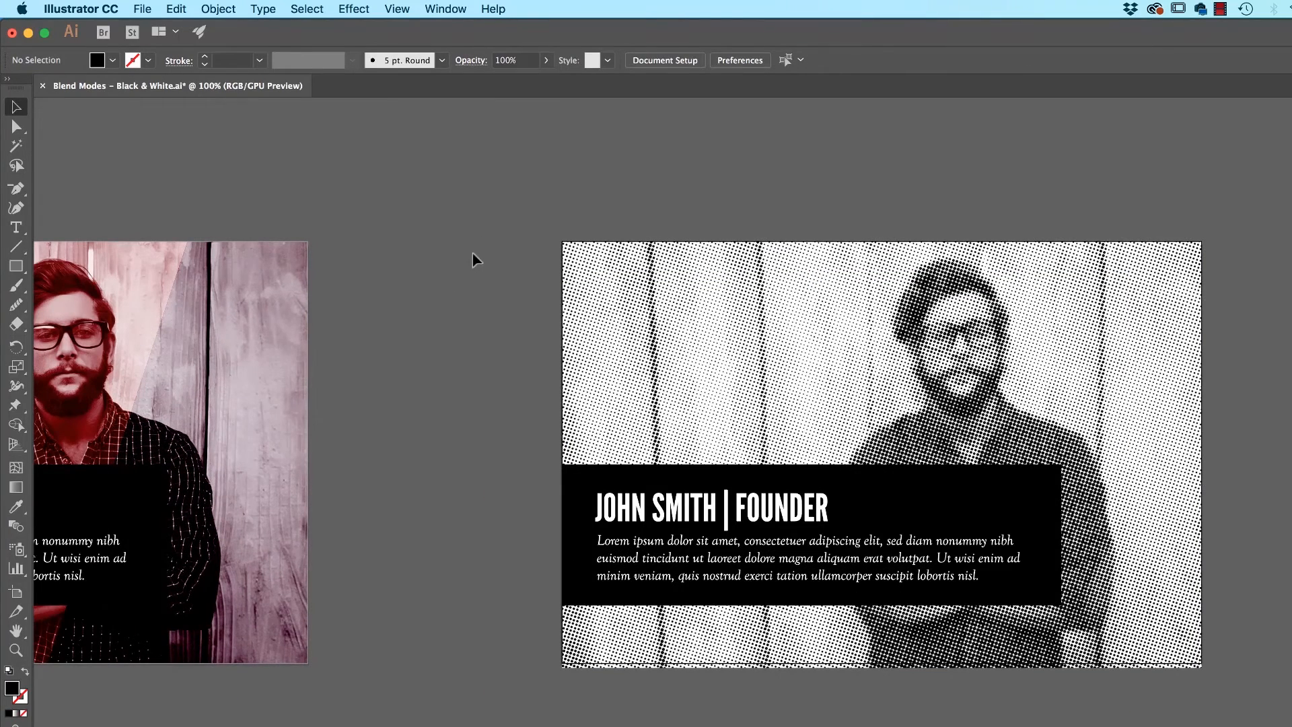
left_click(16, 266)
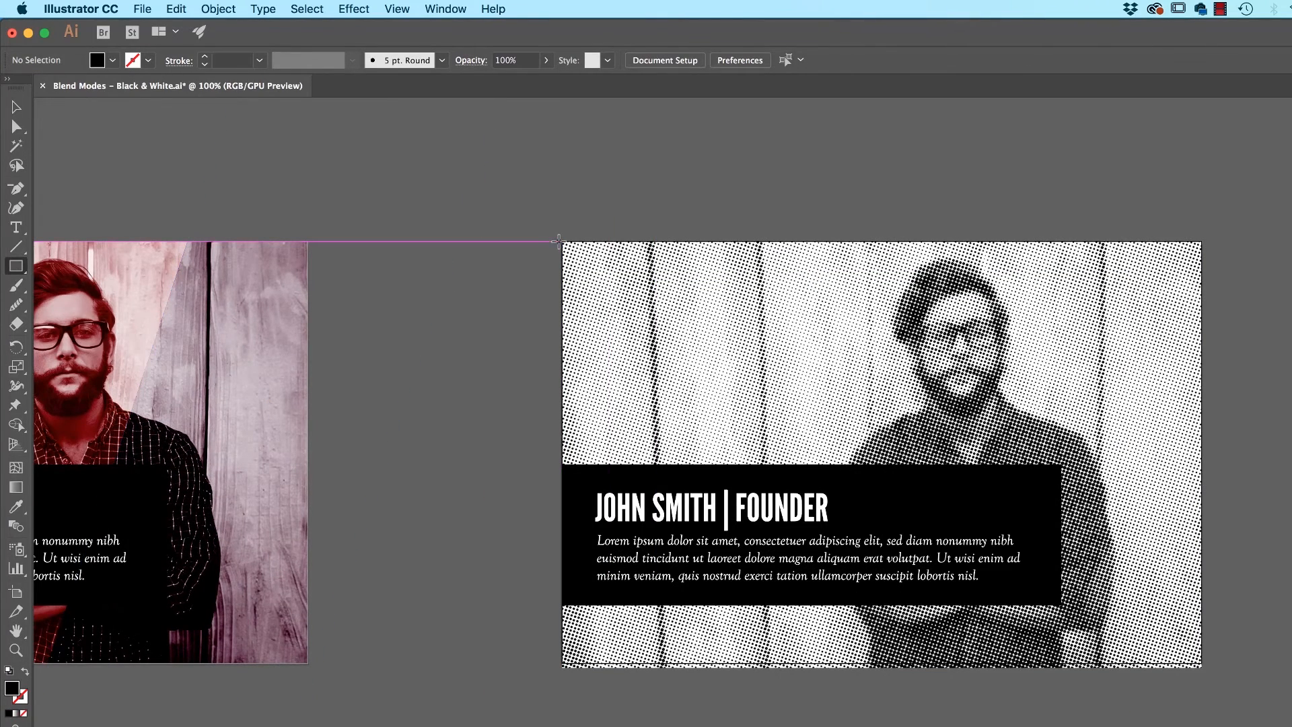
left_click_drag(557, 241, 1202, 665)
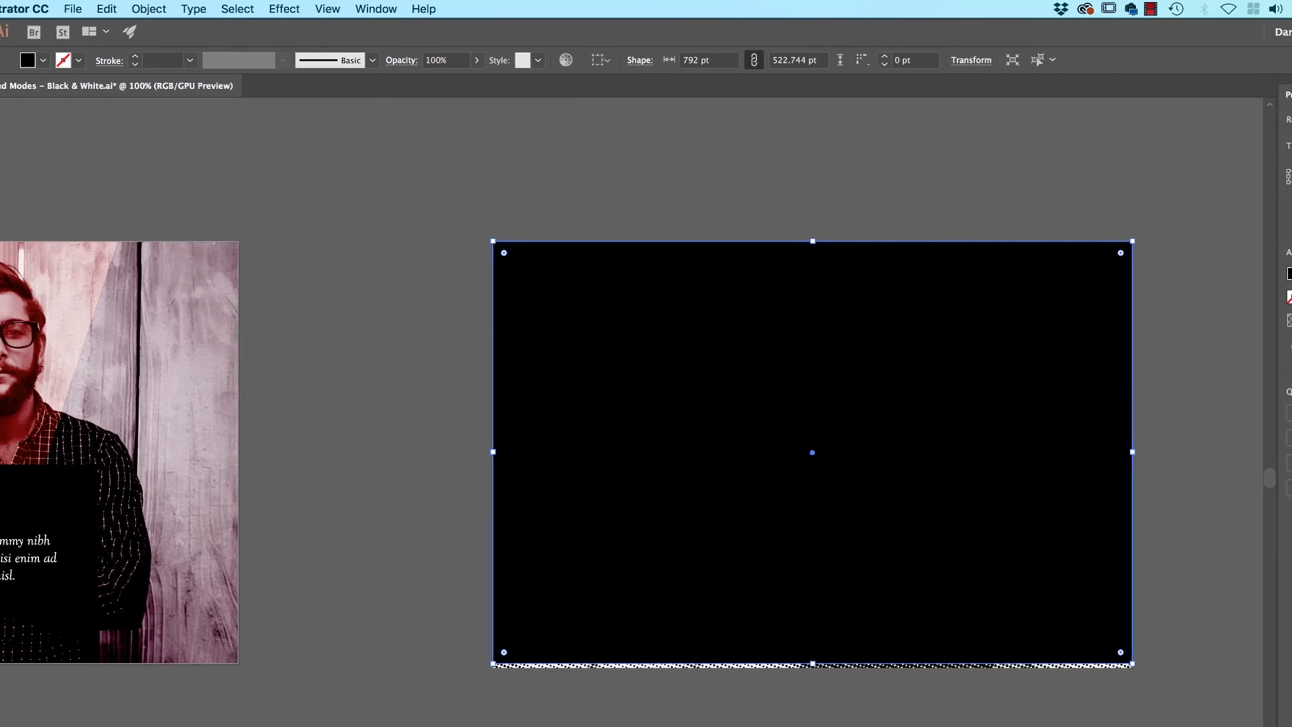
left_click(1113, 273)
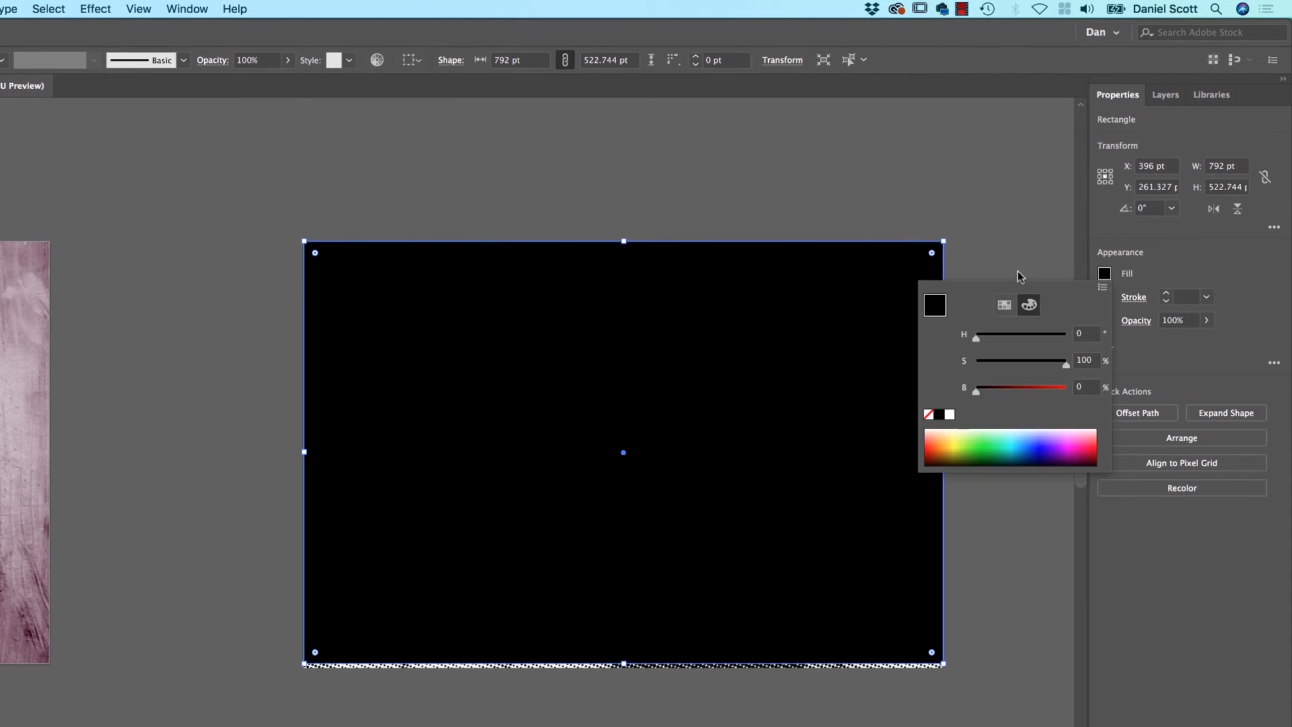
left_click_drag(1007, 398, 1066, 388)
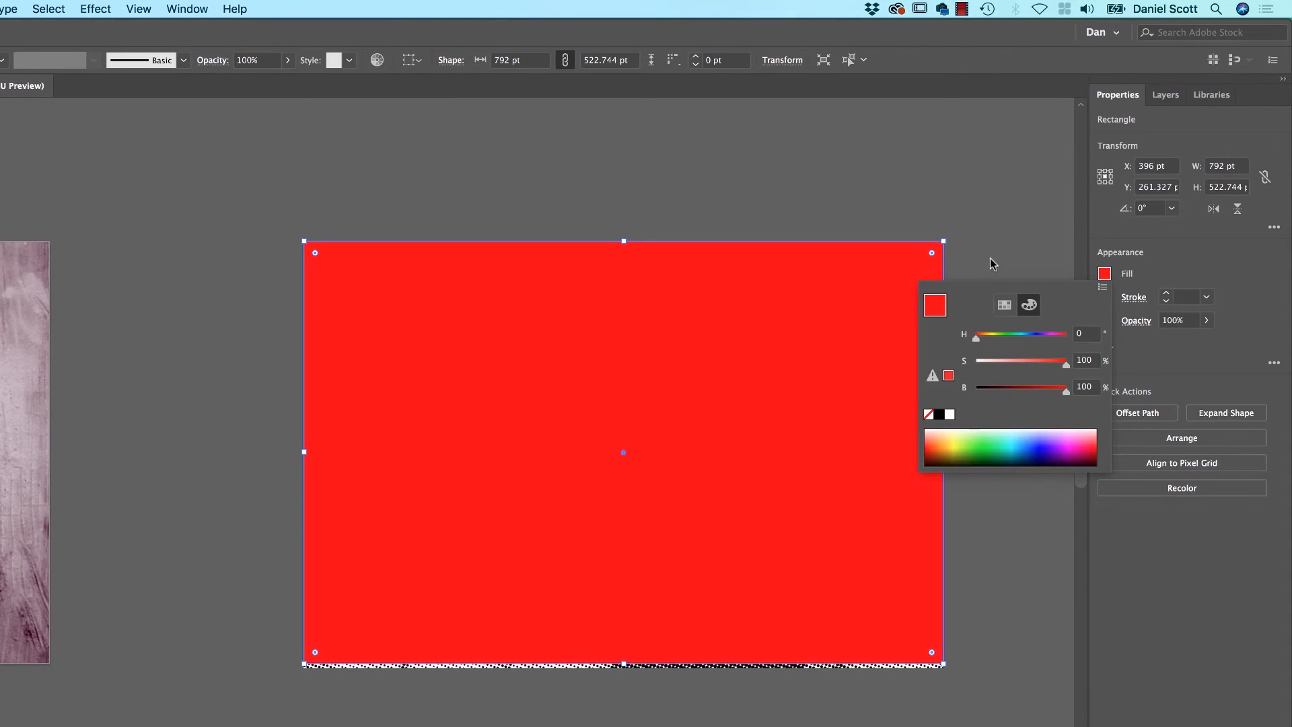
left_click(868, 306)
Try the Darken and Multiply blend modes on the red rectangle.
left_click(1136, 321)
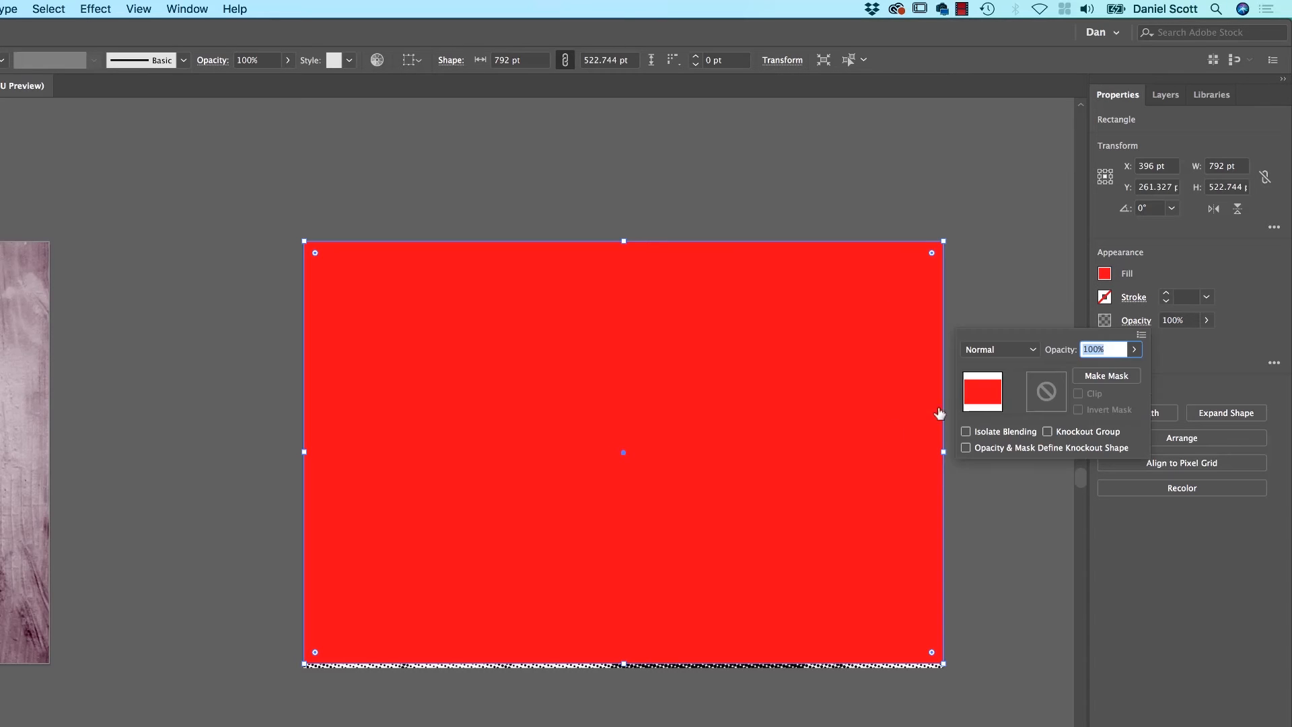
left_click(998, 350)
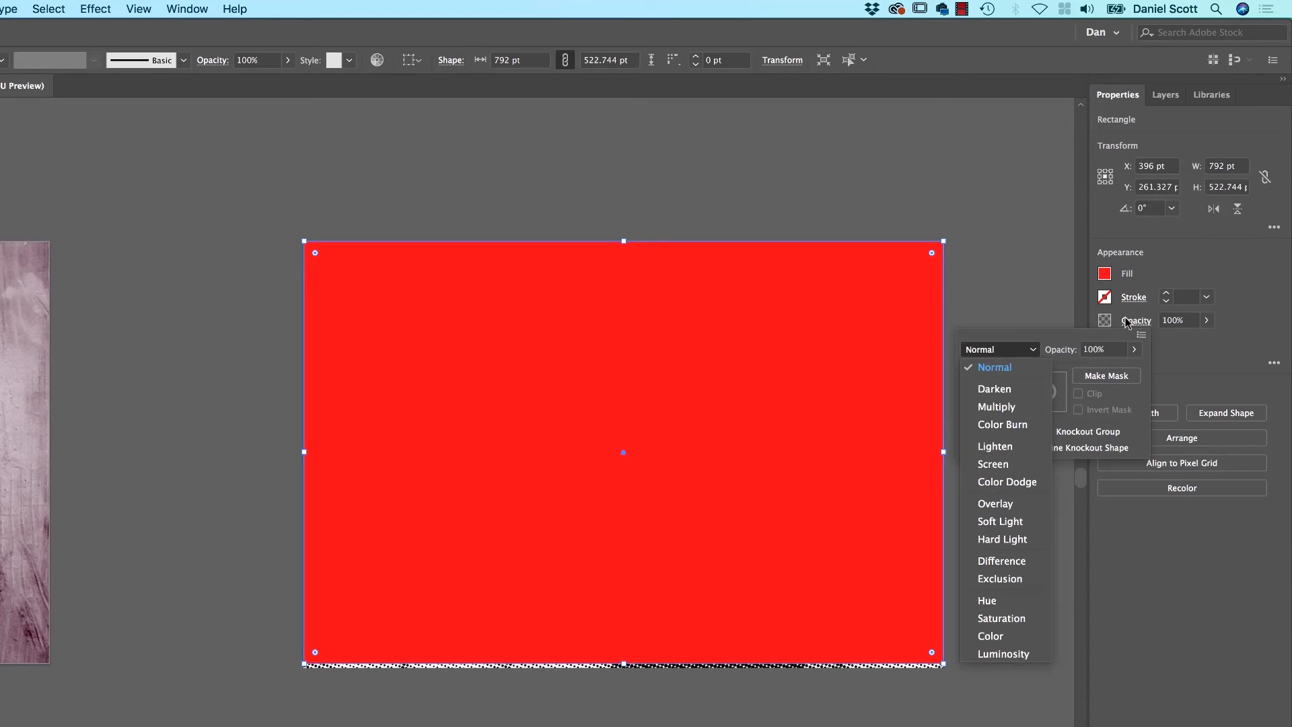
left_click(995, 389)
left_click(1018, 351)
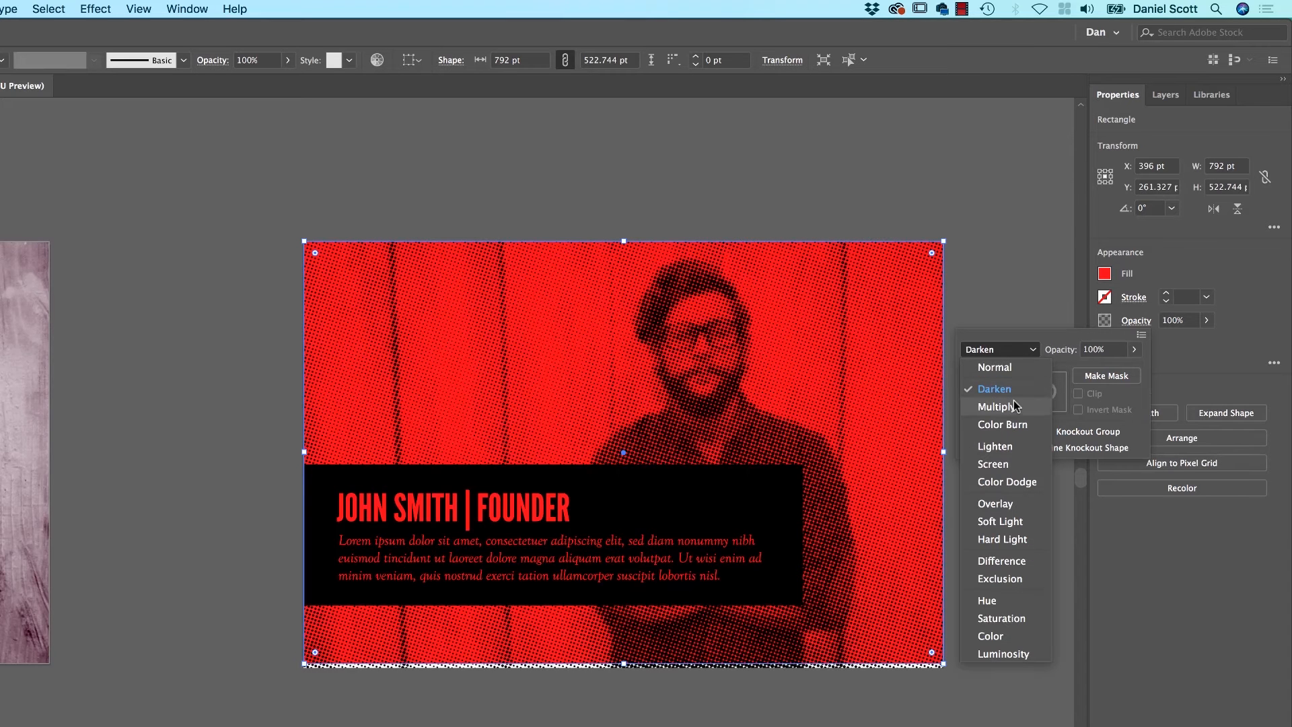
left_click(1009, 405)
Set the red rectangle's blend mode to Color Burn and deselect it.
left_click(1016, 351)
left_click(1007, 424)
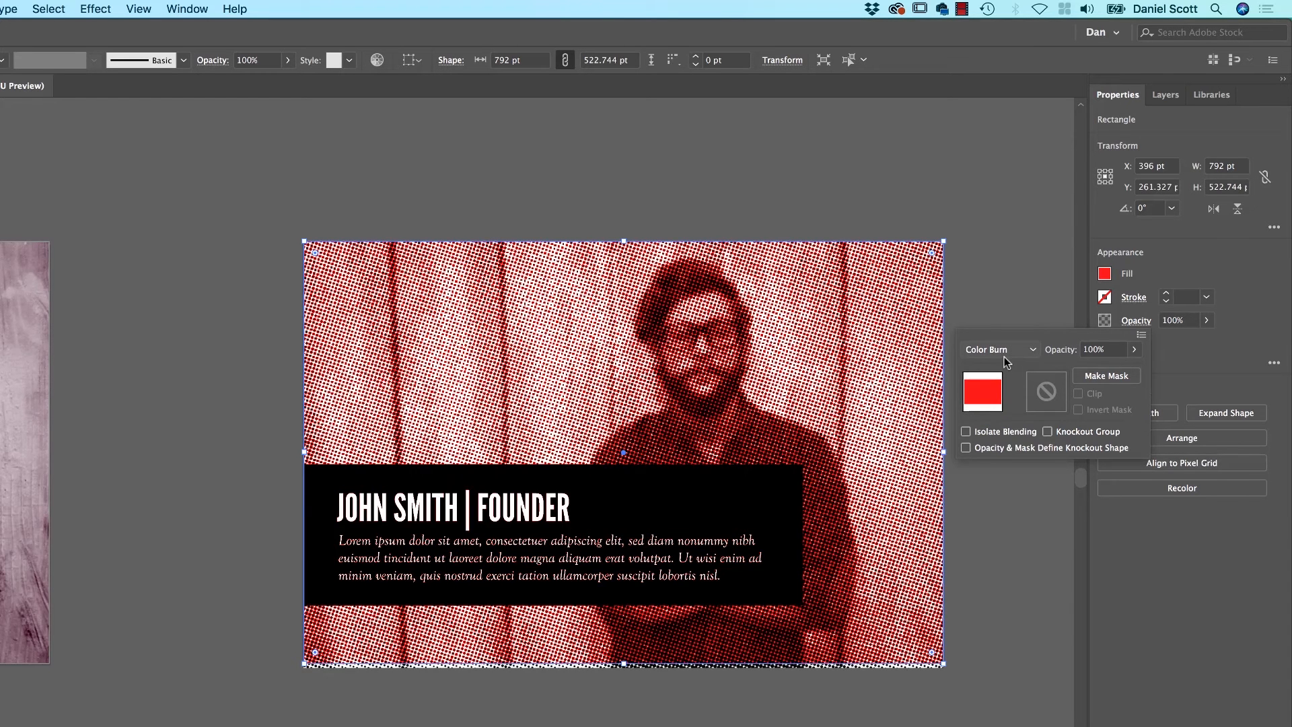
left_click(975, 269)
left_click(994, 300)
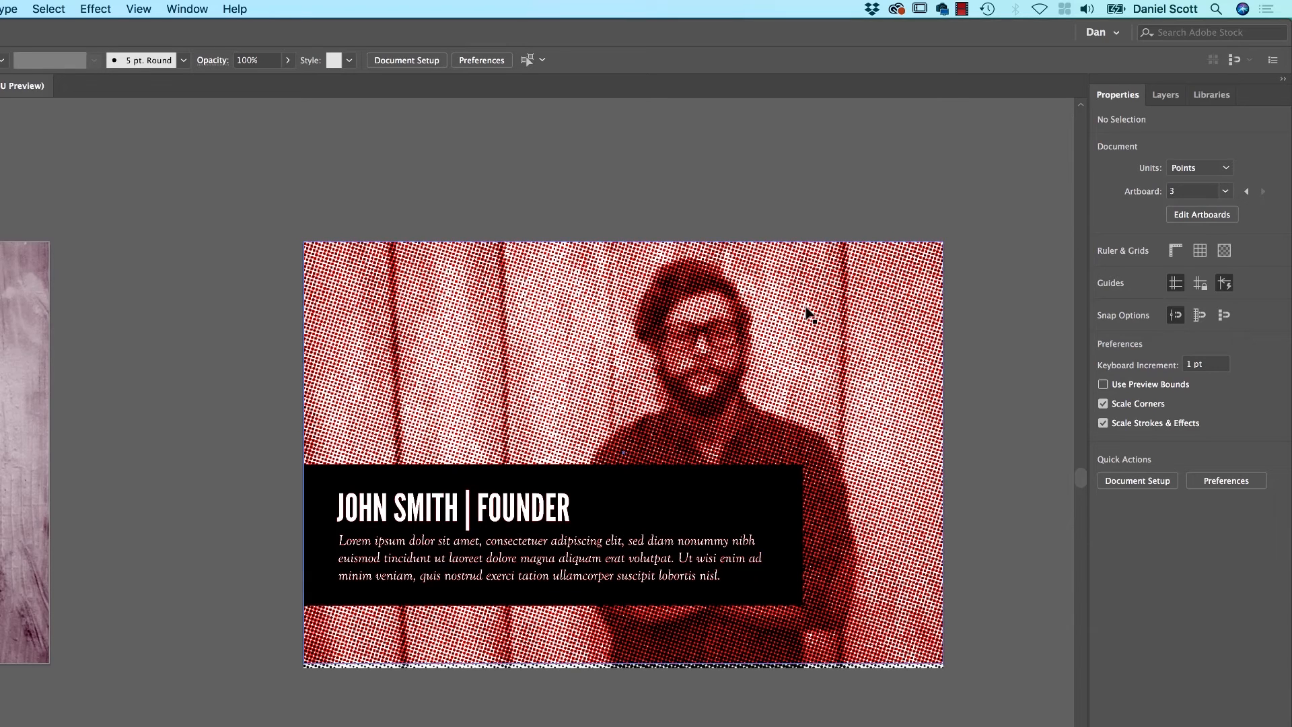
Shift the red rectangle aside to reopen the photo's Color Halftone settings, and undo the shift.
left_click_drag(683, 345, 850, 422)
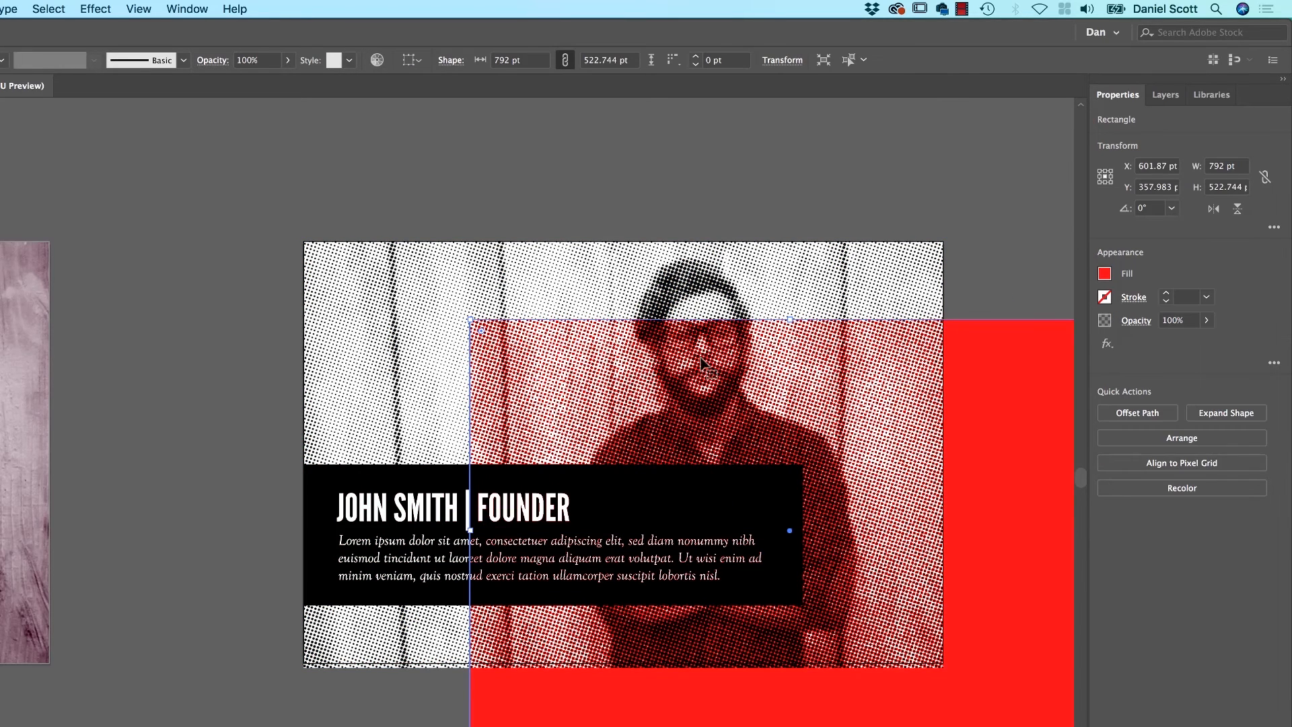
left_click(624, 286)
left_click(1149, 344)
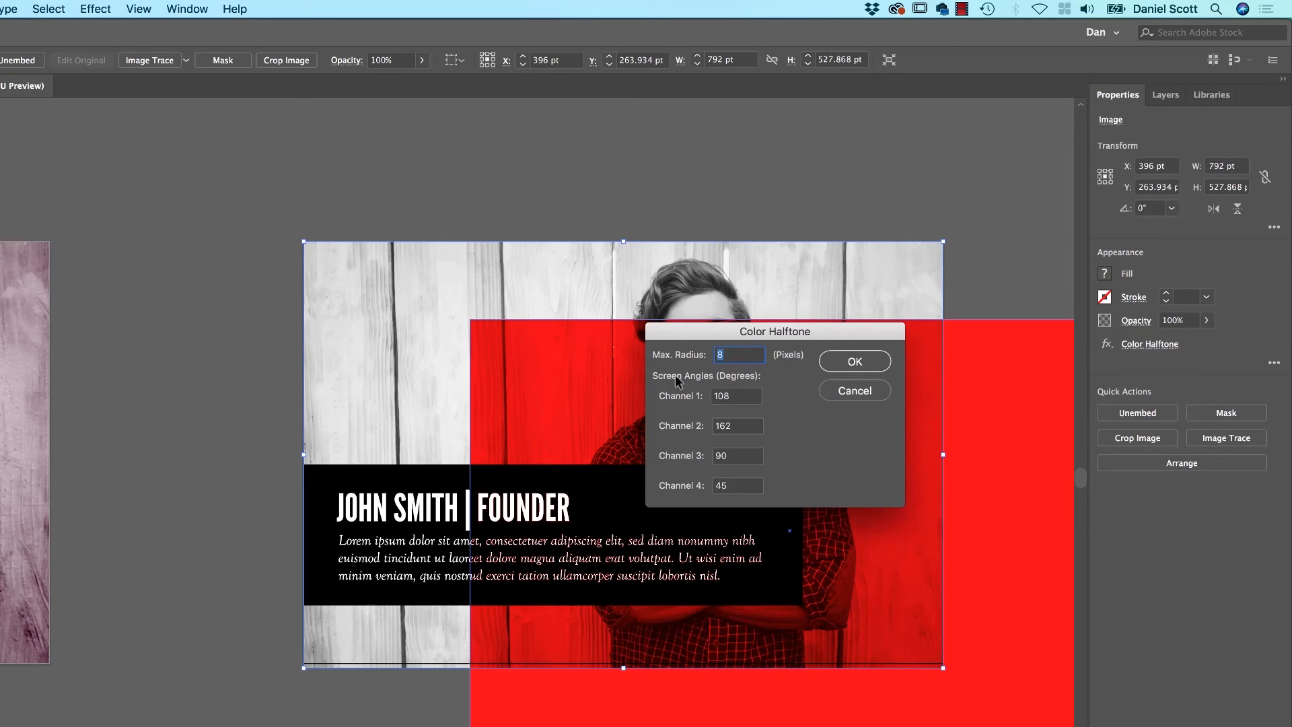
key("Return")
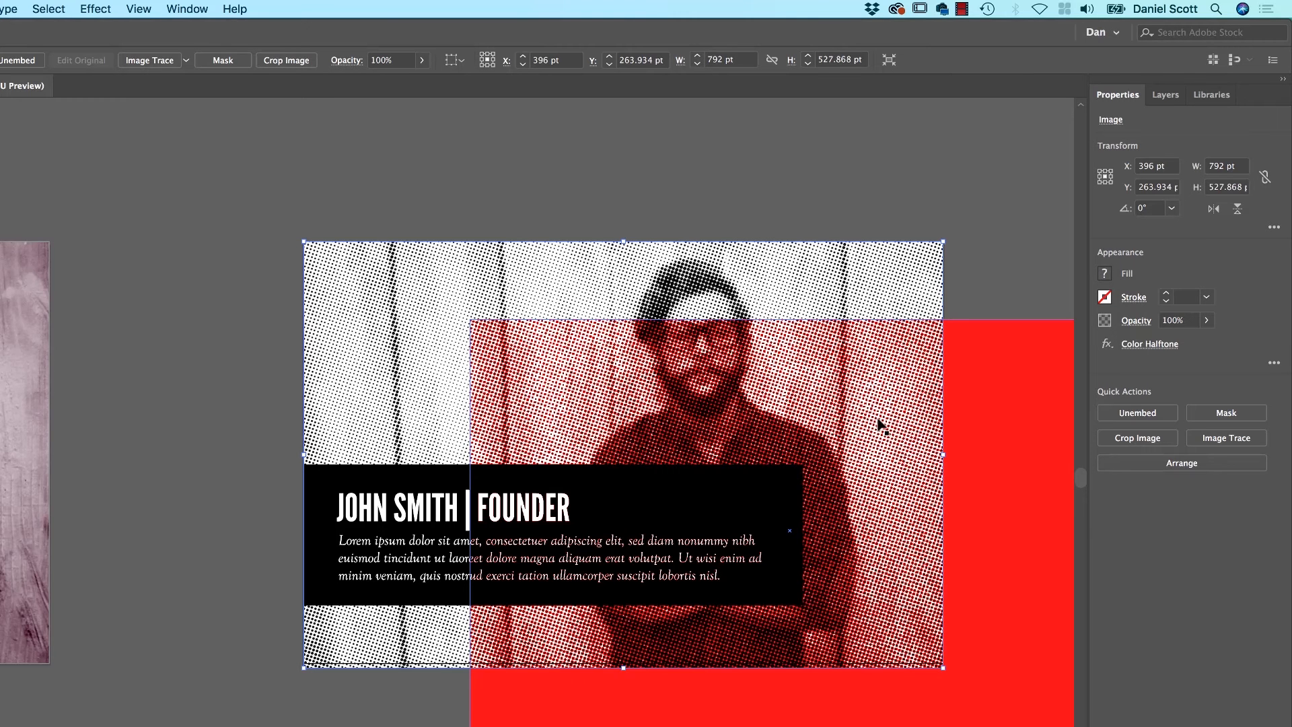
left_click(981, 256)
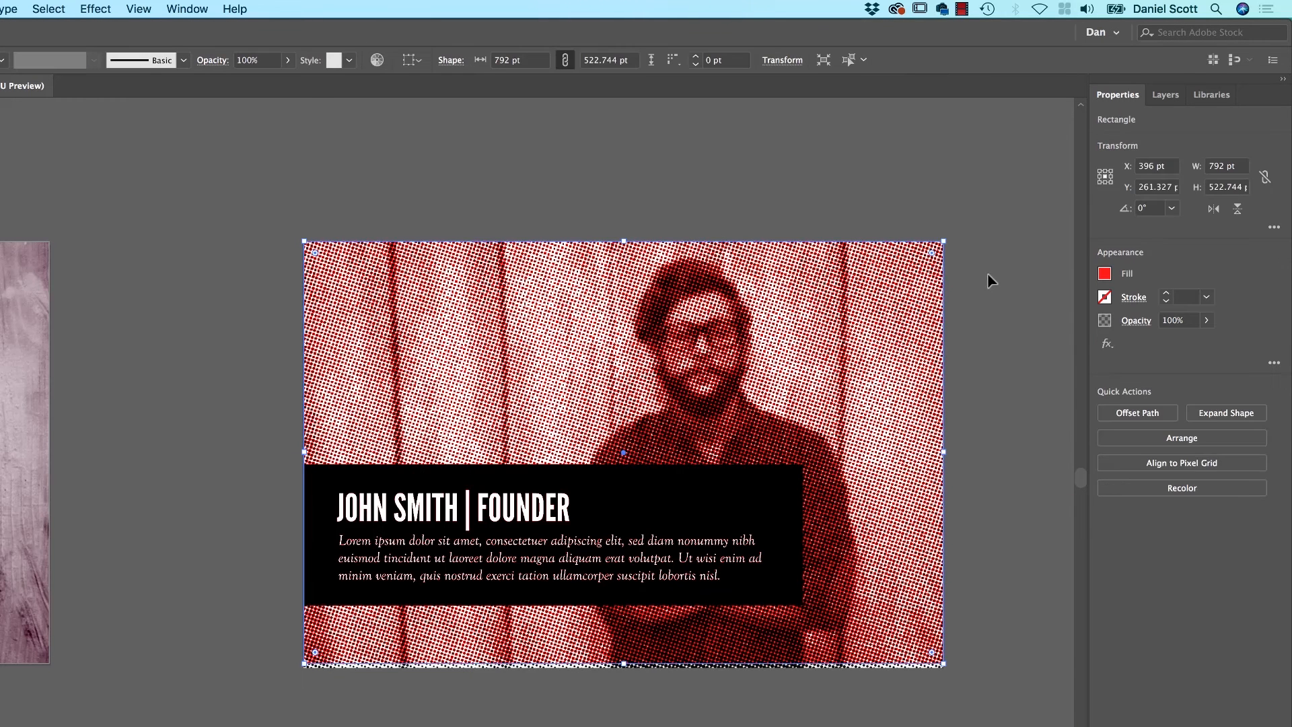
left_click(990, 276)
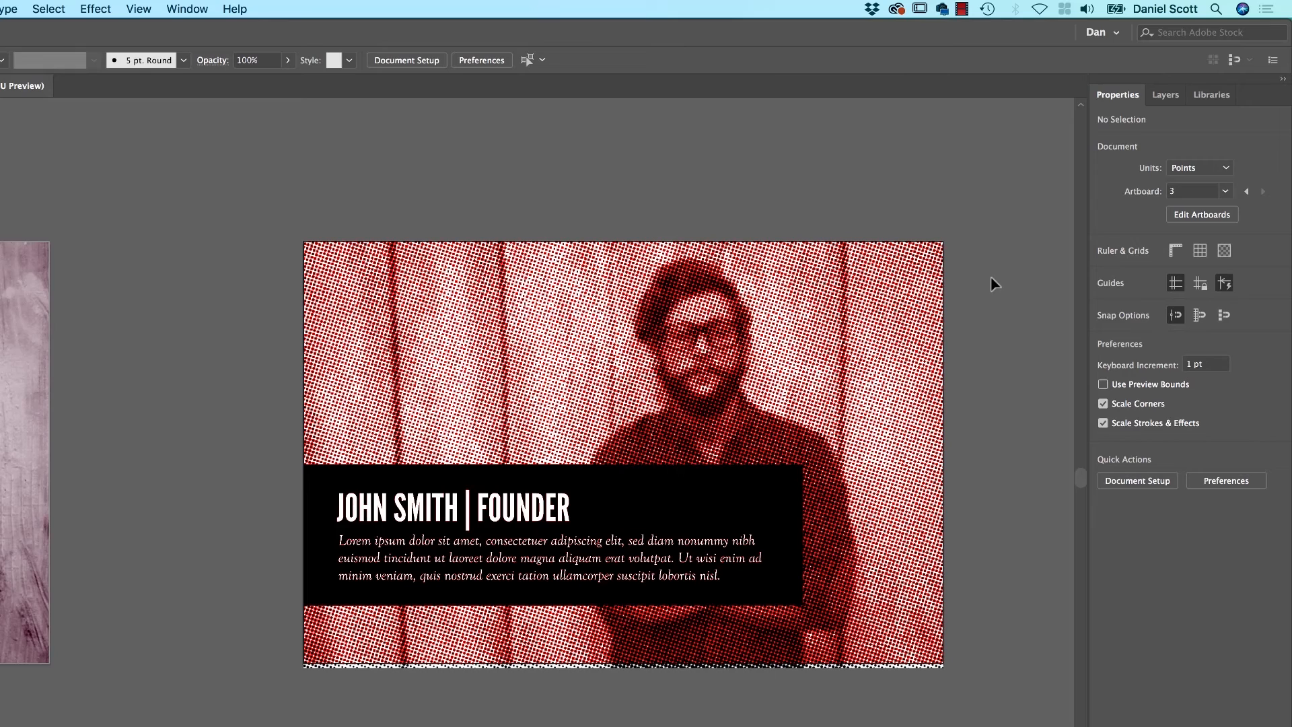